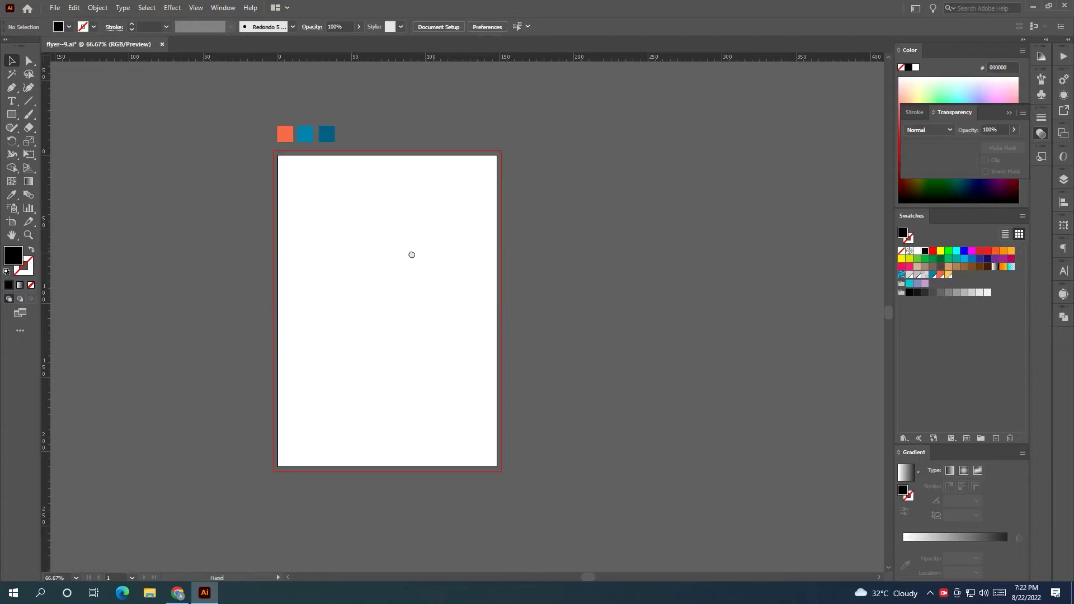
- Cover the whole artboard with a white-filled rectangle
left_click_drag(412, 255, 408, 263)
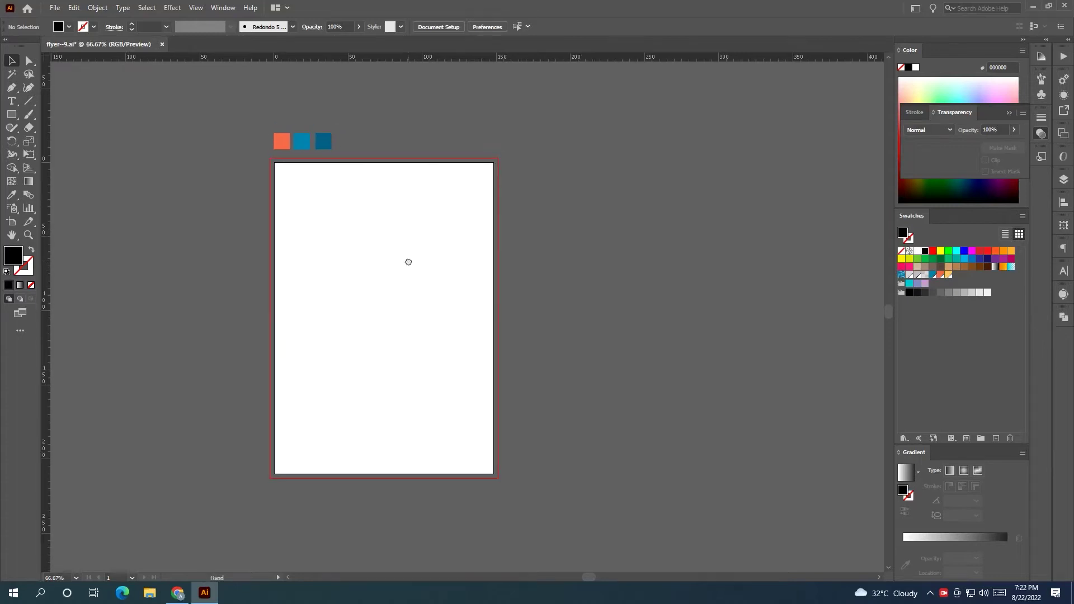
left_click(918, 251)
left_click(14, 118)
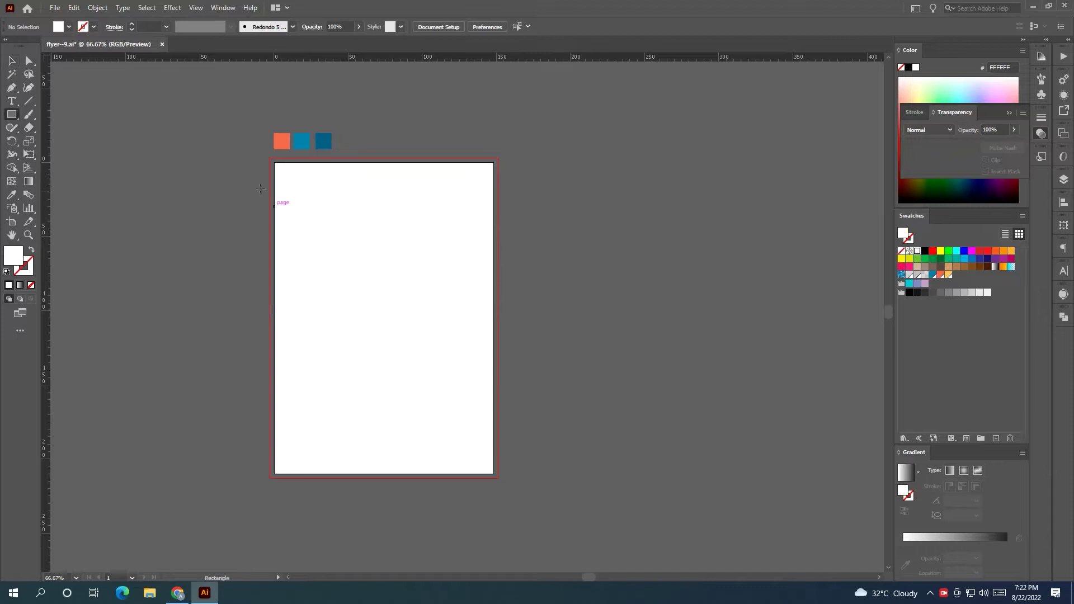
mouse_move(270, 159)
left_mouse_down()
mouse_move(442, 468)
mouse_move(498, 478)
left_mouse_up()
left_click(10, 63)
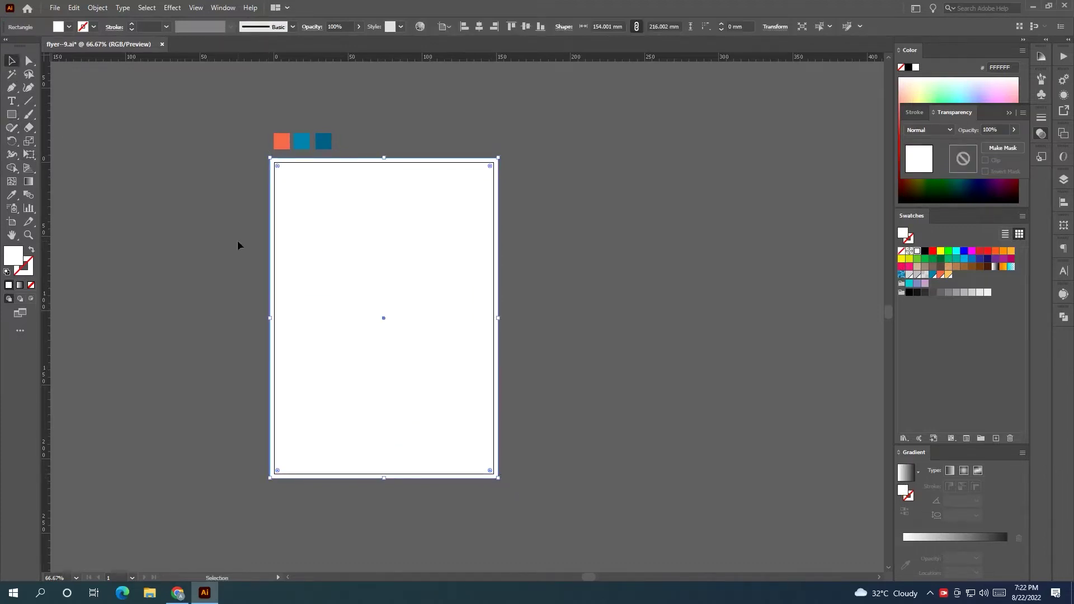
left_click(237, 240)
- Move the sushi and bonsai artwork group beside the artboard
left_click_drag(253, 243, 242, 248)
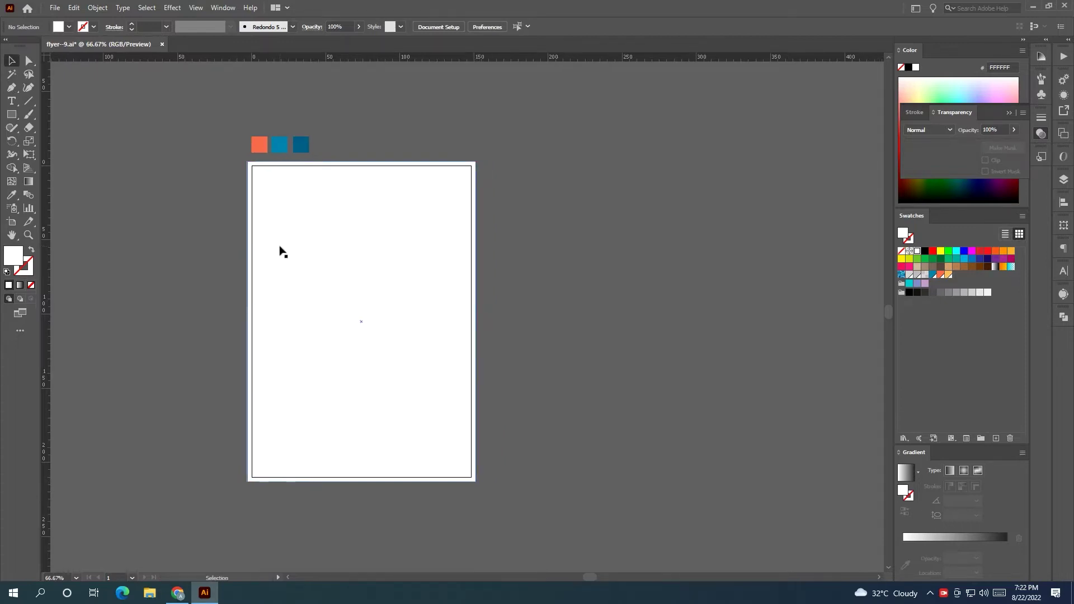
key("space")
left_click_drag(278, 248, 283, 247)
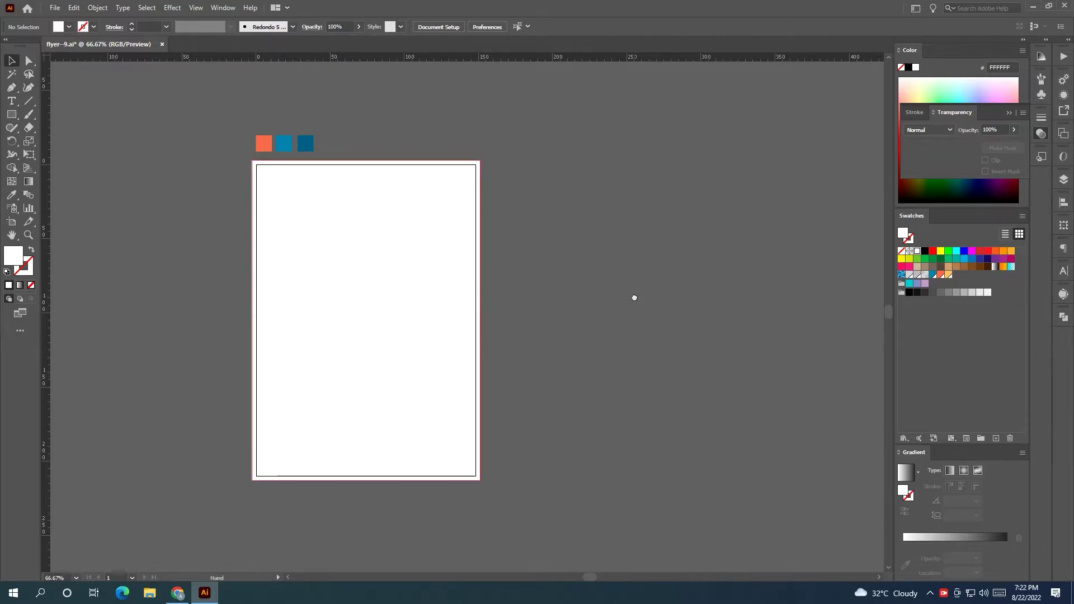
scroll(629, 301, "left", 1)
scroll(629, 300, "down", 2)
scroll(340, 342, "left", 8)
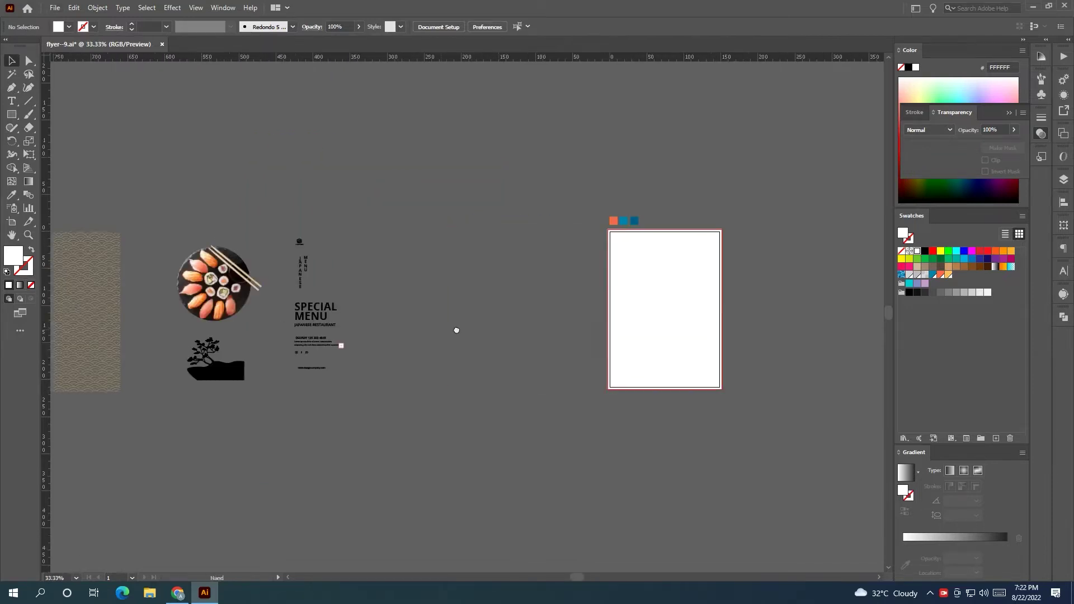
mouse_move(302, 341)
left_mouse_down()
mouse_move(618, 344)
mouse_move(475, 456)
left_mouse_up()
- Bring the sushi and bonsai artwork group to the front
left_click(619, 346)
scroll(619, 345, "up", 2)
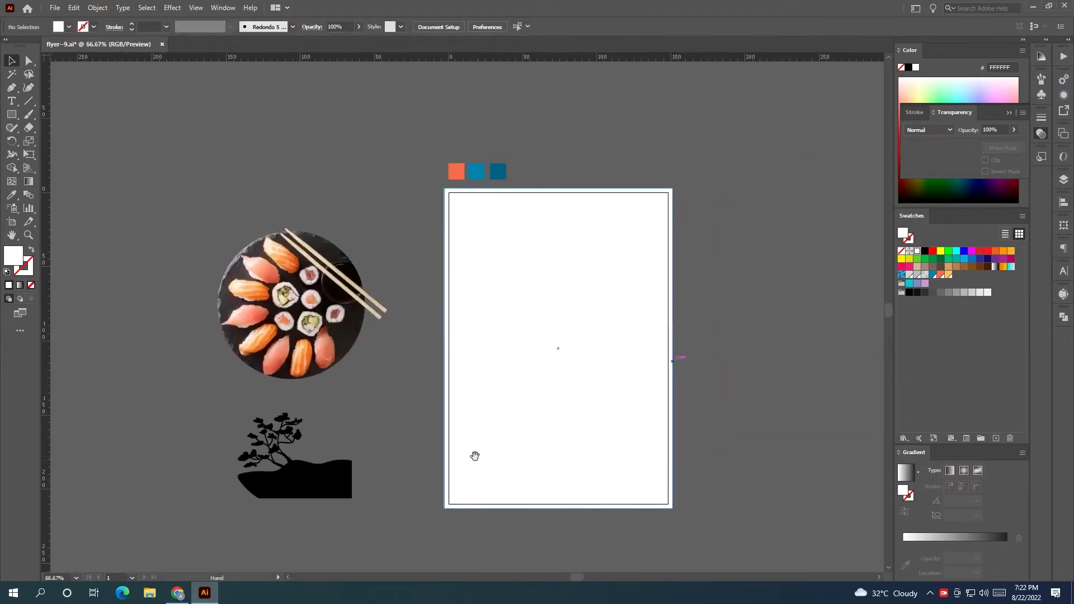
right_click(216, 251)
mouse_move(246, 376)
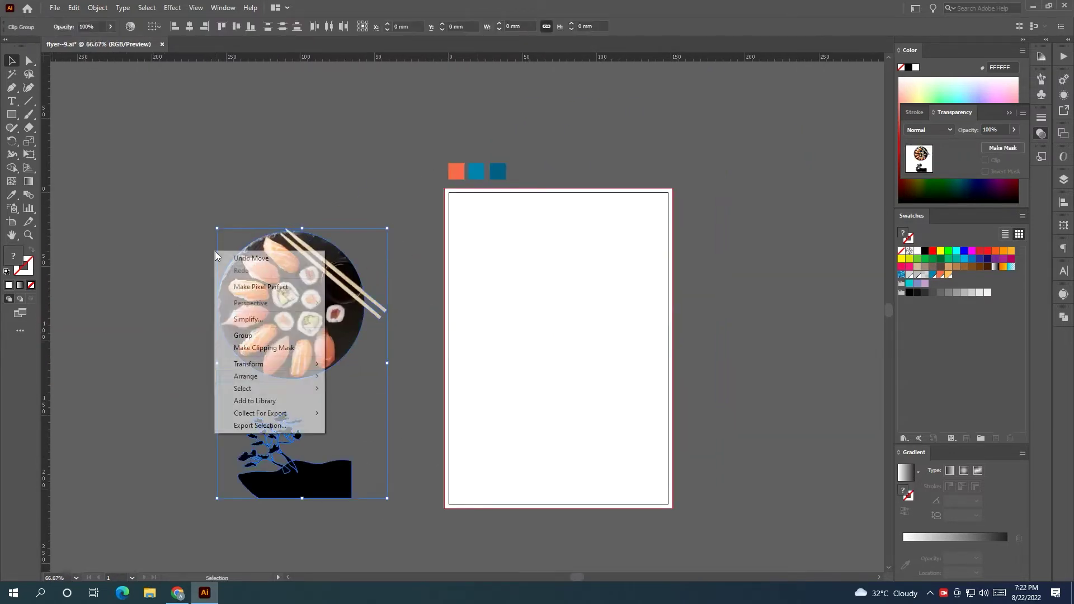
left_click(338, 376)
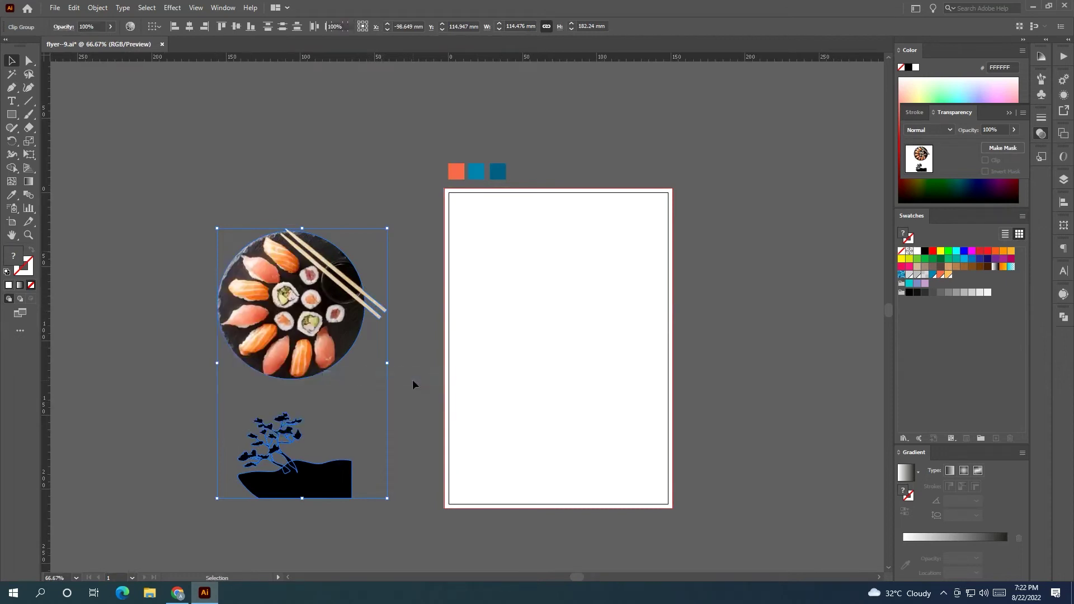
left_click(412, 381)
- Move the sushi plate onto the upper page and scale it down slightly
scroll(412, 381, "down", 1)
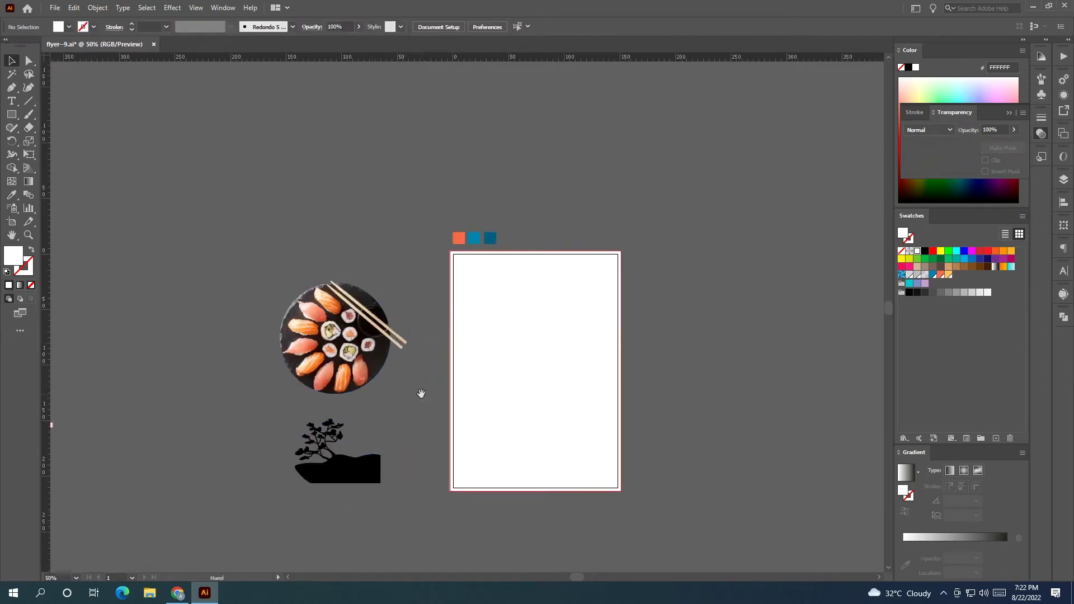
scroll(419, 396, "right", 1)
mouse_move(355, 362)
left_mouse_down()
mouse_move(543, 350)
mouse_move(479, 338)
left_mouse_up()
scroll(596, 346, "right", 1)
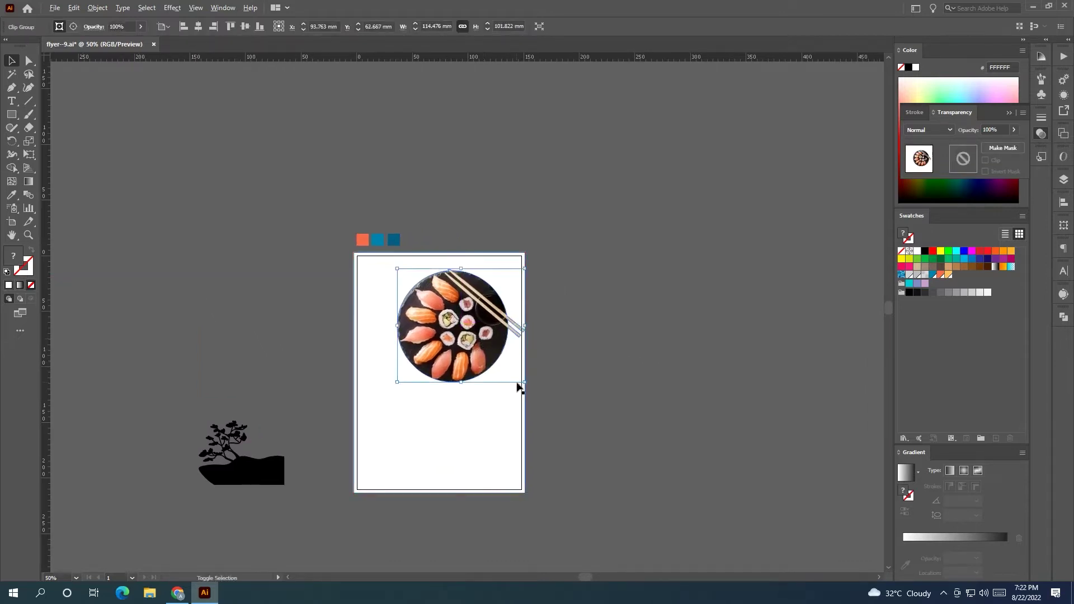
left_click_drag(524, 383, 513, 384)
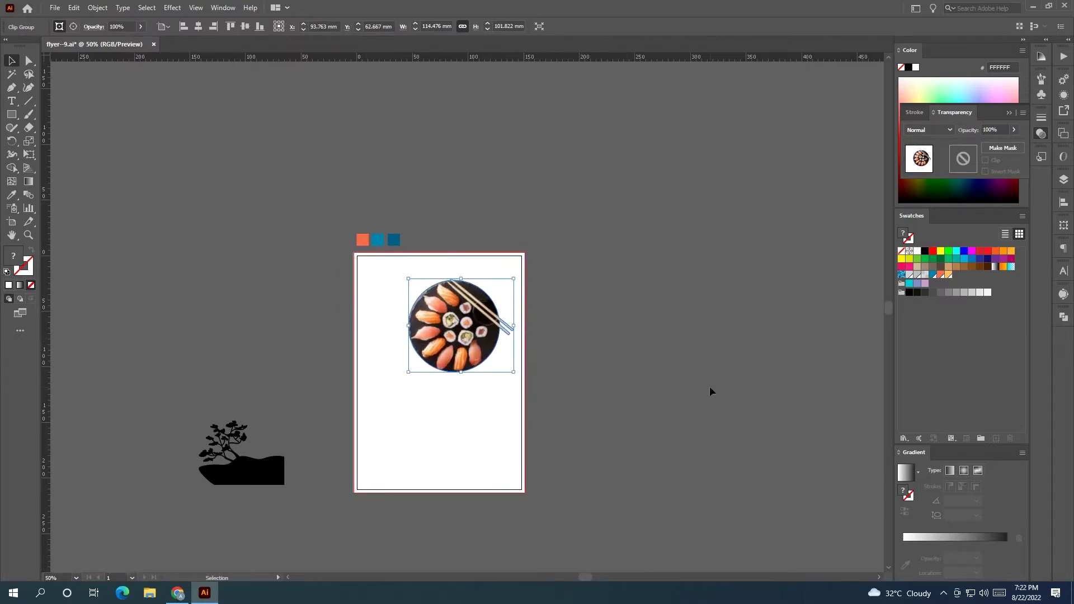
left_click(710, 389)
left_click_drag(483, 346, 478, 346)
left_click_drag(614, 356, 563, 341)
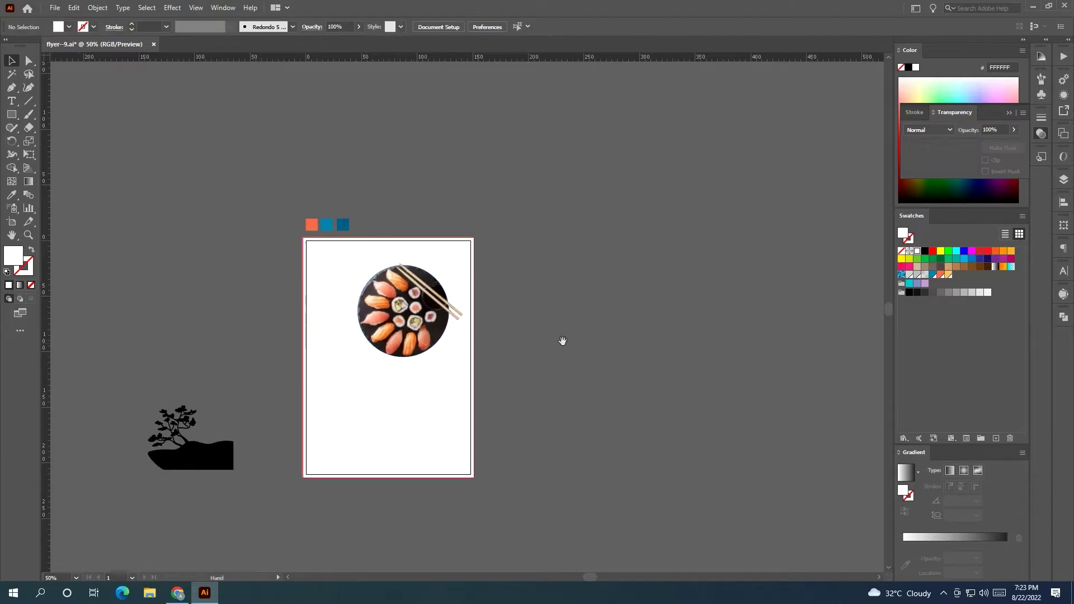
- Draw a tall narrow bar on the page's right side, keeping the sushi plate in front
left_click(8, 116)
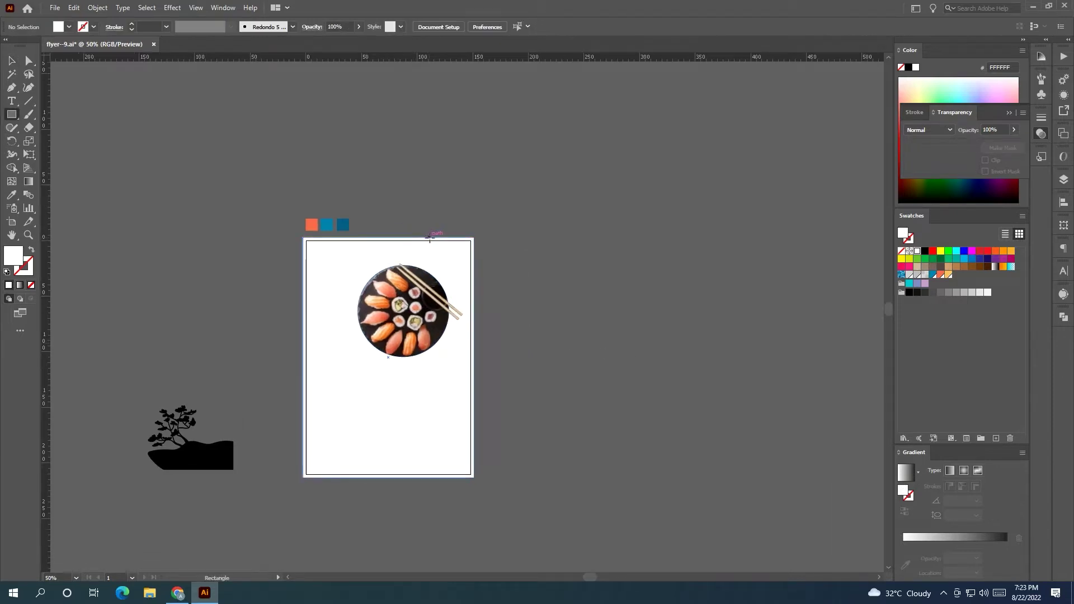
left_click_drag(429, 238, 461, 477)
left_click(12, 60)
right_click(378, 327)
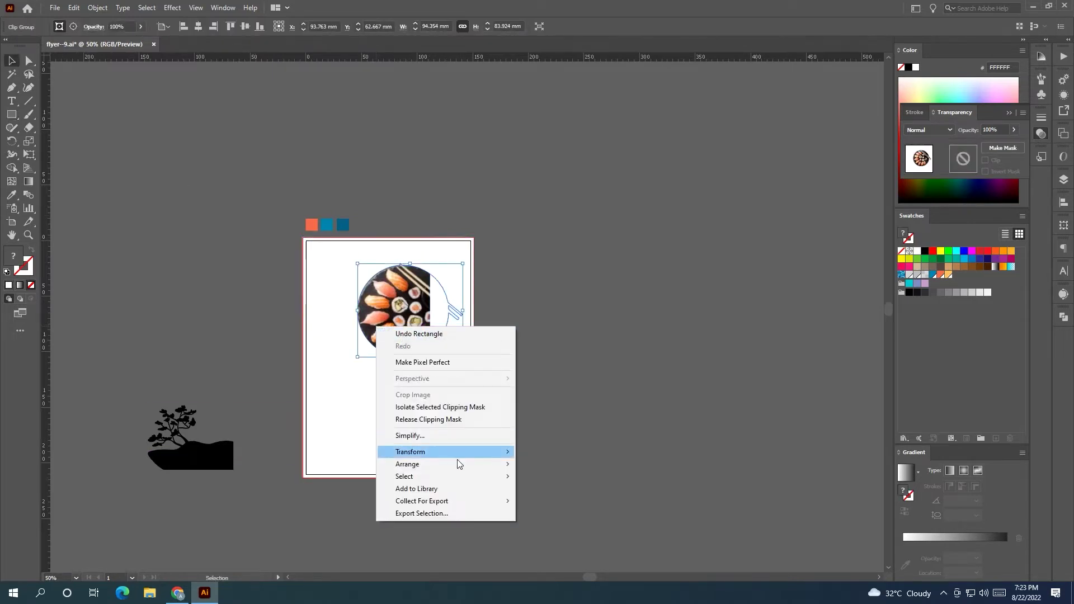
left_click(559, 462)
left_click(698, 427)
- Fill the bar with the orange sample colour and narrow it to about 20 mm
left_click(439, 376)
key("i")
left_click(312, 221)
key("v")
left_click(192, 182)
left_click_drag(457, 364, 450, 364)
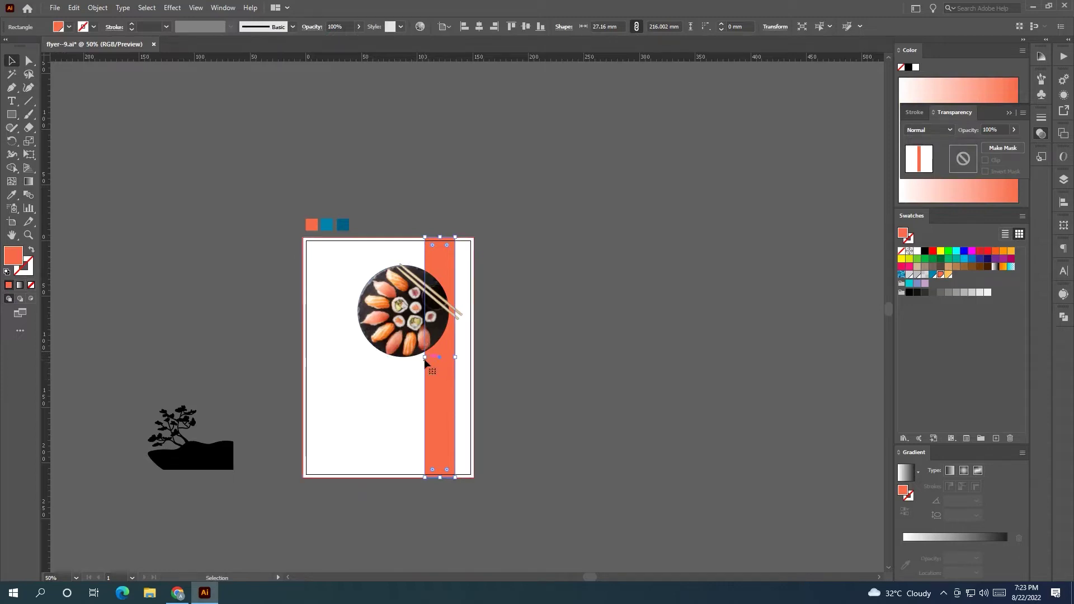
left_click_drag(425, 358, 447, 371)
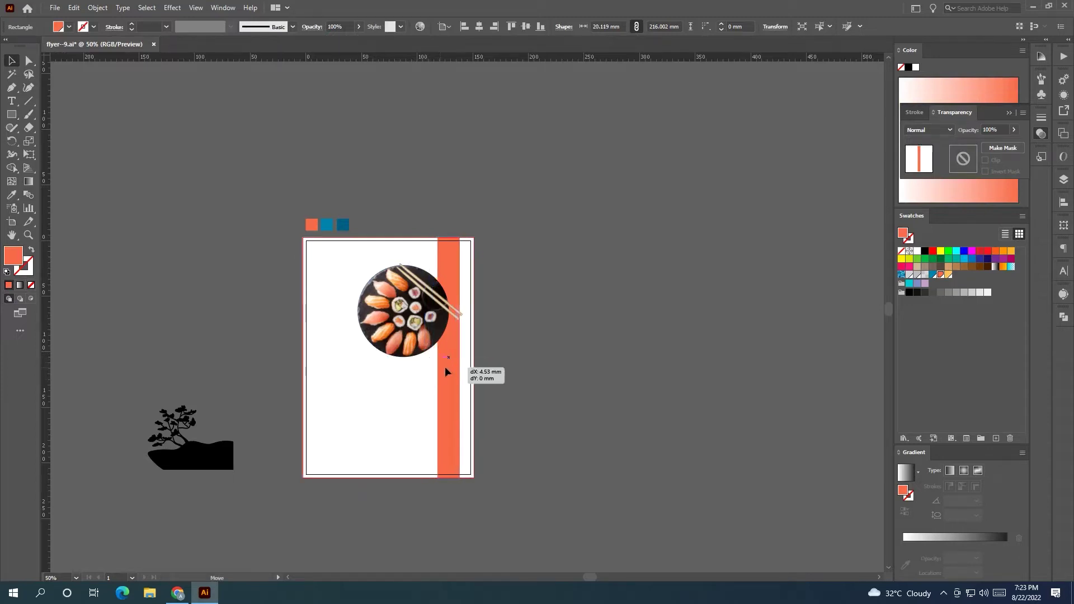
- Enlarge the sushi plate slightly
left_click(442, 341)
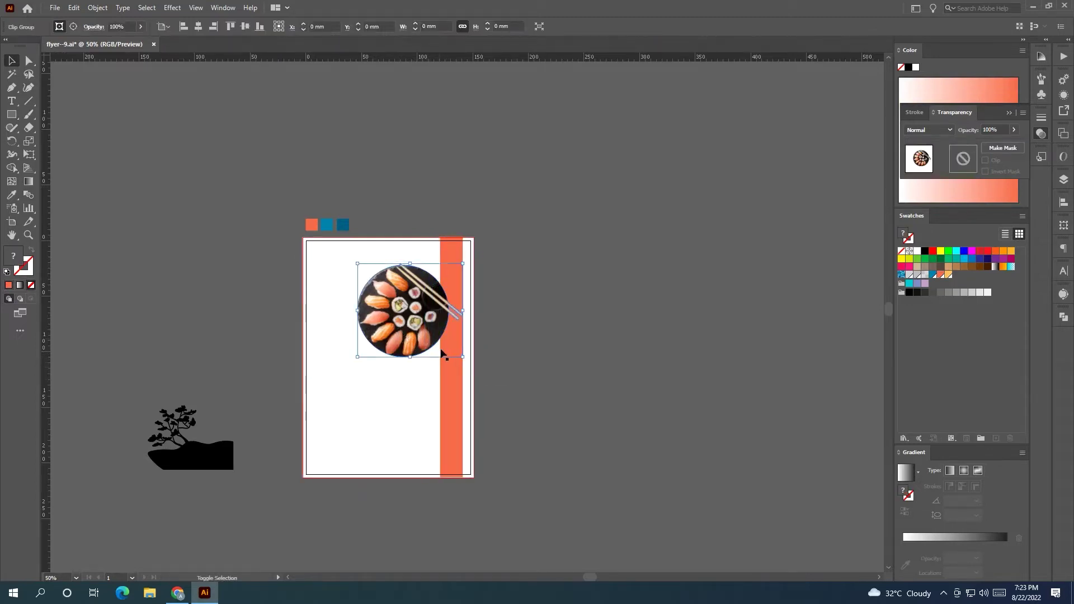
mouse_move(464, 358)
left_mouse_down()
mouse_move(470, 364)
mouse_move(419, 344)
left_mouse_up()
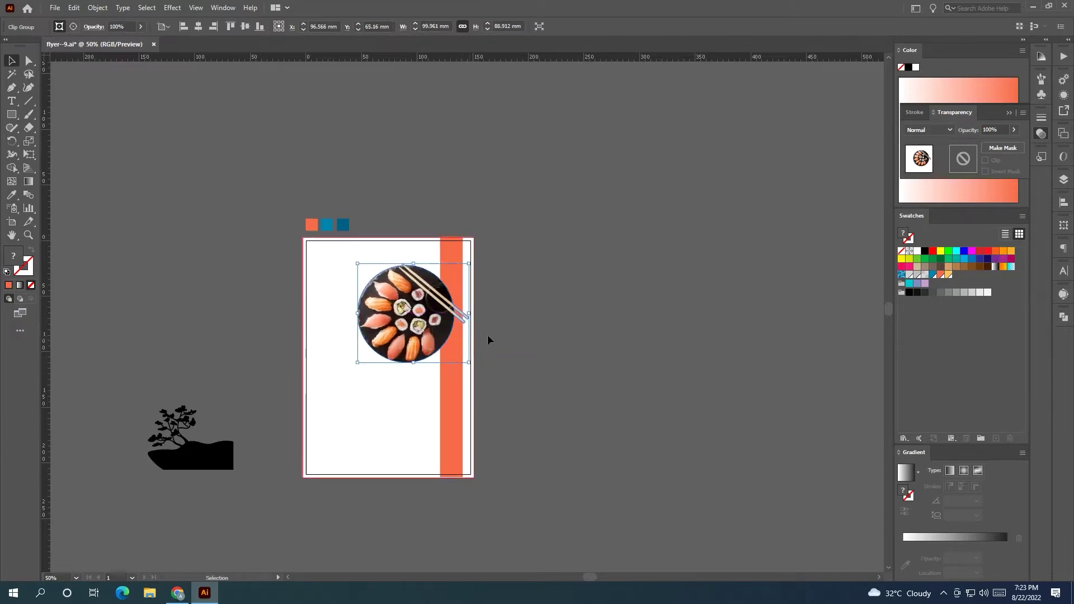
left_click(555, 357)
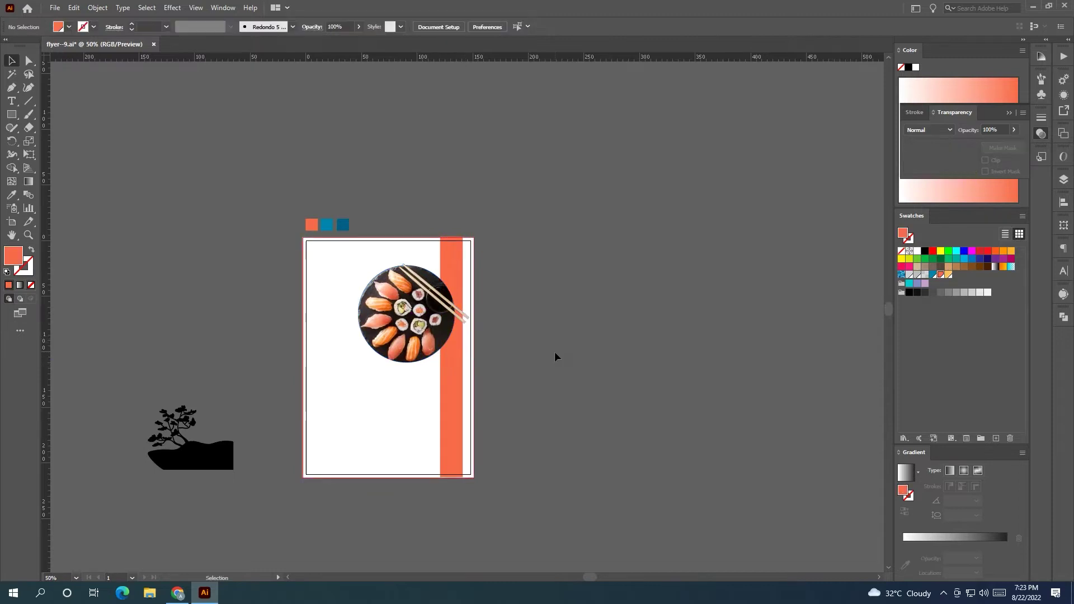
- Move the bonsai to the page's bottom right, adjust its stacking, and colour it with the blue sample
mouse_move(205, 460)
left_mouse_down()
mouse_move(348, 486)
mouse_move(442, 466)
left_mouse_up()
right_click(370, 478)
mouse_move(493, 415)
left_click(616, 415)
left_click(12, 195)
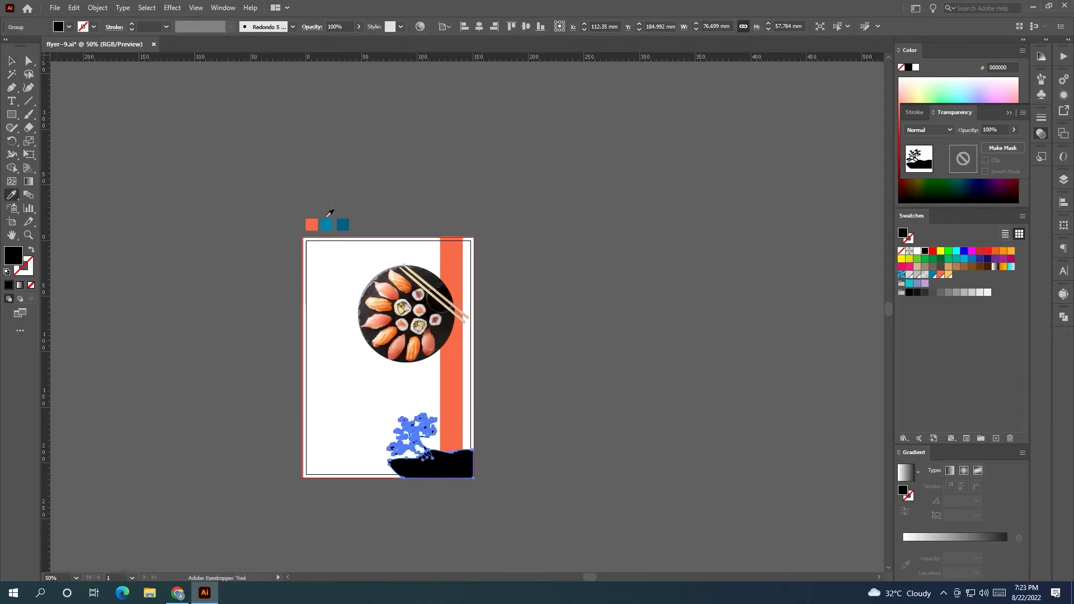
left_click(335, 224)
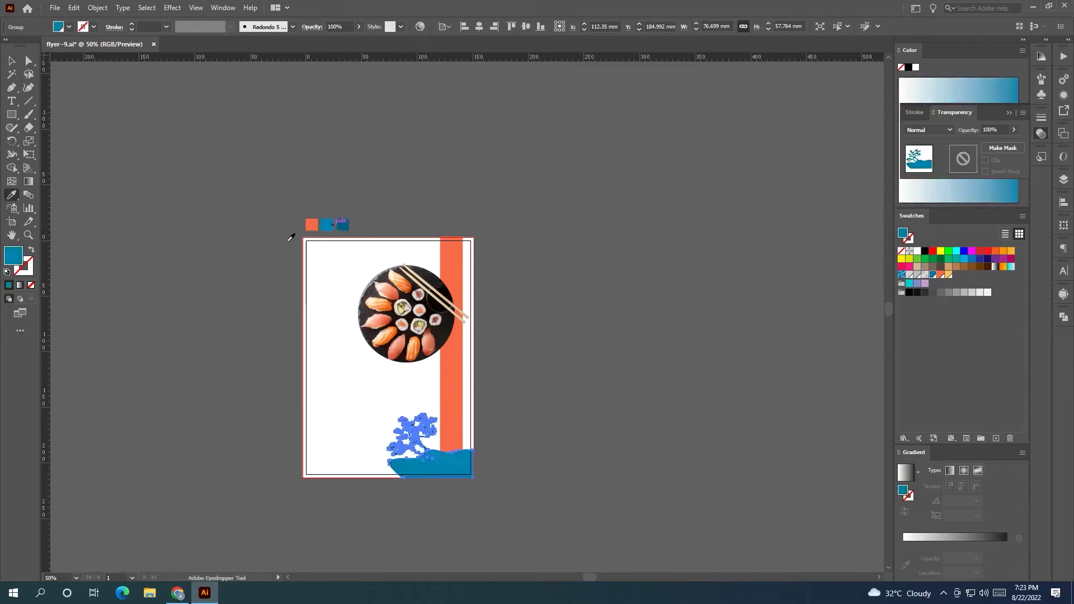
left_click(12, 60)
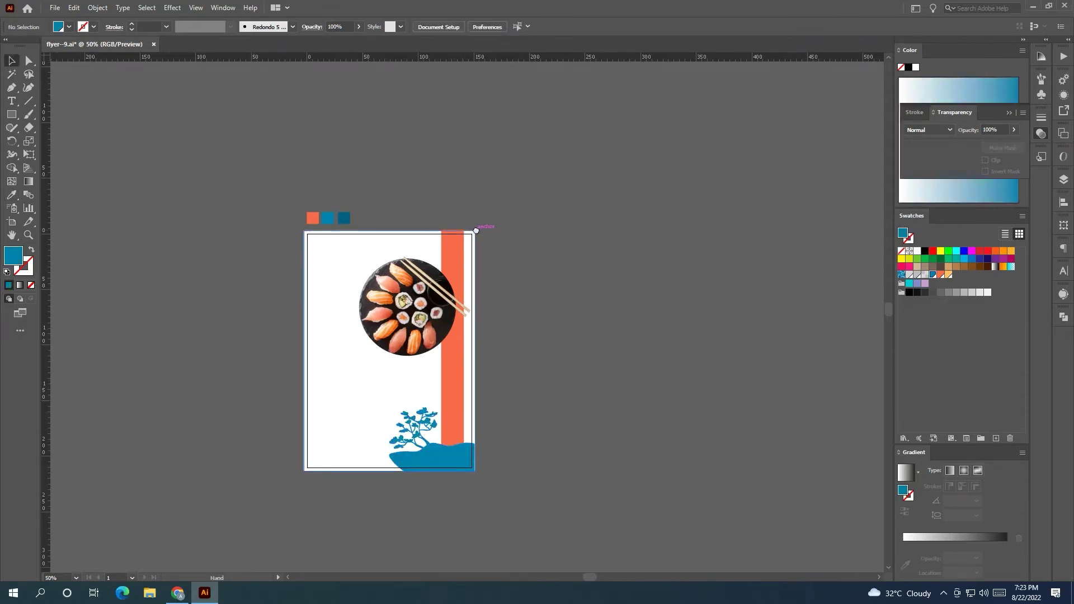
left_click(410, 303)
- Start a drop shadow on the sushi plate with 3 mm blur and trial offset and opacity values
left_click(176, 8)
mouse_move(187, 134)
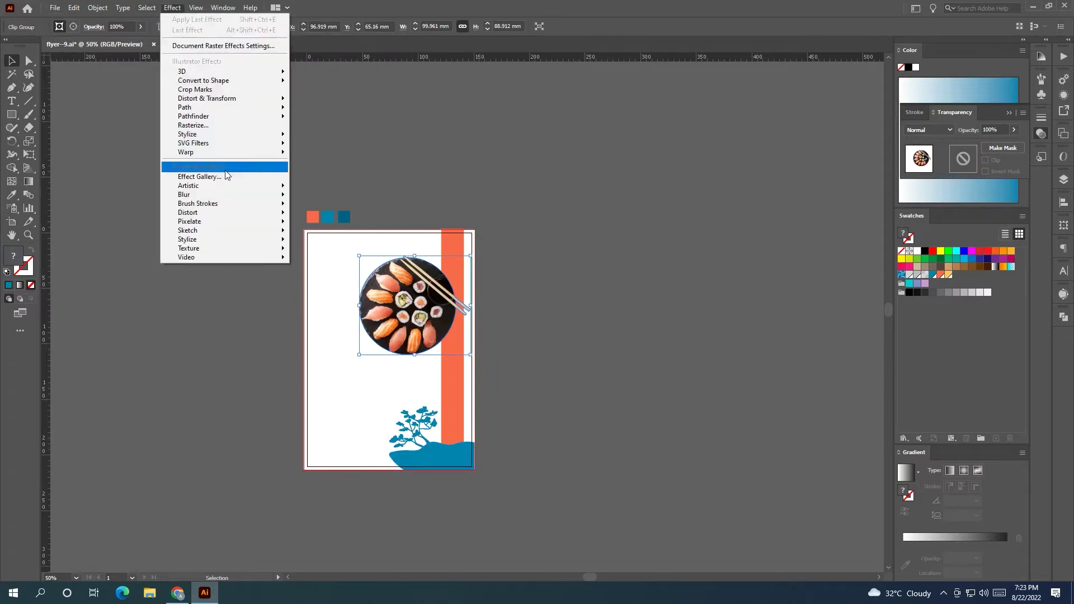
left_click(306, 136)
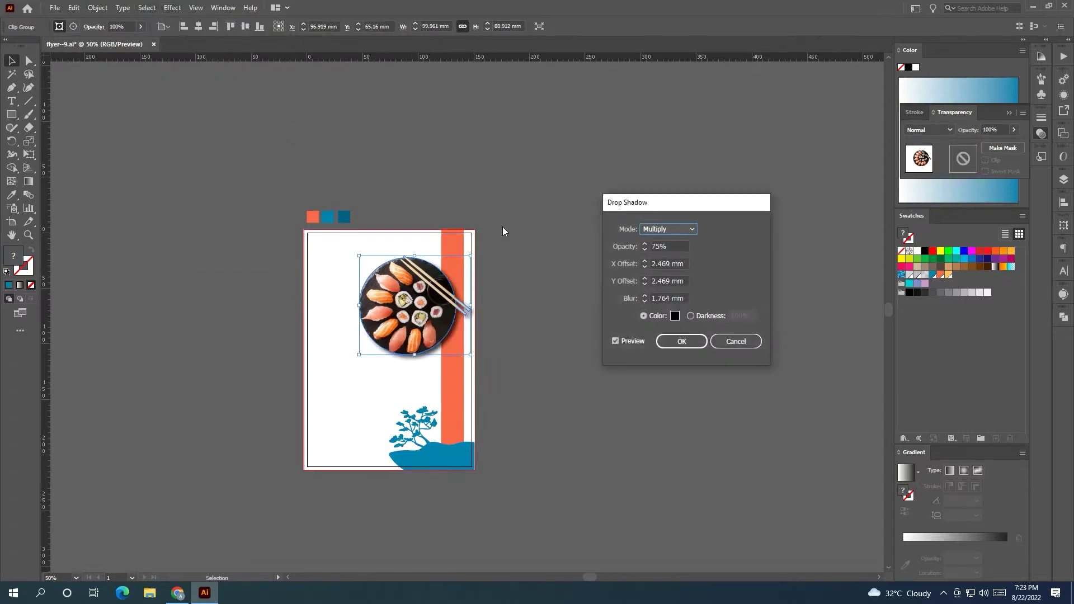
triple_click(684, 281)
type("2")
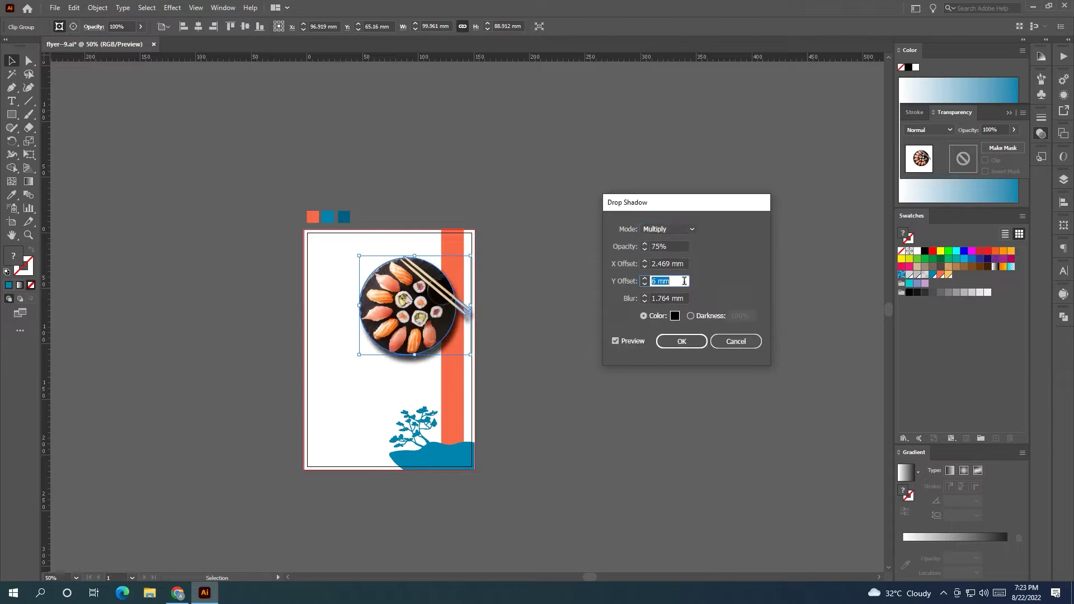
triple_click(684, 298)
type("3")
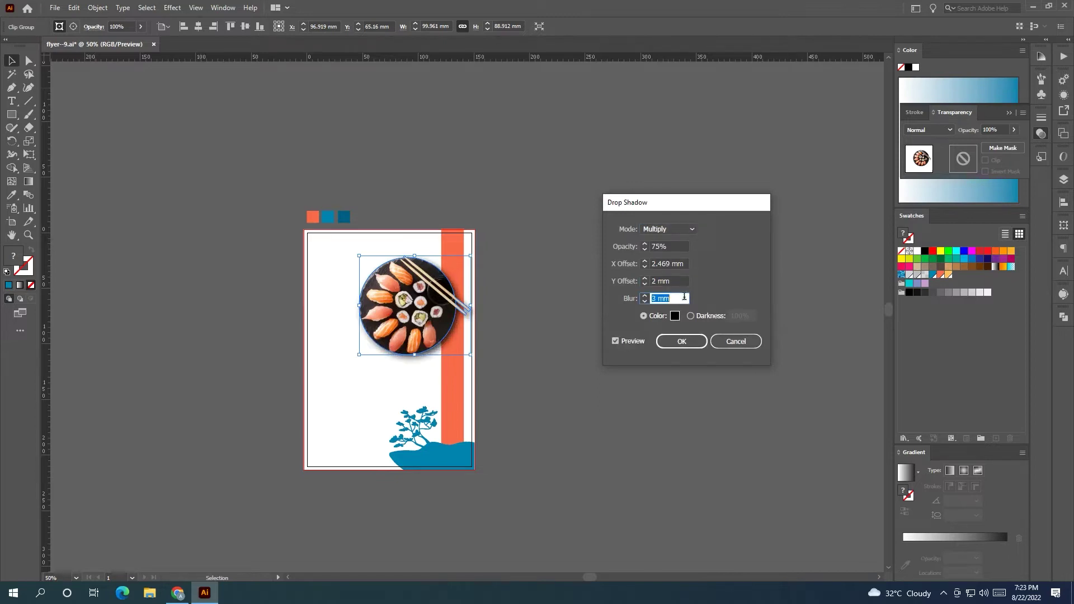
triple_click(676, 249)
type("71")
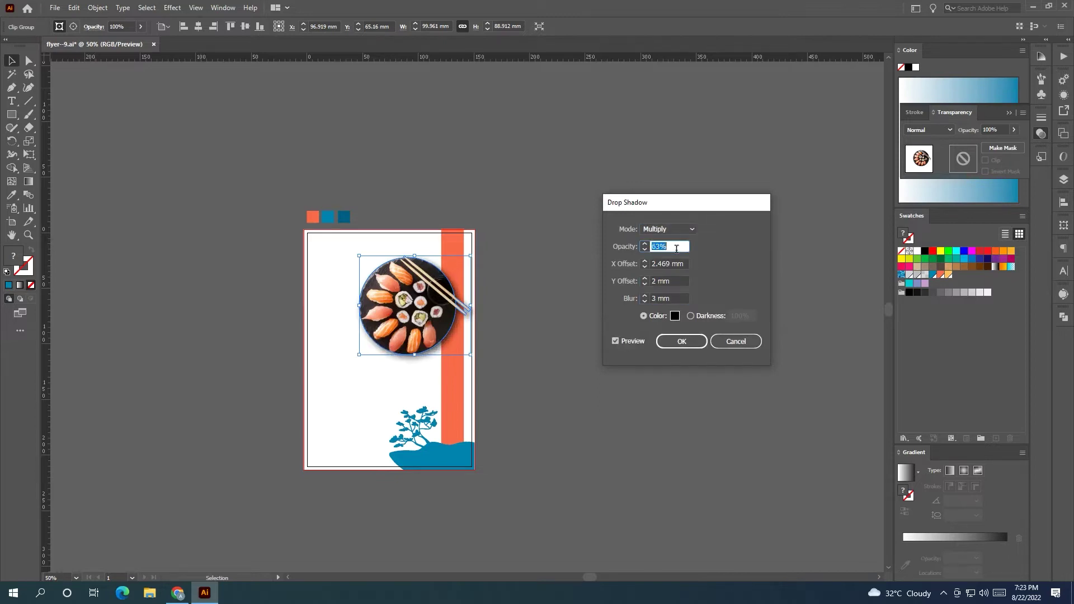
- Set the shadow offsets to 2 mm right and 1 mm down, then apply it
triple_click(679, 264)
type("2")
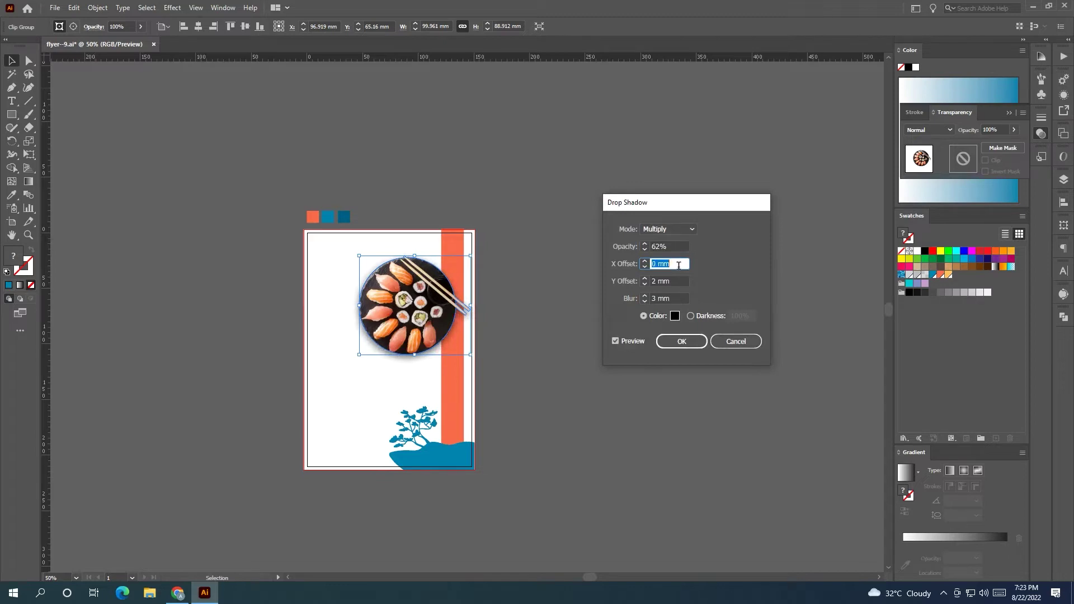
key("Up")
left_click(677, 280)
key("Down")
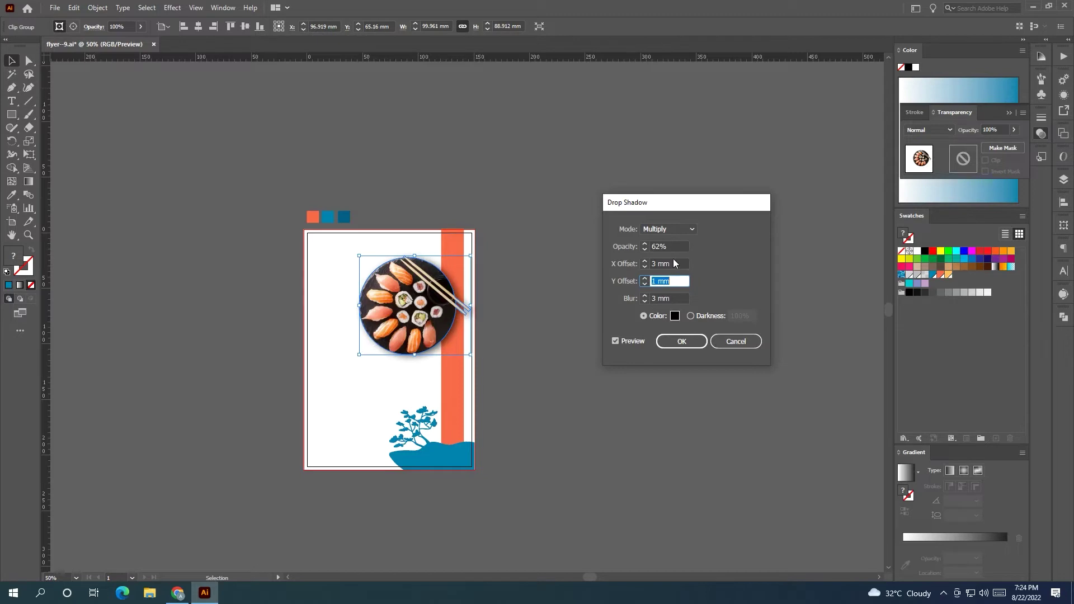
left_click(673, 259)
key("Down")
left_click(670, 245)
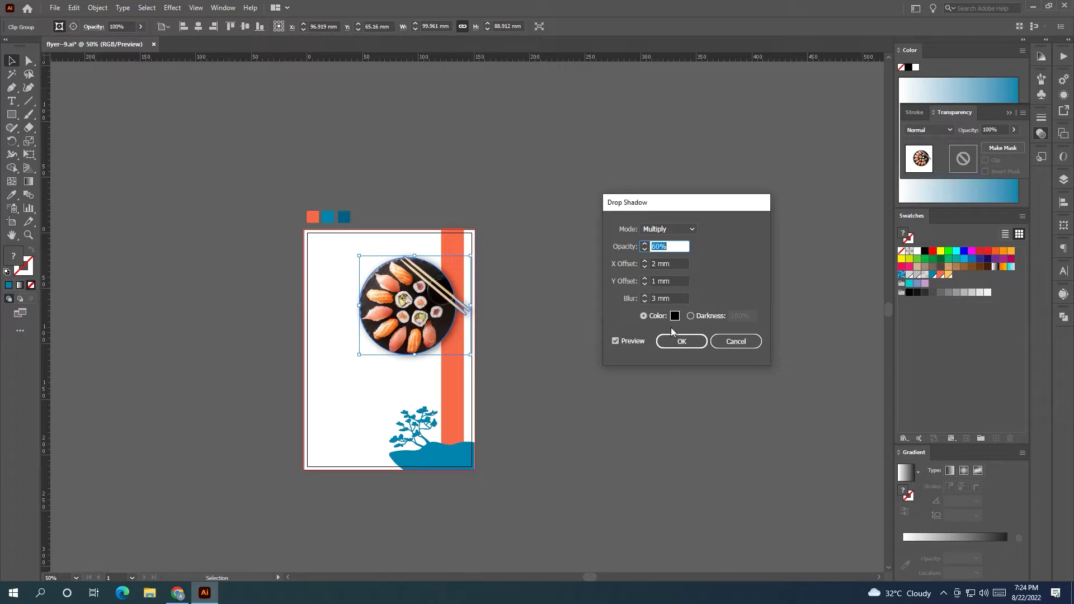
left_click(681, 342)
left_click(605, 367)
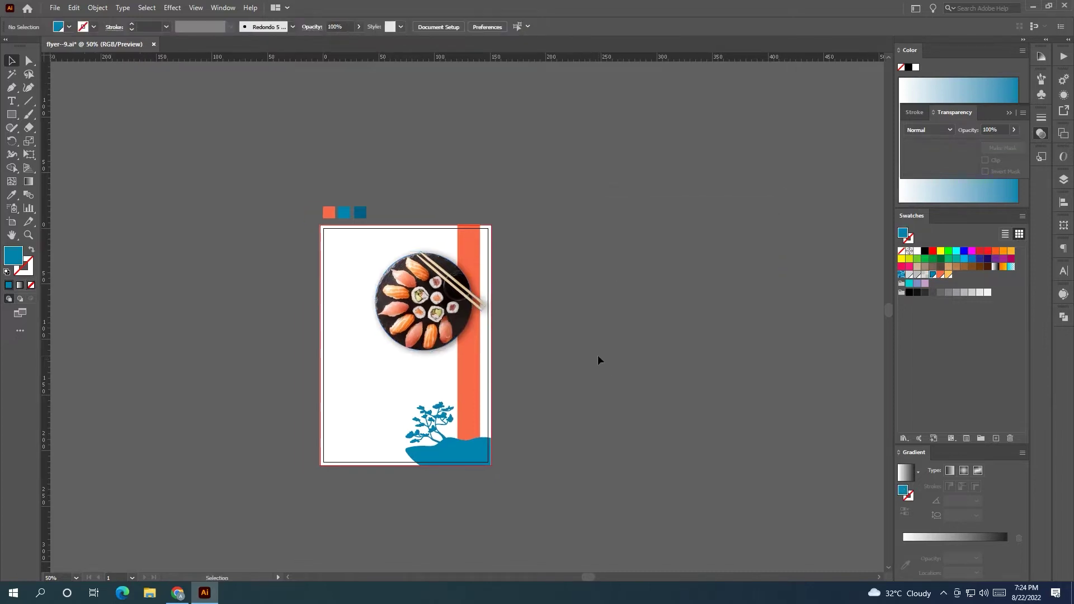
- Zoom out and briefly move the orange bar off the flyer, then undo the move
left_click_drag(598, 357, 624, 363)
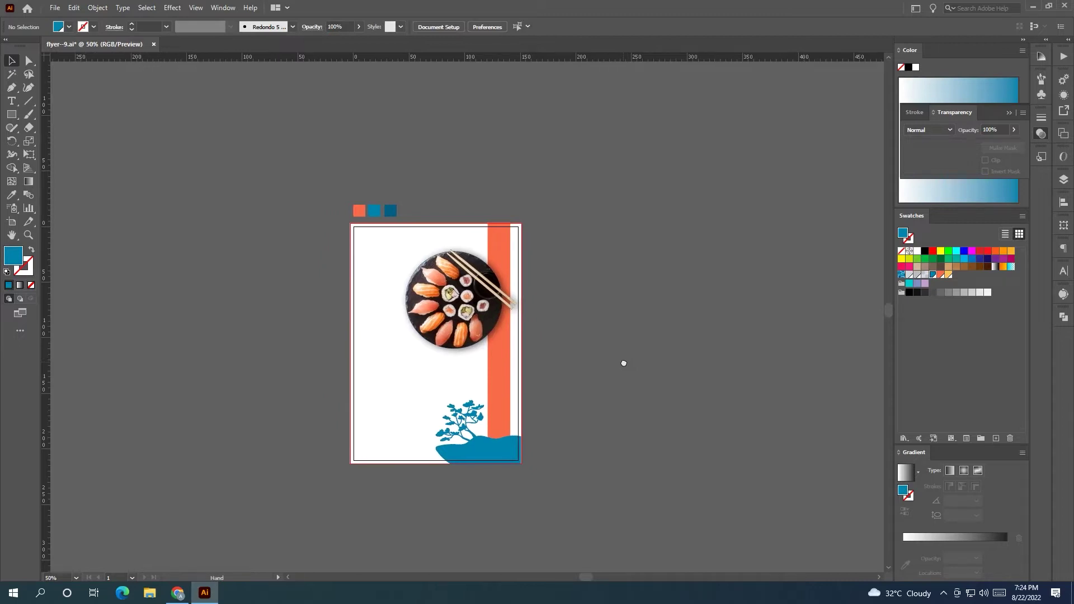
key("ctrl+minus")
mouse_move(391, 364)
left_mouse_down()
mouse_move(521, 355)
mouse_move(360, 372)
mouse_move(666, 364)
mouse_move(736, 377)
mouse_move(539, 371)
mouse_move(633, 367)
left_mouse_up()
key("ctrl+plus")
key("ctrl+z")
left_click(633, 367)
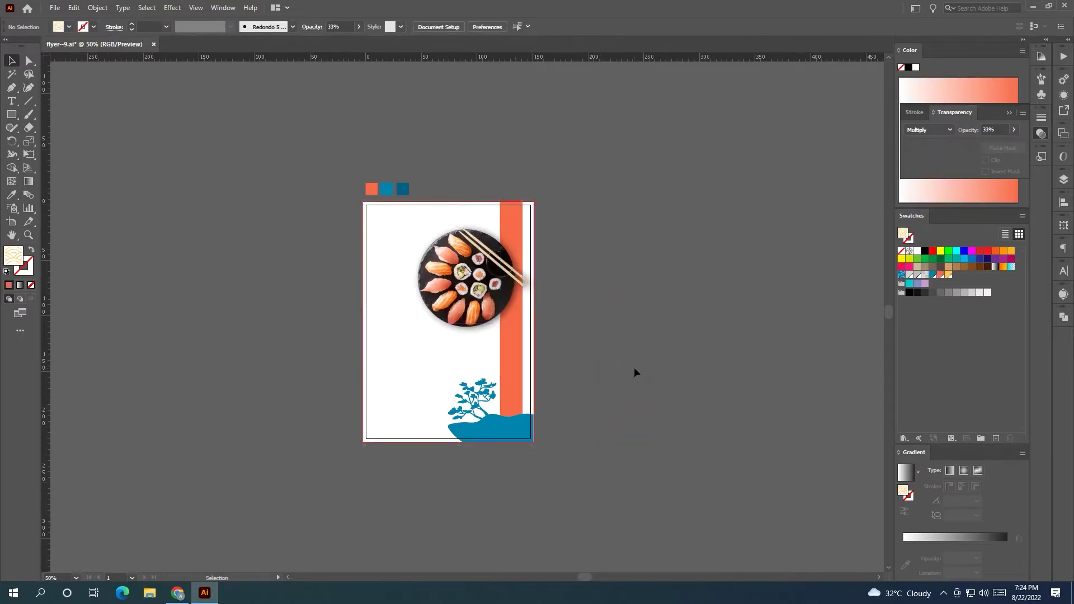
- Bring the patterned rectangle next to the flyer
scroll(633, 367, "down", 1)
scroll(279, 358, "left", 3)
left_click_drag(153, 348, 572, 348)
right_click(573, 349)
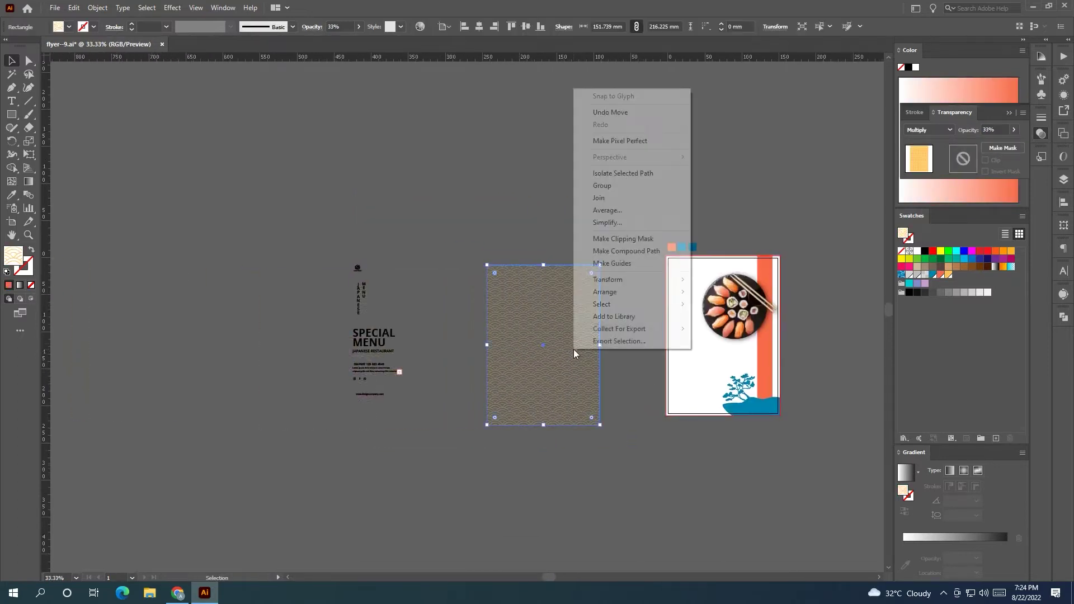
left_click_drag(338, 297, 497, 360)
right_click(555, 371)
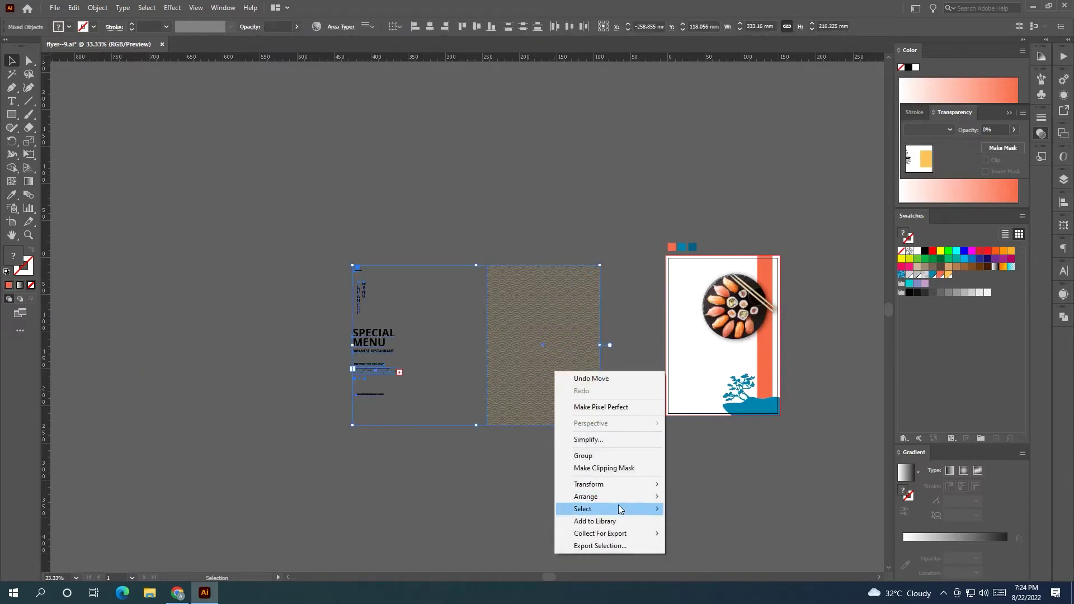
left_click(760, 479)
left_click_drag(748, 466, 515, 466)
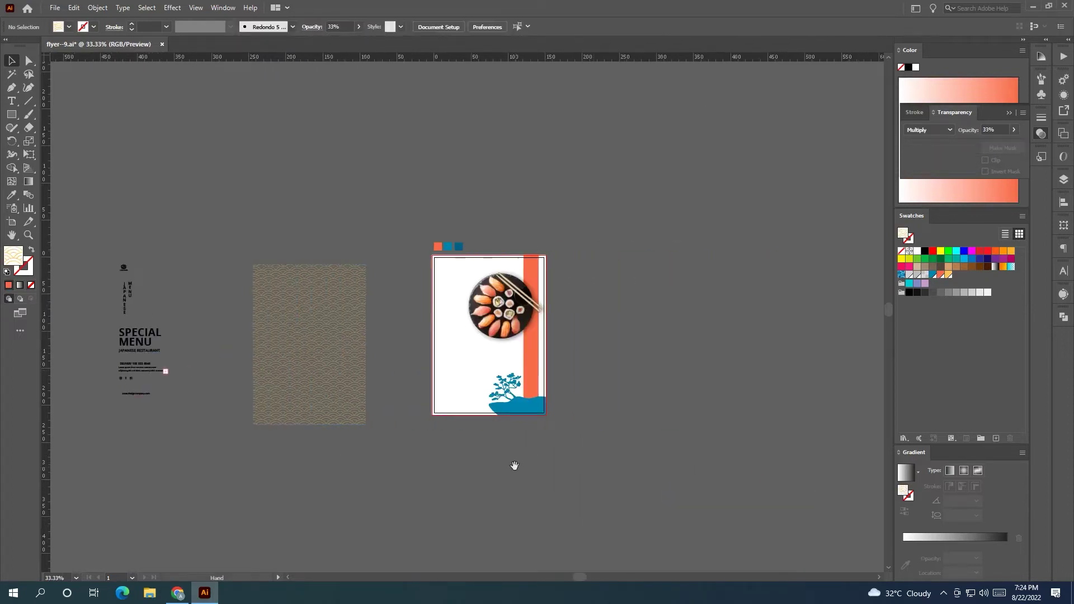
scroll(514, 466, "up", 1)
- Position the wave pattern over the flyer's right side, extending past the edge, and select it
mouse_move(235, 400)
left_mouse_down()
mouse_move(586, 382)
mouse_move(557, 375)
left_mouse_up()
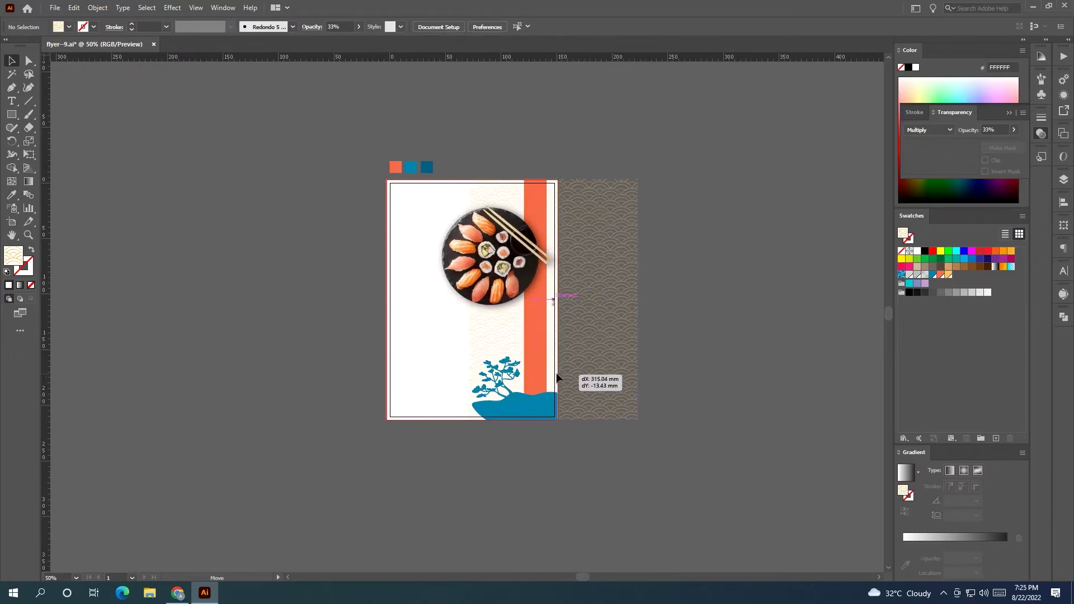
left_click_drag(556, 376, 554, 376)
left_click(691, 376)
scroll(701, 371, "up", 1)
scroll(694, 381, "up", 1)
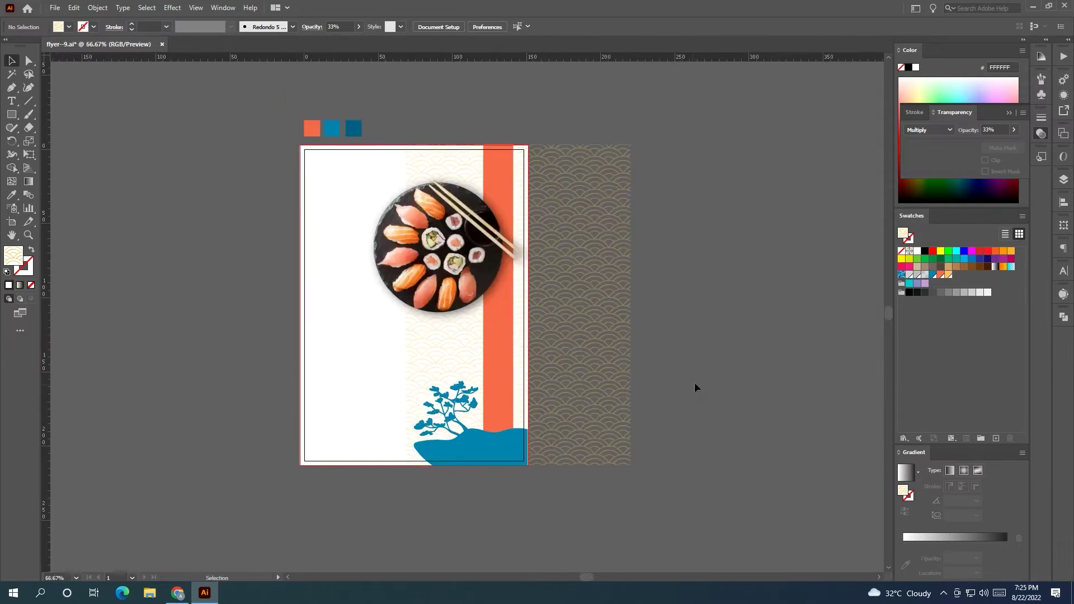
left_click(622, 380)
- Make an opacity mask on the wave pattern and draw a black-white gradient rectangle inside it
scroll(504, 168, "right", 2)
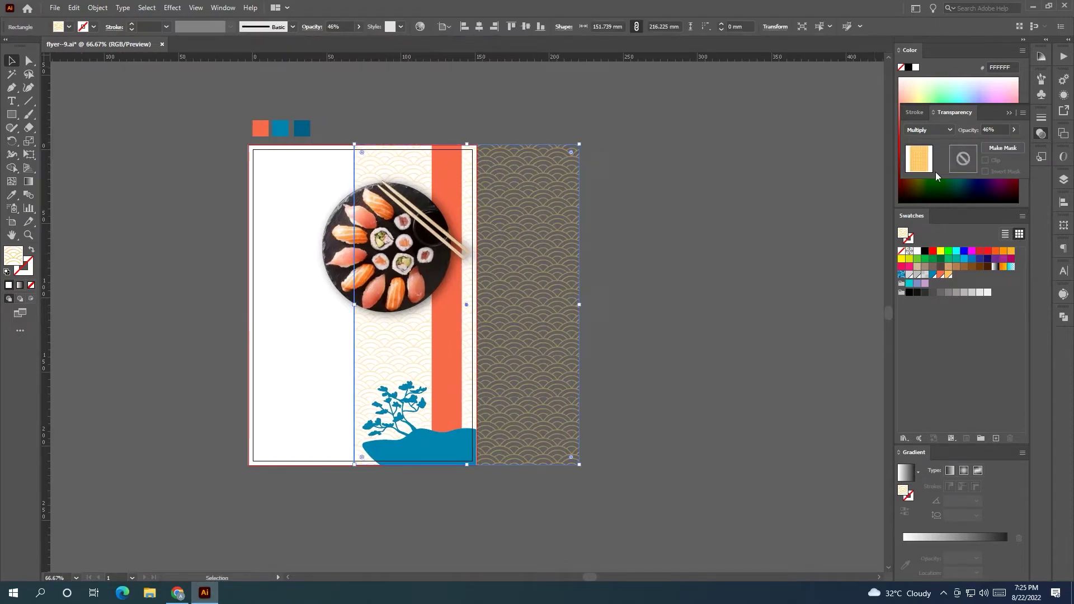
left_click(998, 148)
left_click(963, 159)
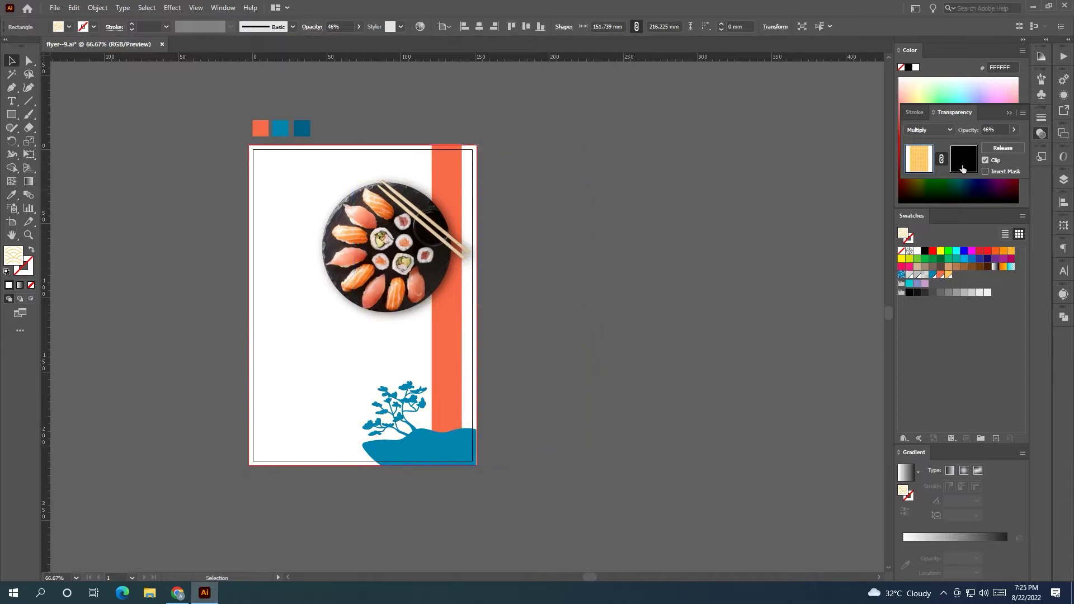
left_click(11, 114)
left_click_drag(335, 146, 475, 465)
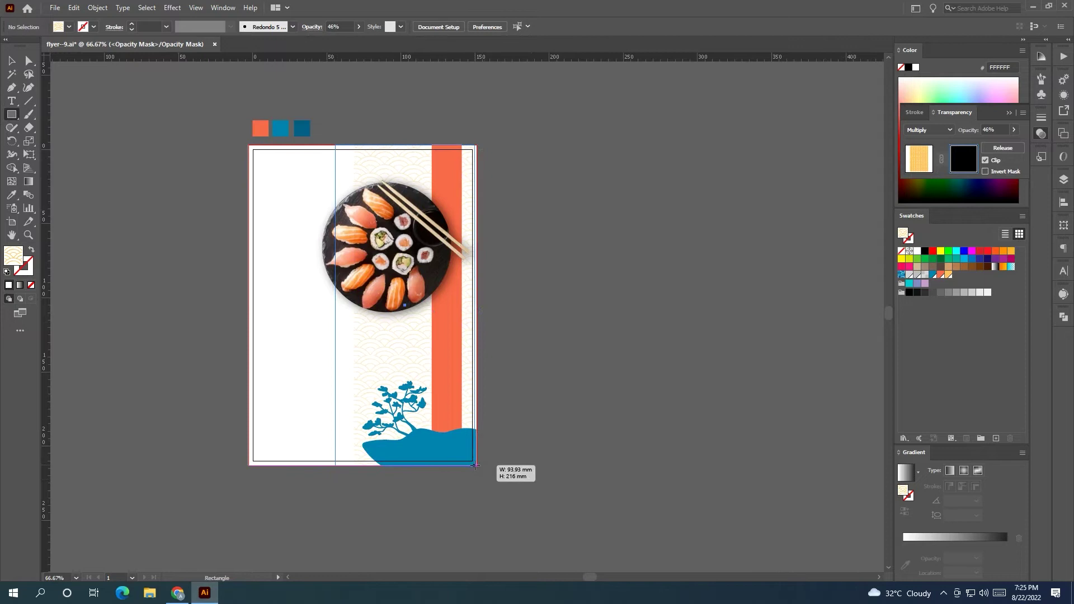
left_click(937, 539)
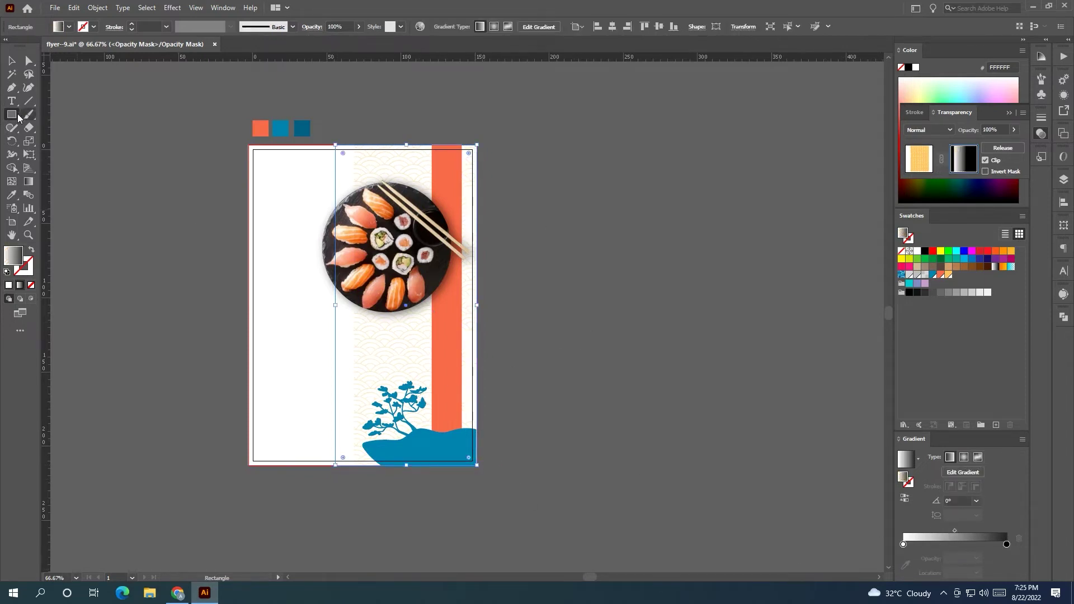
left_click_drag(311, 144, 325, 255)
key("ctrl+z")
- Angle the mask gradient diagonally, exit mask editing and lower the pattern's opacity
left_click(29, 182)
mouse_move(345, 142)
left_mouse_down()
mouse_move(480, 389)
mouse_move(434, 360)
left_mouse_up()
mouse_move(474, 456)
left_mouse_down()
mouse_move(369, 201)
mouse_move(326, 175)
mouse_move(283, 176)
mouse_move(257, 156)
mouse_move(257, 193)
mouse_move(262, 144)
left_mouse_up()
left_click_drag(474, 456, 511, 422)
left_click(11, 60)
left_click(702, 458)
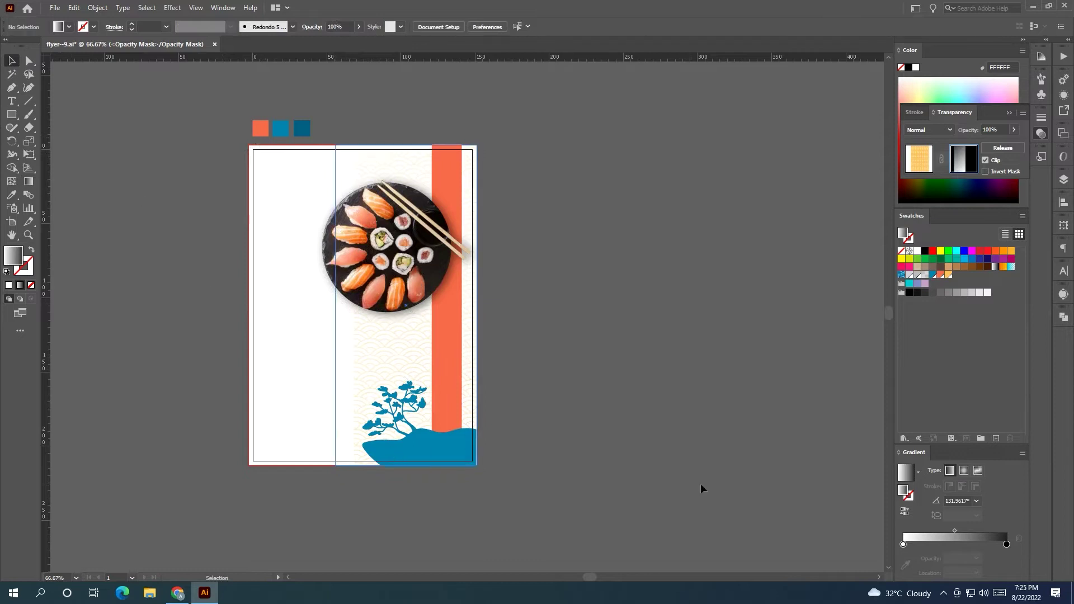
left_click(910, 162)
left_click(359, 26)
left_click_drag(359, 41, 340, 41)
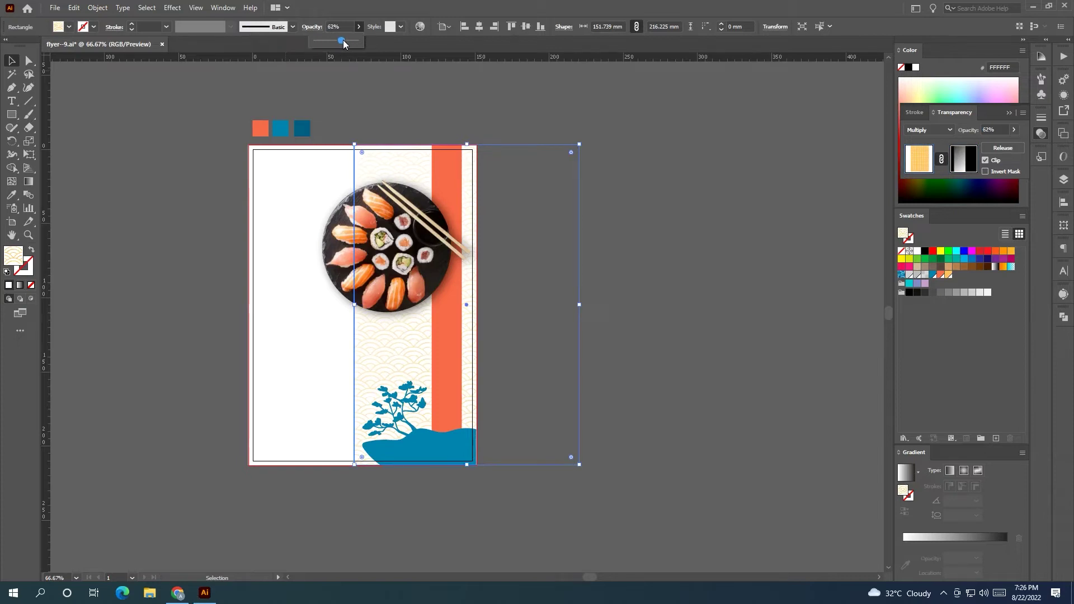
- Redraw the mask gradient diagonally corner to corner and reverse its black and white ends
left_click(962, 158)
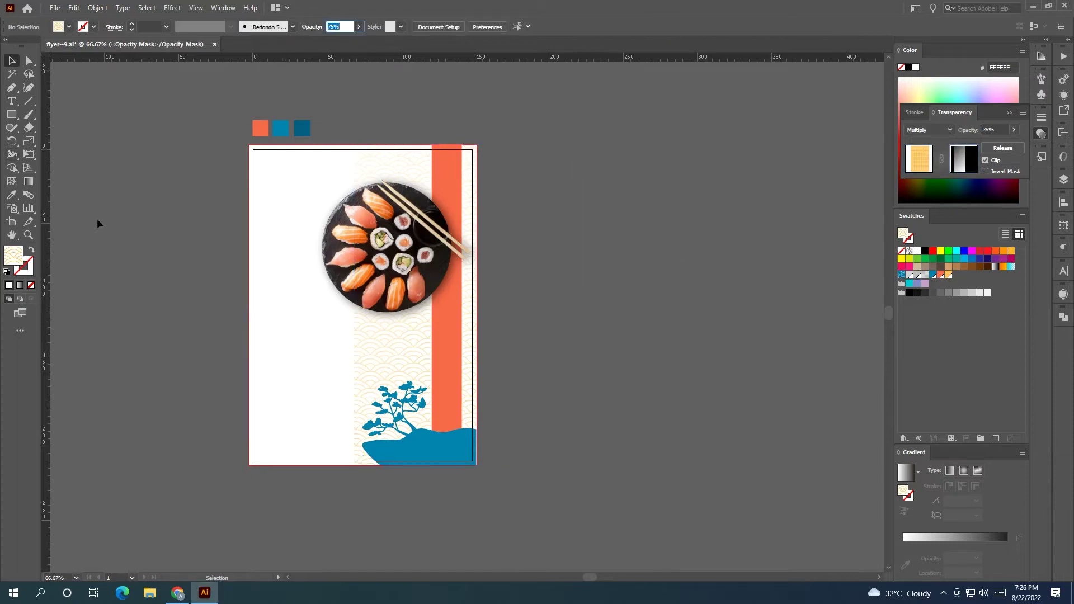
left_click(31, 183)
key("v")
left_click(367, 166)
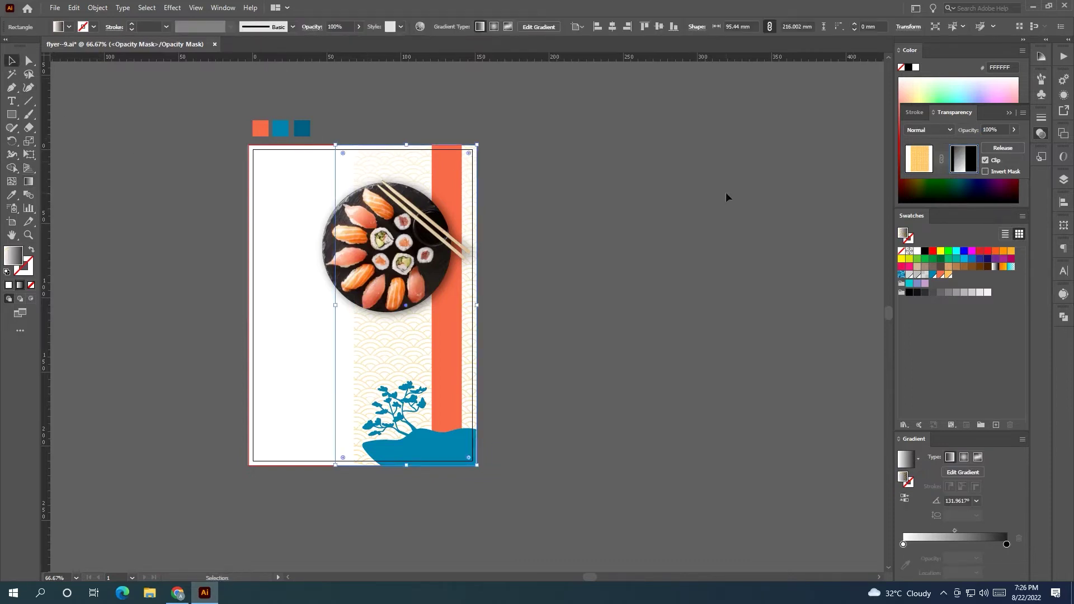
left_click(27, 182)
mouse_move(496, 483)
left_mouse_down()
mouse_move(314, 147)
mouse_move(332, 148)
left_mouse_up()
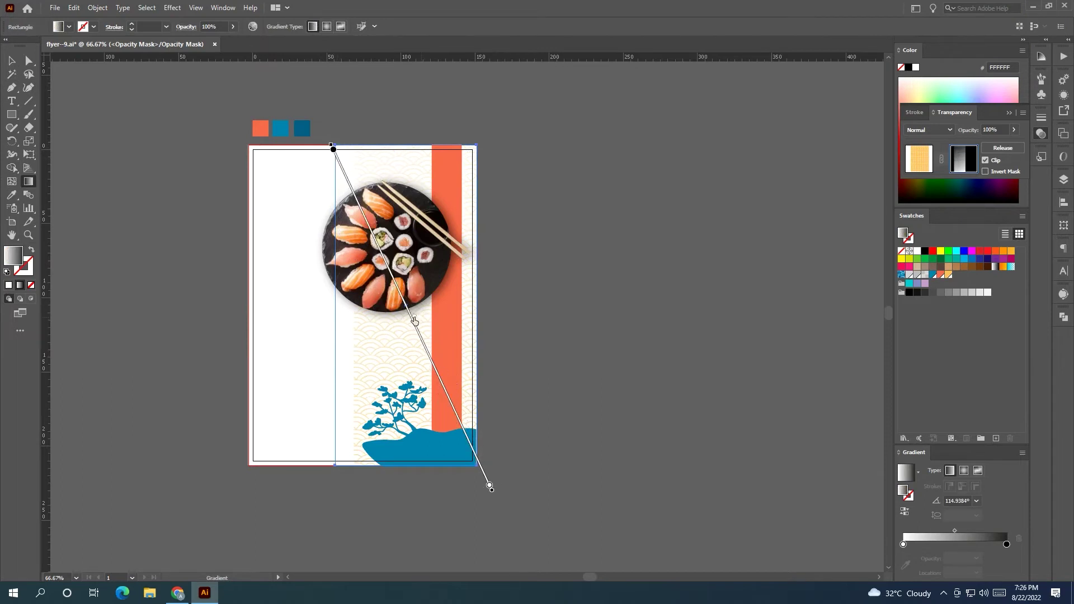
left_click_drag(490, 485, 463, 429)
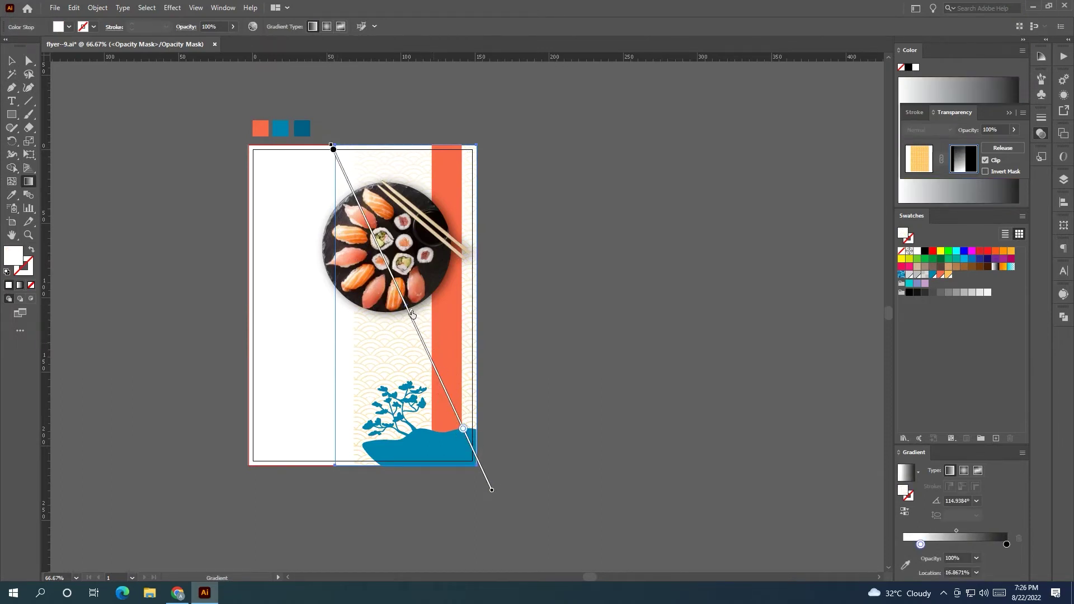
left_click_drag(463, 429, 477, 459)
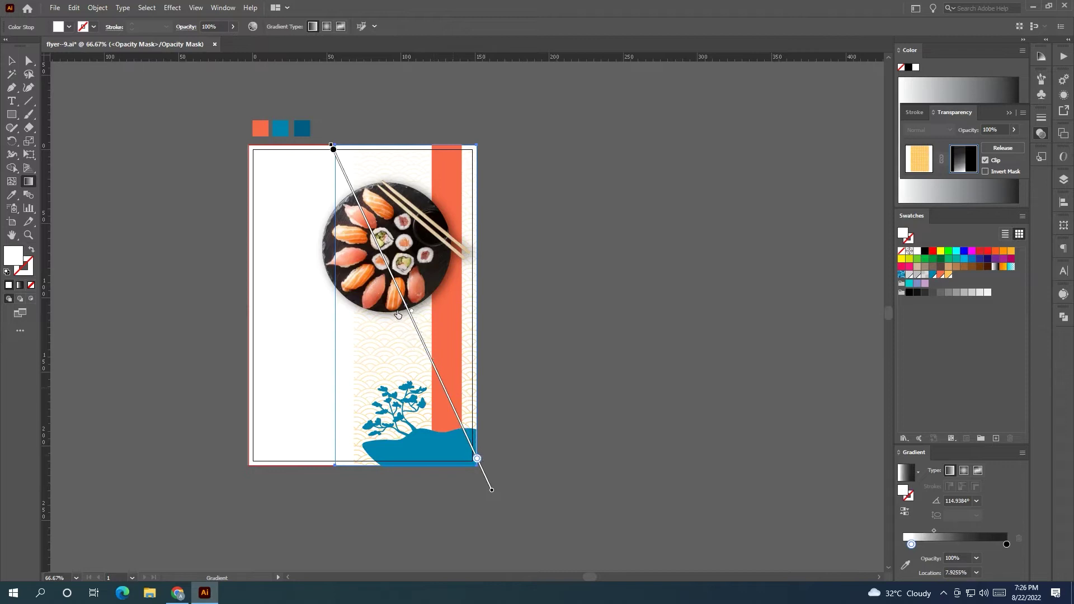
left_click_drag(477, 459, 489, 484)
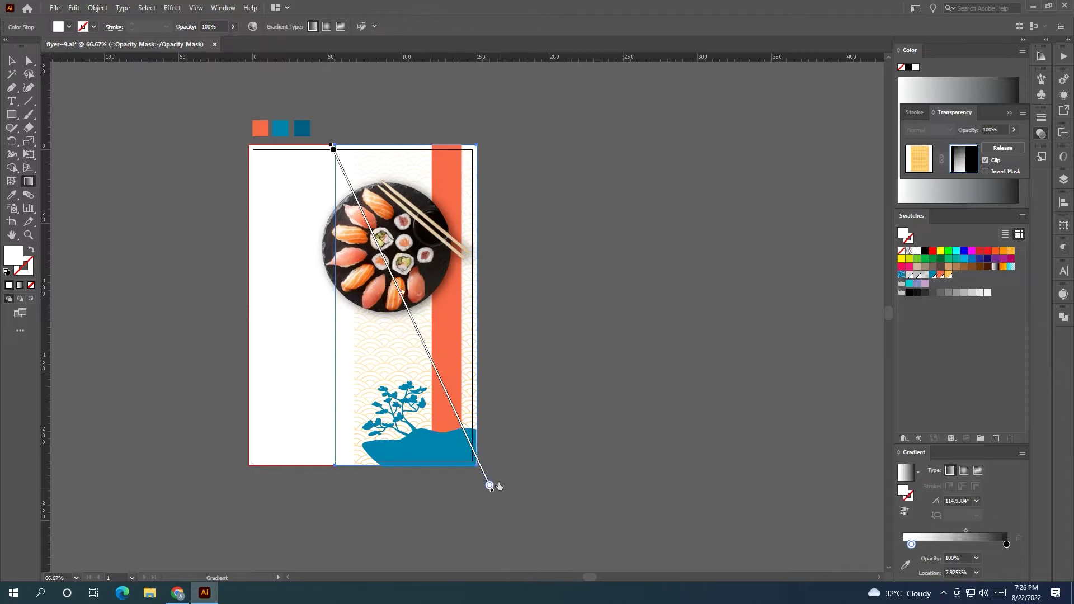
left_click_drag(301, 139, 558, 548)
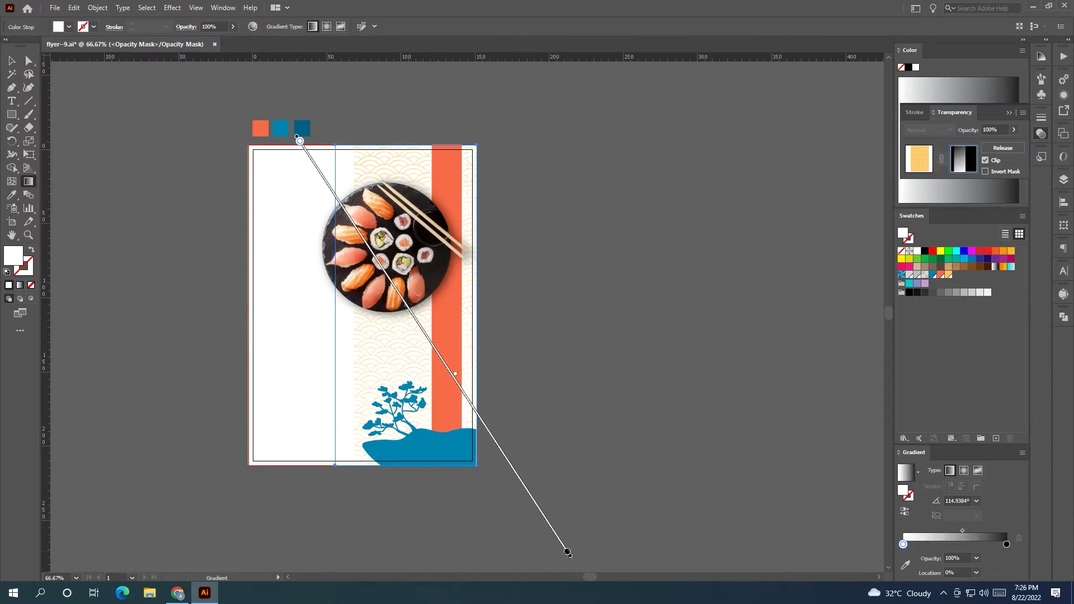
left_click(904, 512)
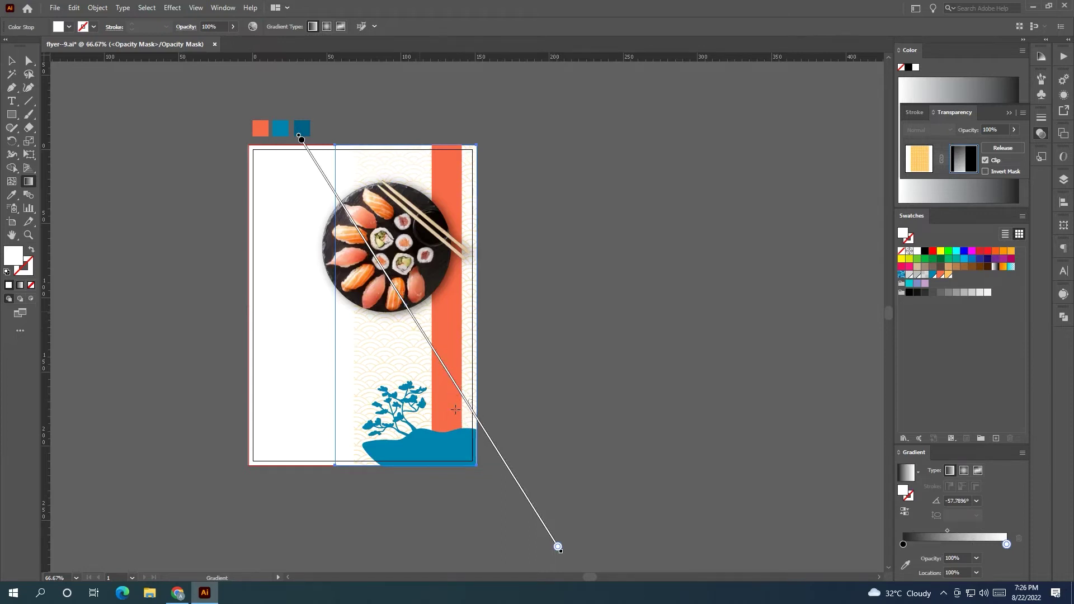
- Recheck the mask's gradient rectangle, then exit opacity-mask editing
key("v")
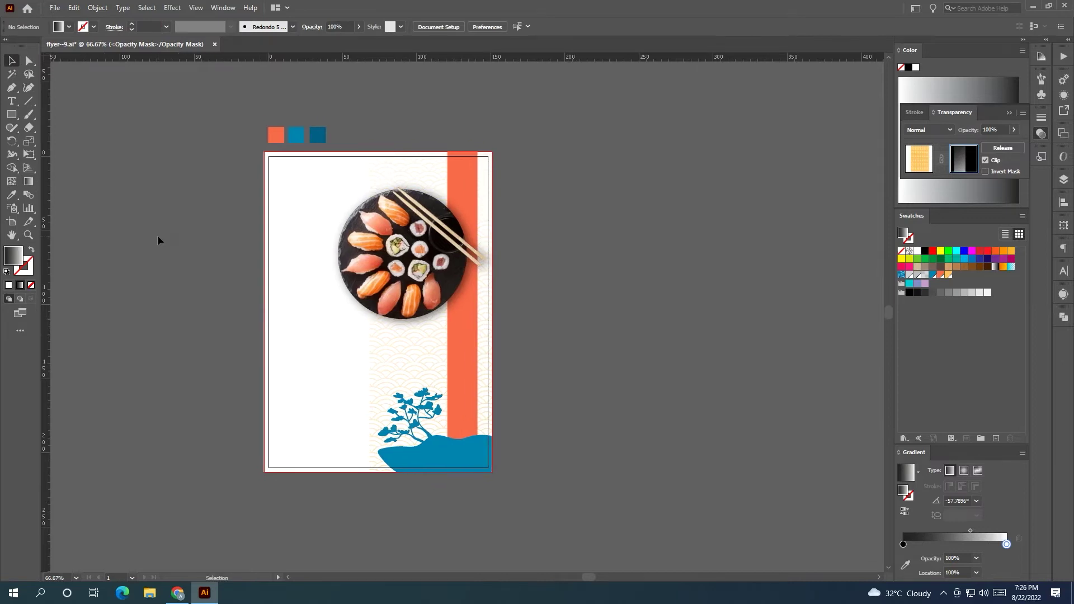
left_click(402, 355)
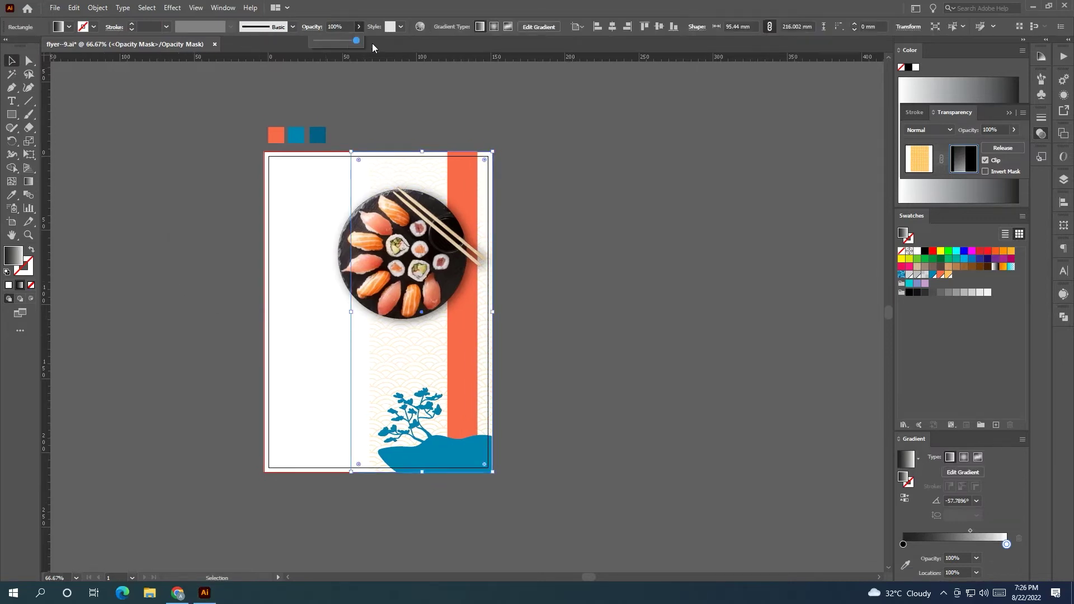
left_click(569, 224)
scroll(569, 224, "right", 1)
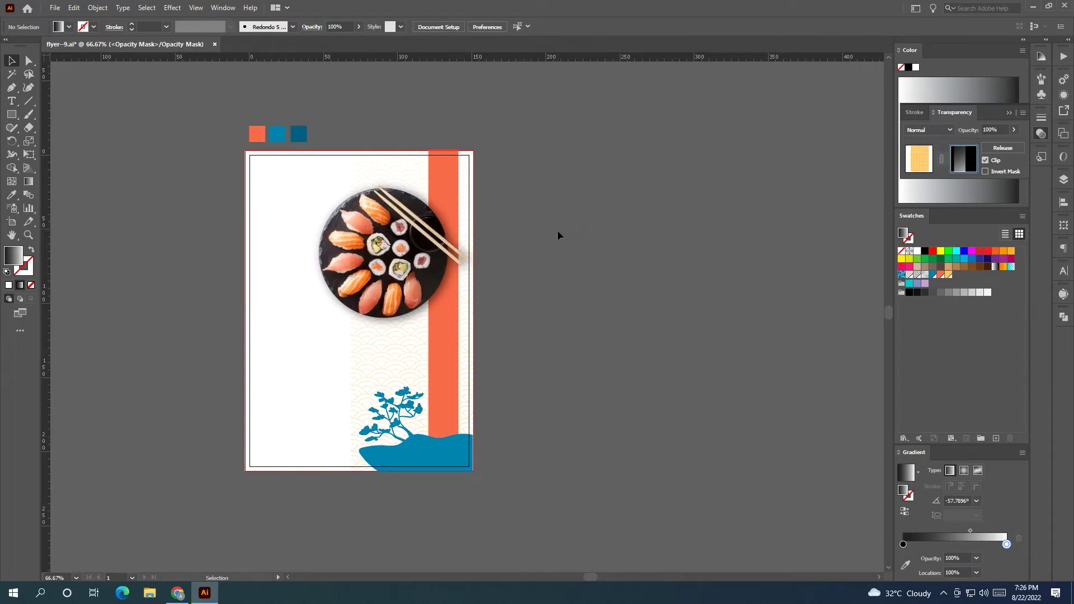
left_click(462, 330)
left_click(28, 181)
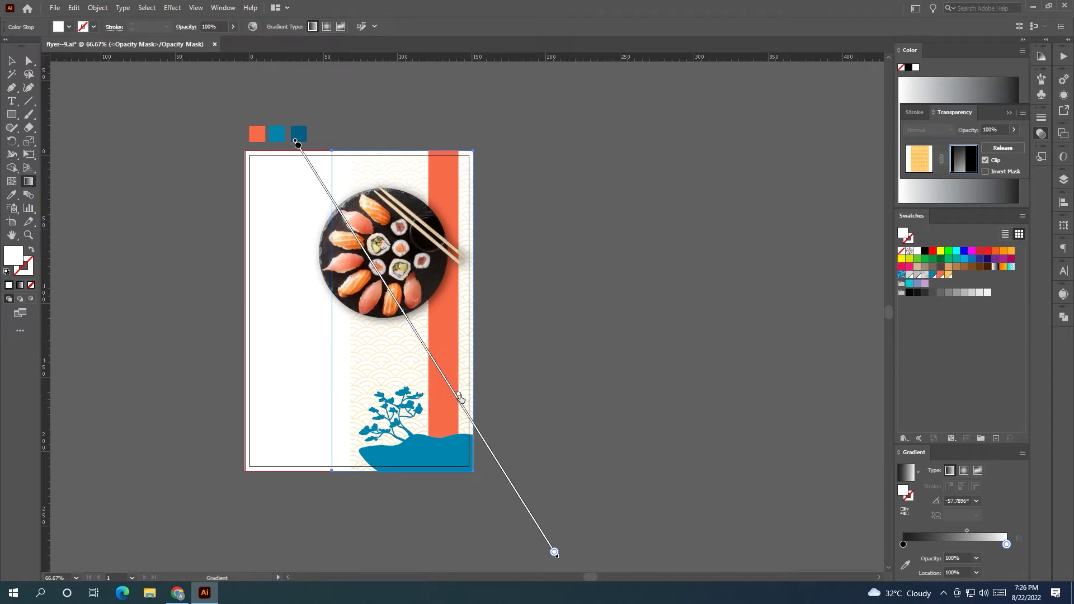
key("v")
left_click(130, 169)
left_click(918, 158)
left_click(763, 226)
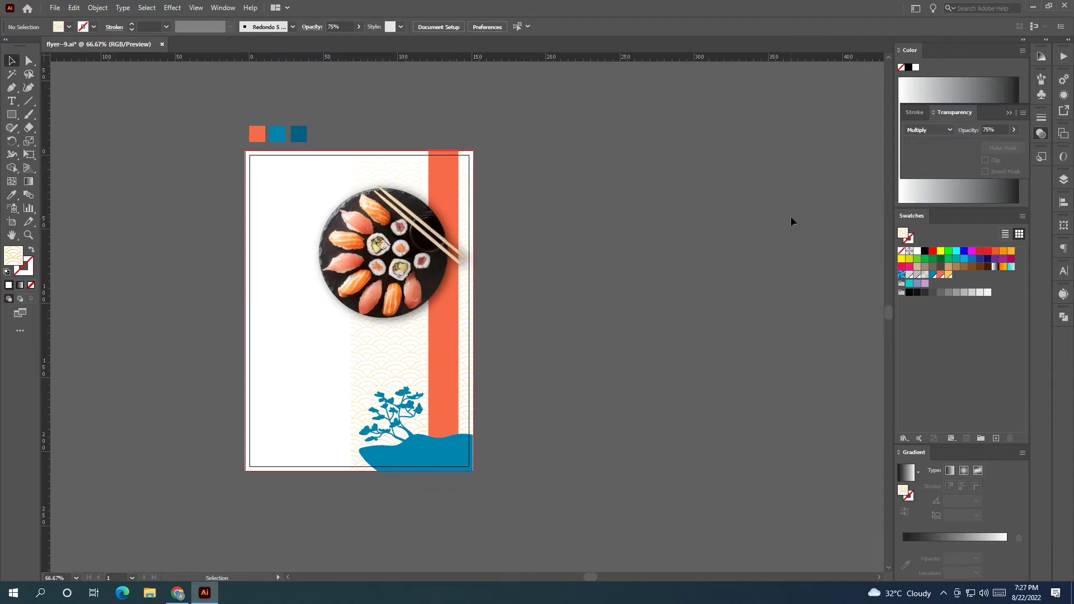
- Move the SPECIAL MENU text column nearer the flyer
left_click_drag(576, 228, 722, 251)
scroll(566, 276, "left", 4)
scroll(353, 377, "left", 2)
scroll(391, 372, "down", 1)
scroll(88, 186, "left", 1)
left_click_drag(89, 186, 170, 233)
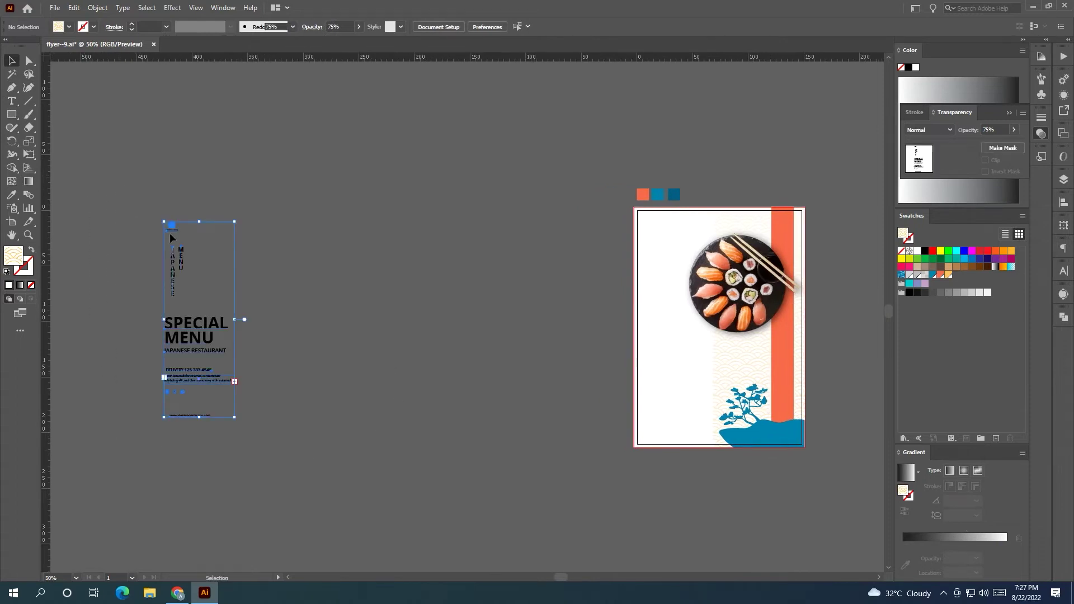
mouse_move(176, 290)
left_mouse_down()
mouse_move(521, 291)
mouse_move(243, 312)
left_mouse_up()
left_click(459, 302)
scroll(471, 307, "up", 1, "alt")
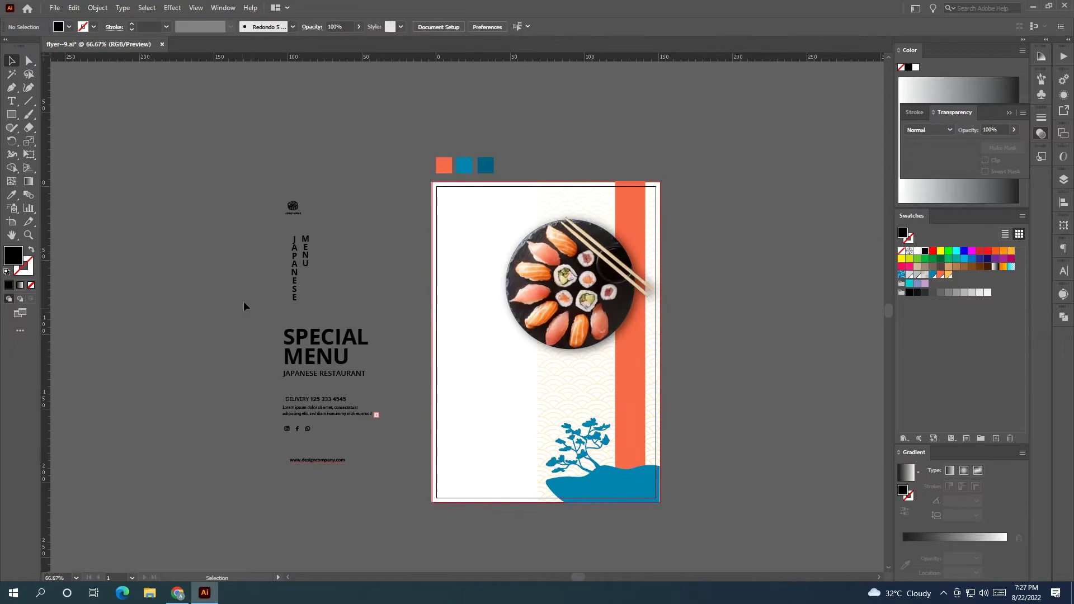
- Drag the logo by itself onto the flyer's top-left corner
left_click(312, 213)
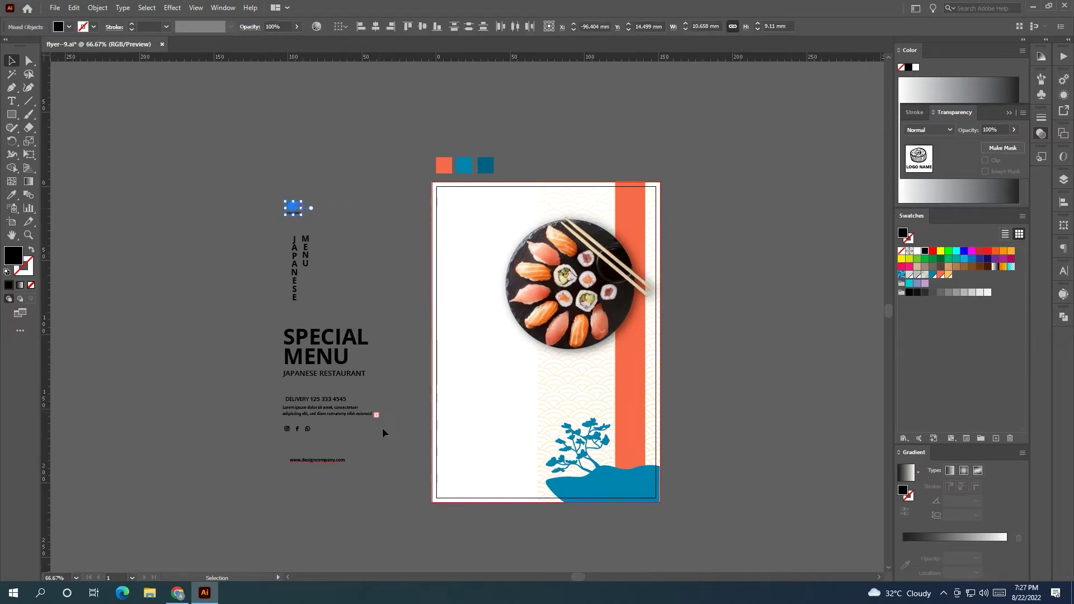
left_click_drag(367, 490, 516, 501)
key("ctrl+z")
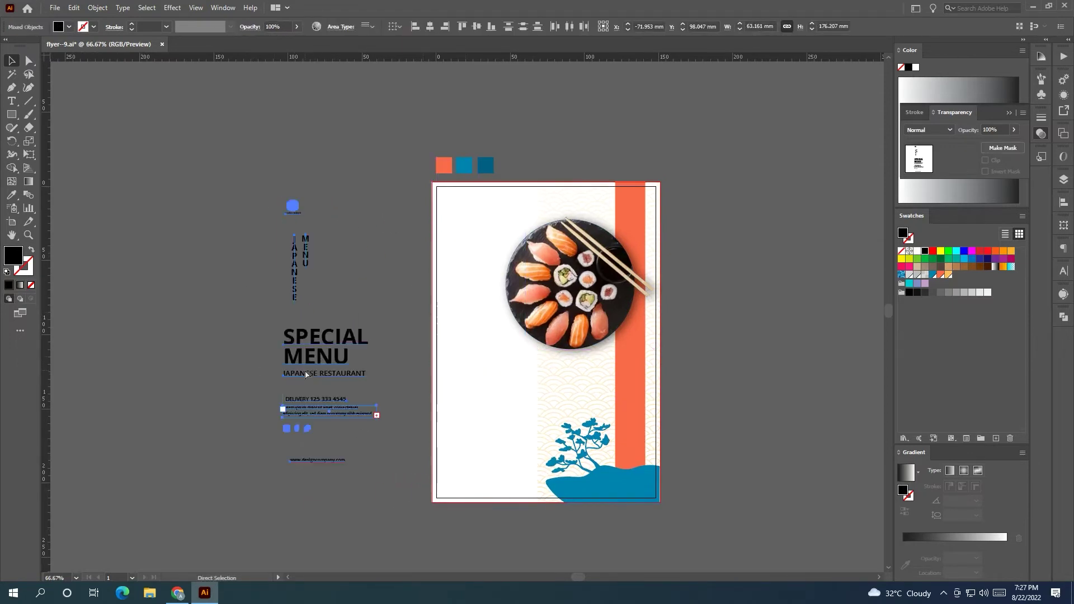
left_click(274, 182)
left_click_drag(292, 207, 457, 207)
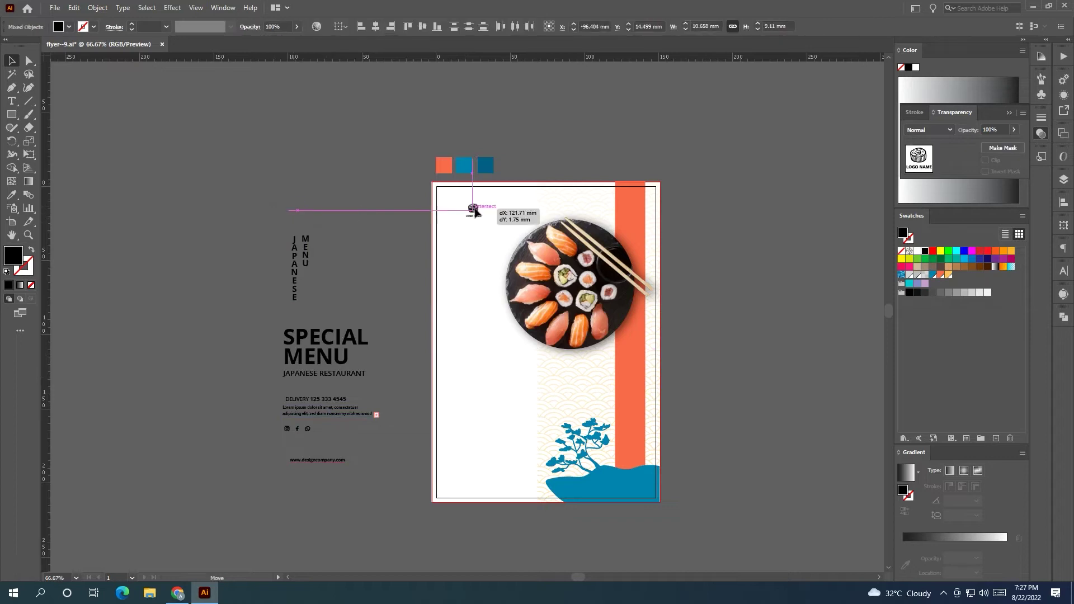
left_click_drag(366, 214, 296, 216)
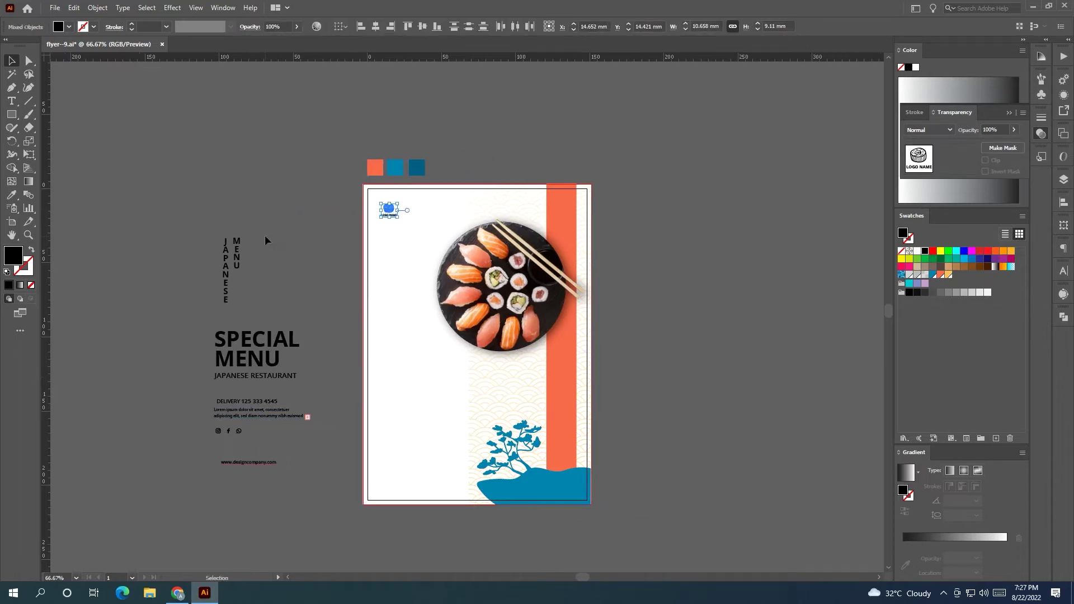
- Colour the logo with the blue palette swatch using the Eyedropper
left_click(11, 195)
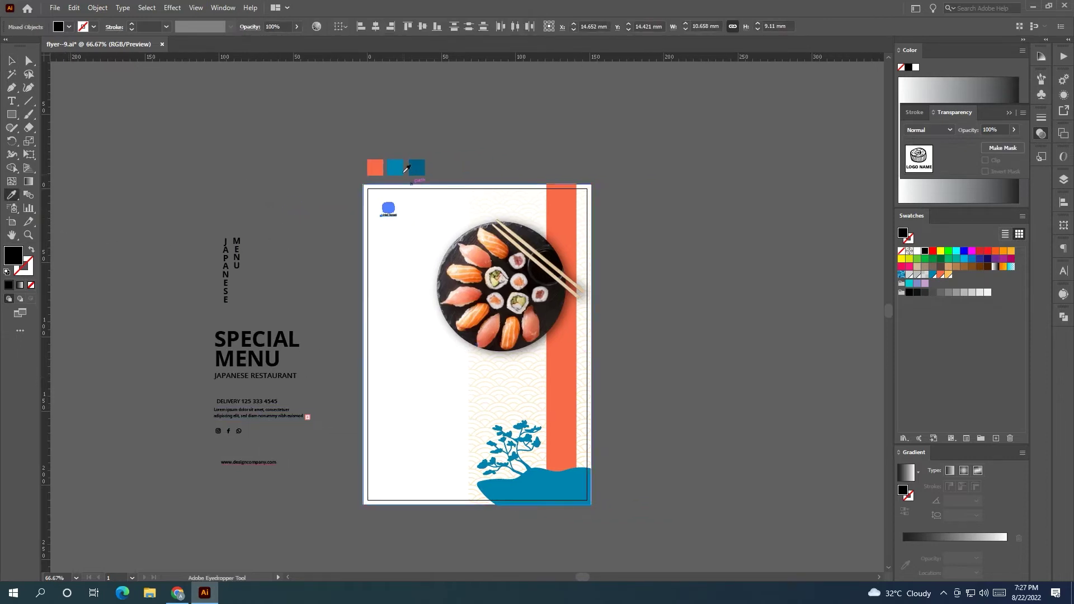
left_click(395, 167)
key("ctrl+z")
key("v")
left_click(220, 157)
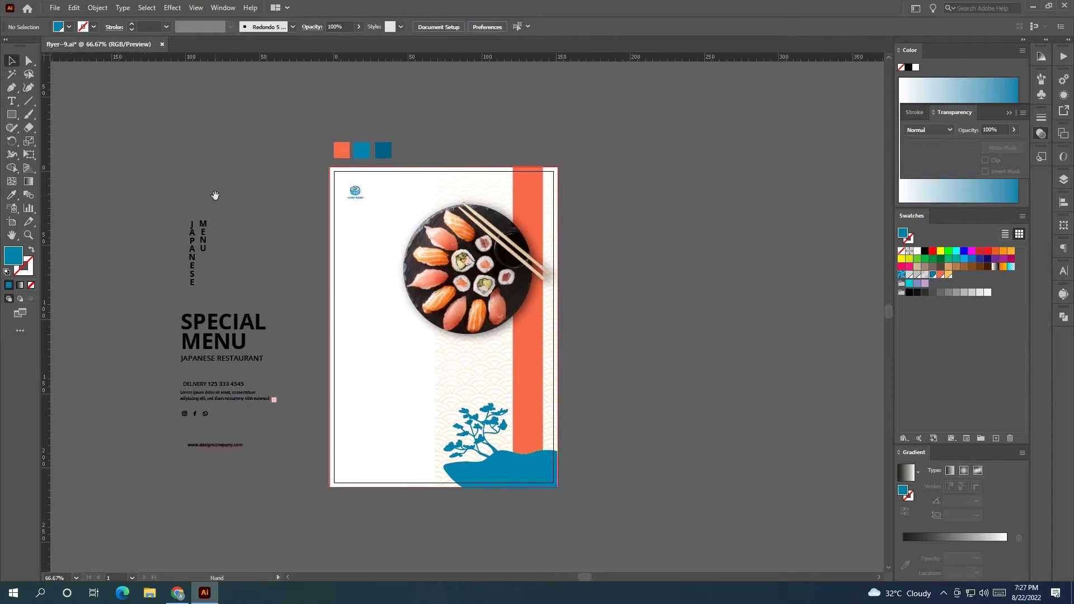
- Fine-tune the logo's position in the page's top-left corner
left_click(357, 197)
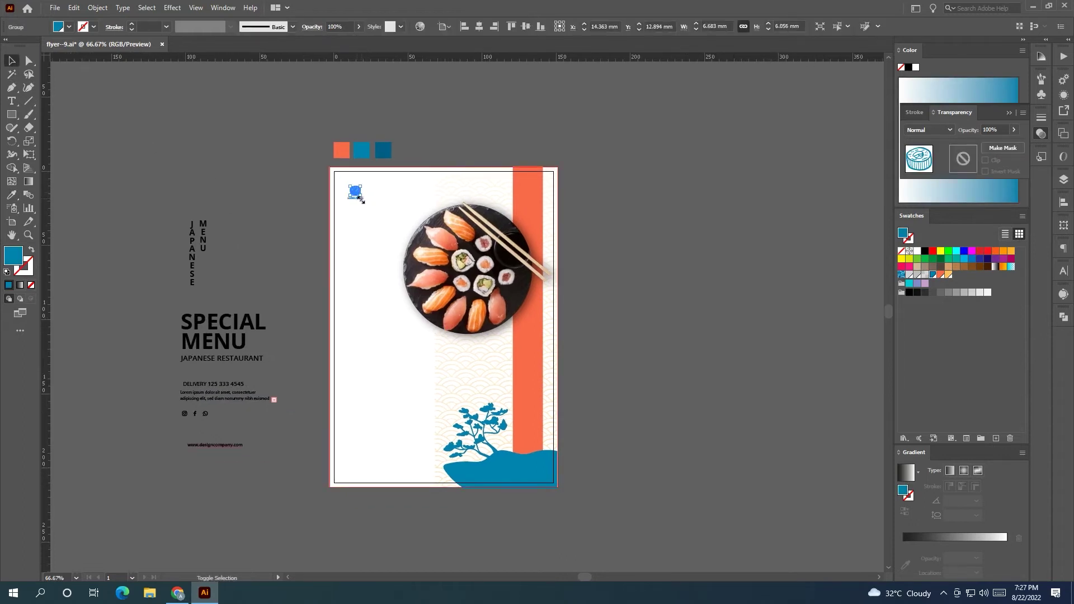
scroll(358, 199, "up", 2)
left_click(358, 203)
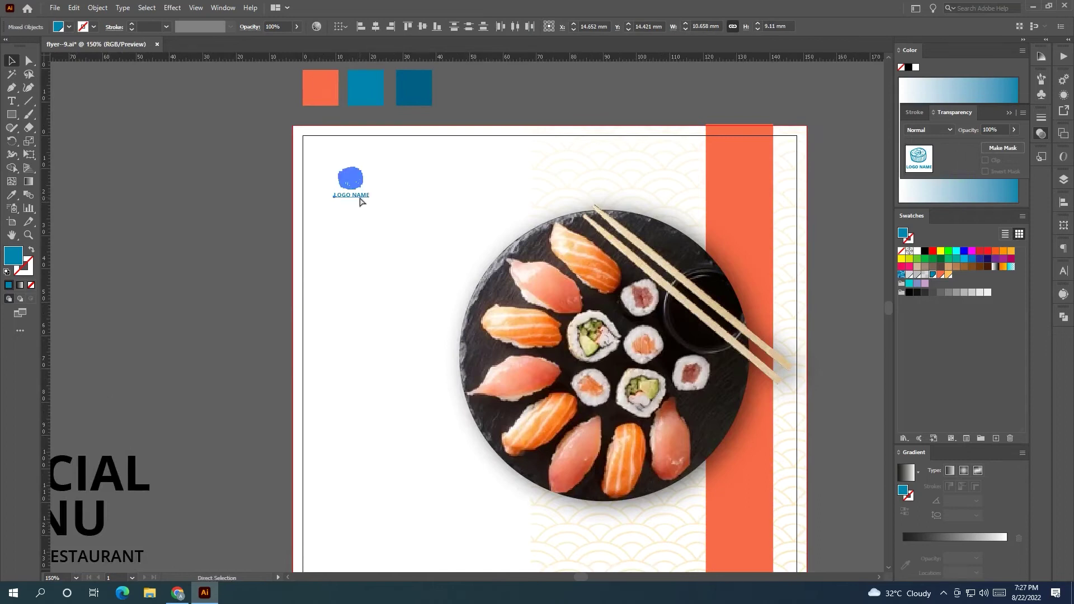
scroll(257, 180, "down", 2)
left_click_drag(327, 191, 327, 187)
left_click(184, 186)
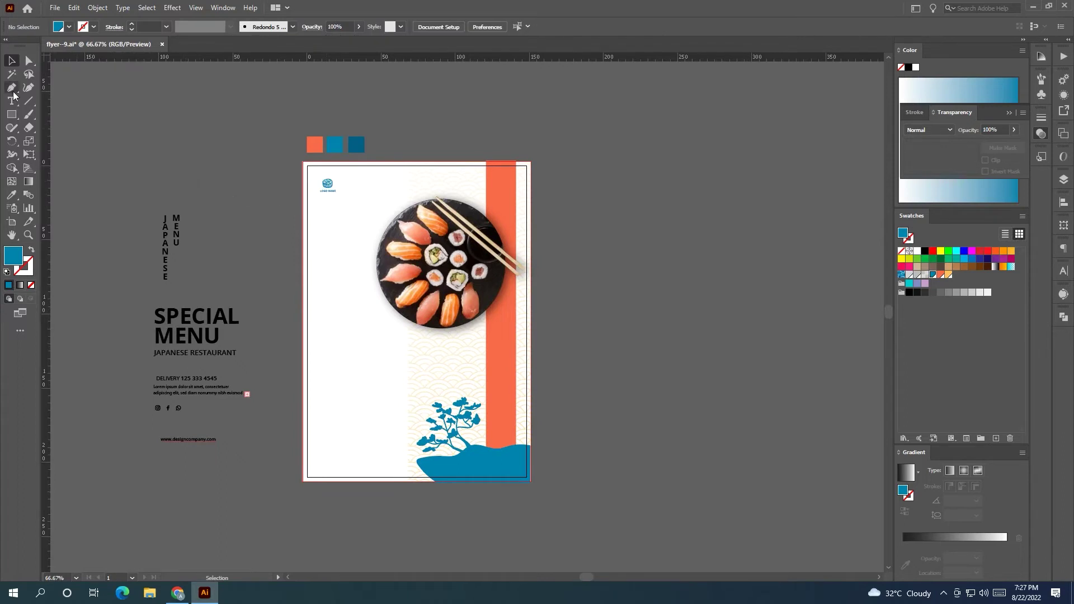
- Add a left-margin vertical guide and align JAPANESE MENU to it below the logo
left_click_drag(258, 237, 318, 202)
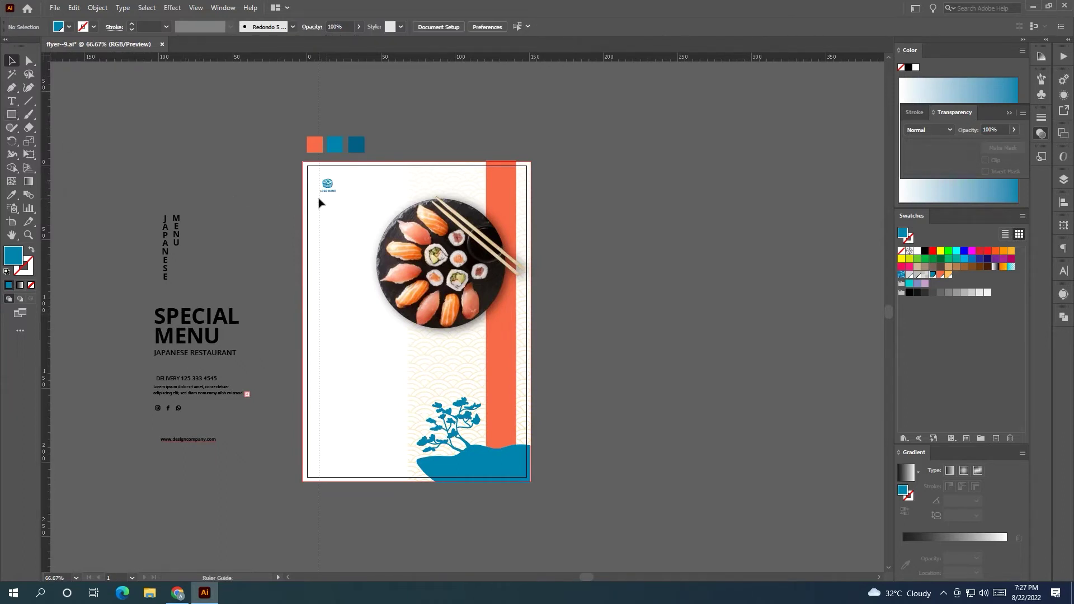
scroll(207, 223, "right", 1)
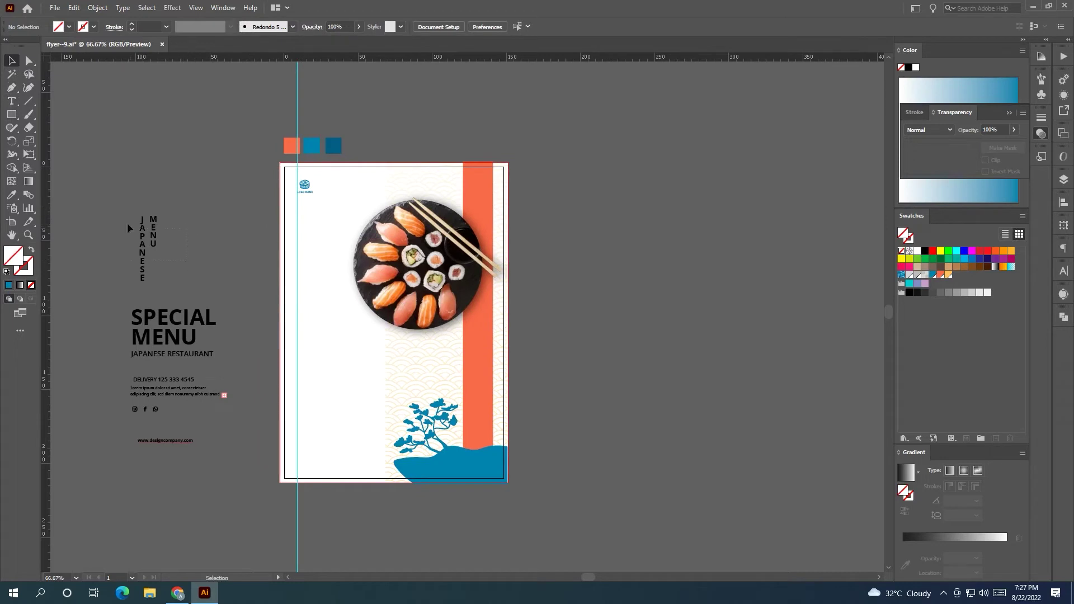
left_click(153, 231)
left_click_drag(154, 231, 312, 224)
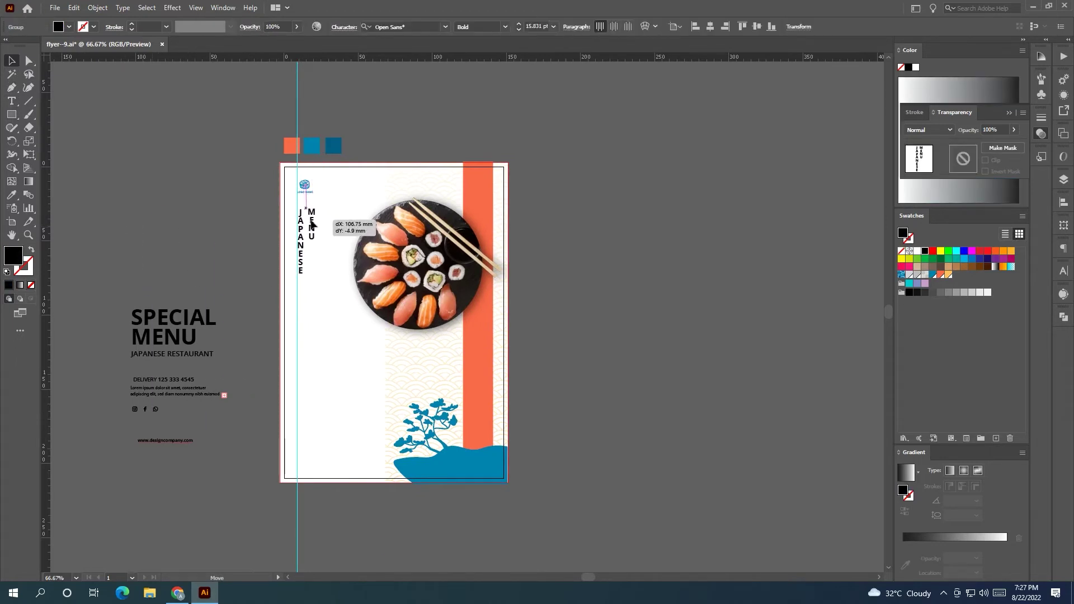
left_click_drag(312, 224, 318, 224)
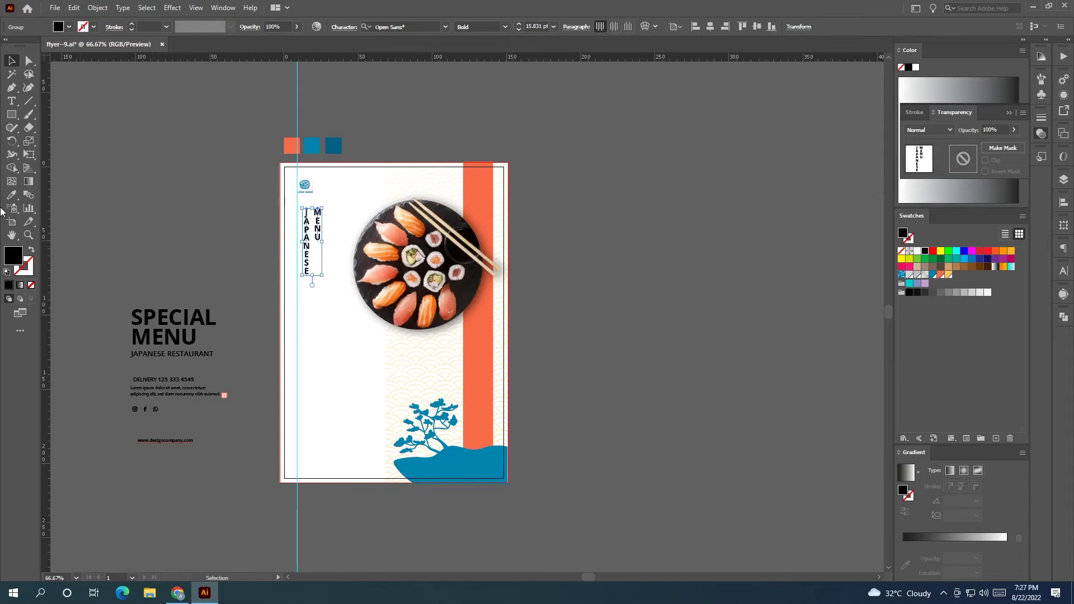
- Colour the JAPANESE MENU text with the orange palette swatch
left_click(12, 195)
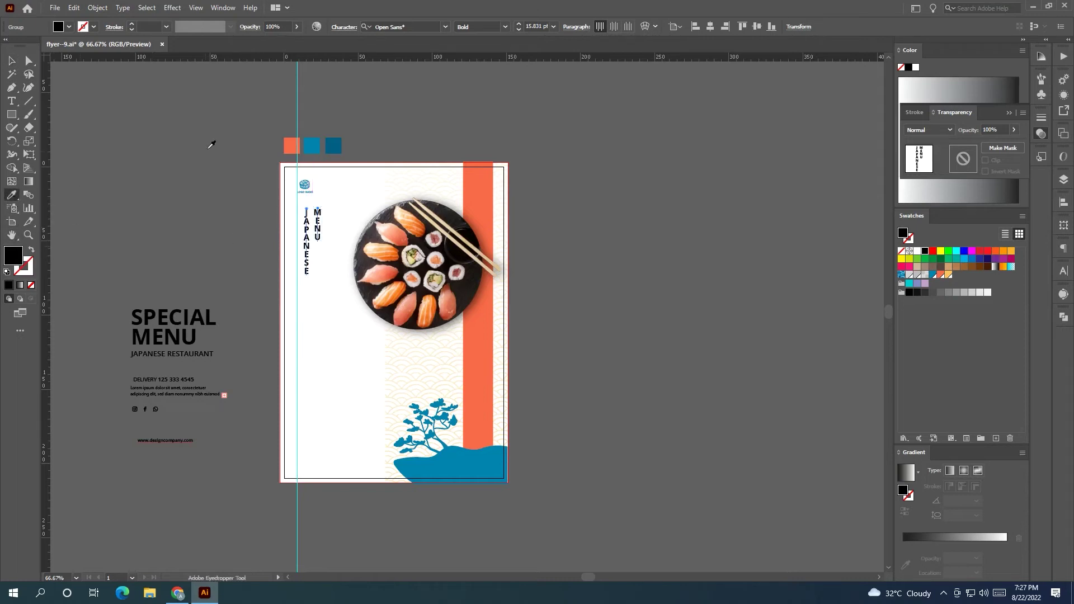
left_click(291, 142)
key("v")
left_click(144, 121)
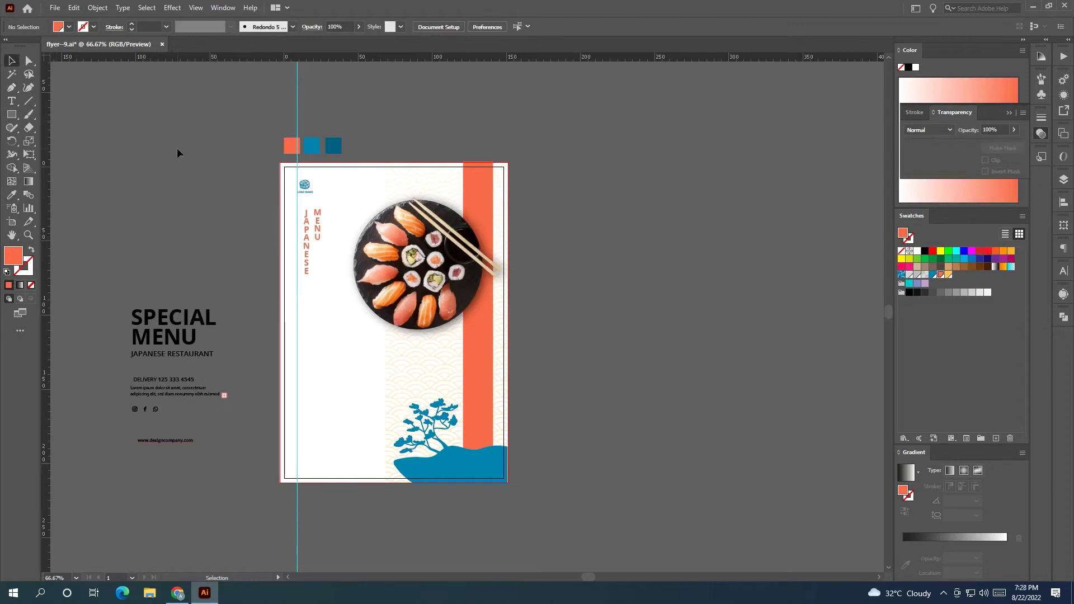
- Draw a rectangle over the text as a 3 pt orange outline
left_click(11, 115)
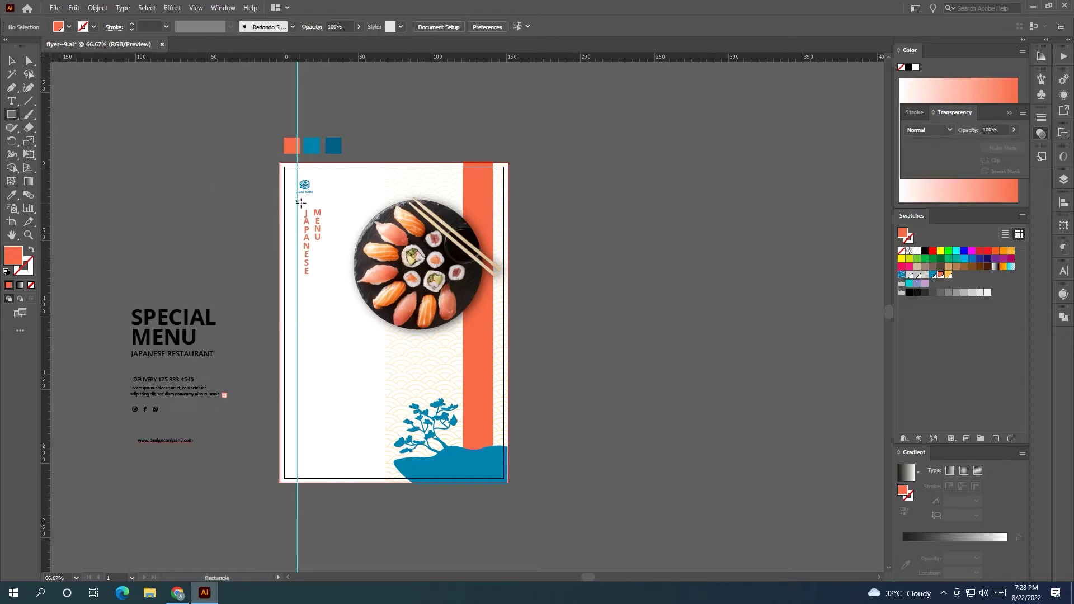
left_click_drag(297, 202, 334, 290)
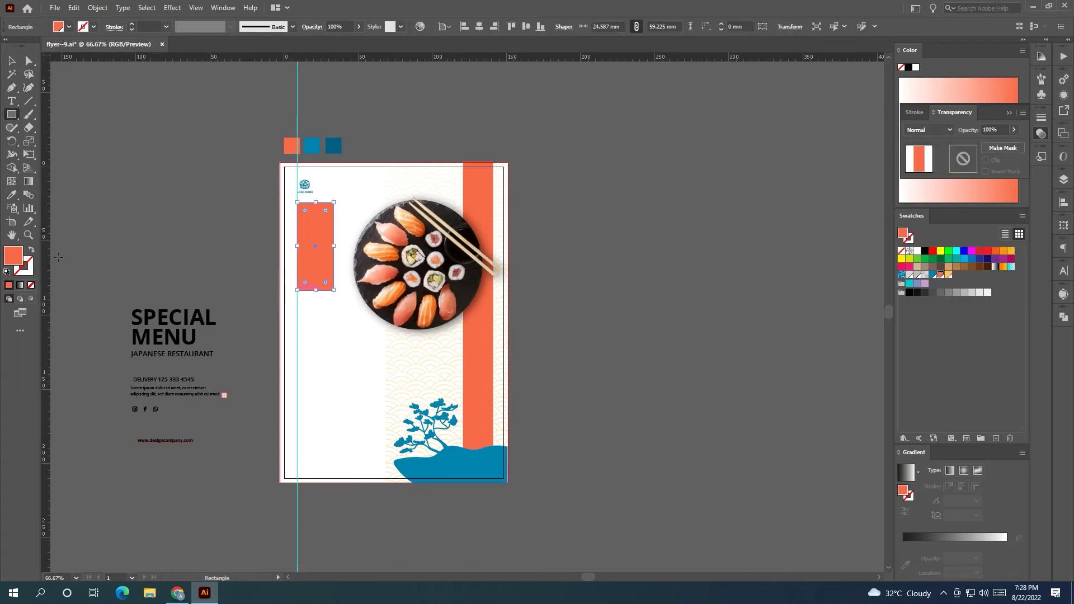
left_click(32, 252)
left_click(134, 25)
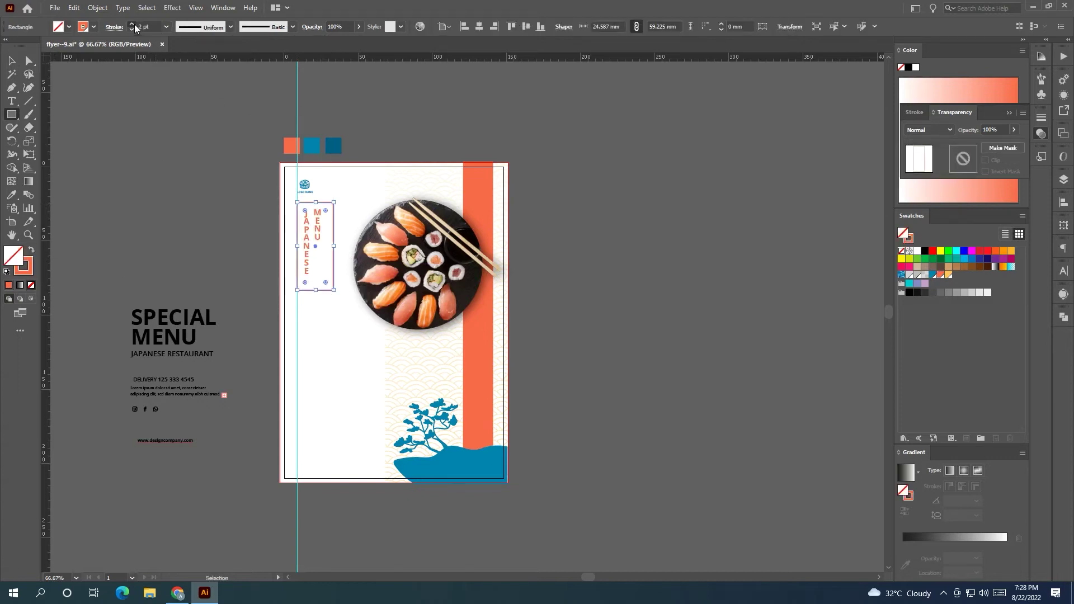
left_click(10, 61)
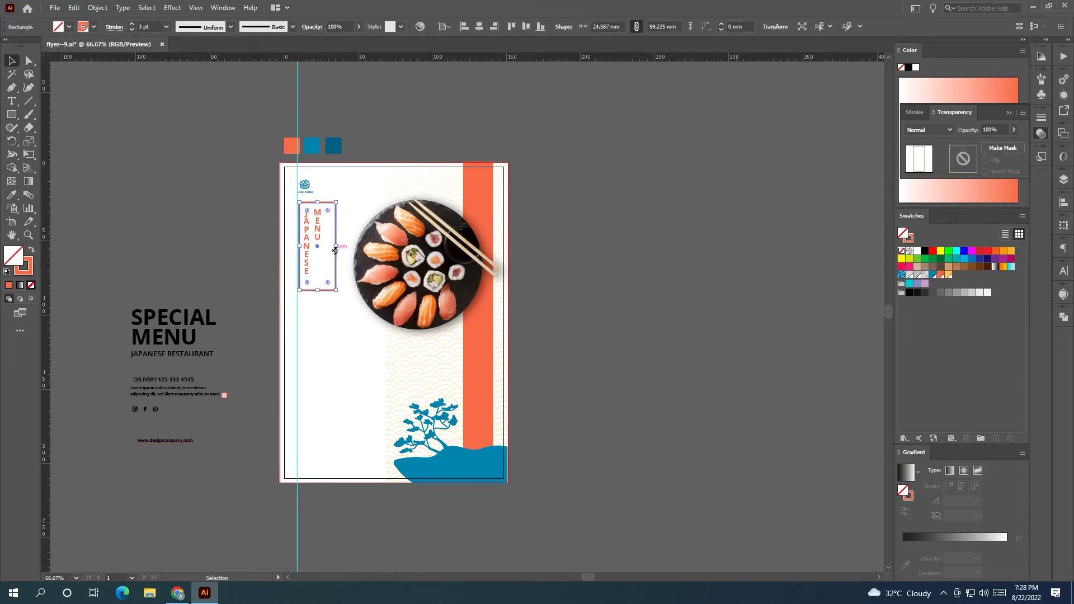
- Resize the frame to 18.952 mm wide and 52.77 mm tall
scroll(335, 257, "up", 1)
scroll(335, 258, "up", 2)
left_click_drag(332, 235, 316, 235)
left_click_drag(285, 334, 283, 319)
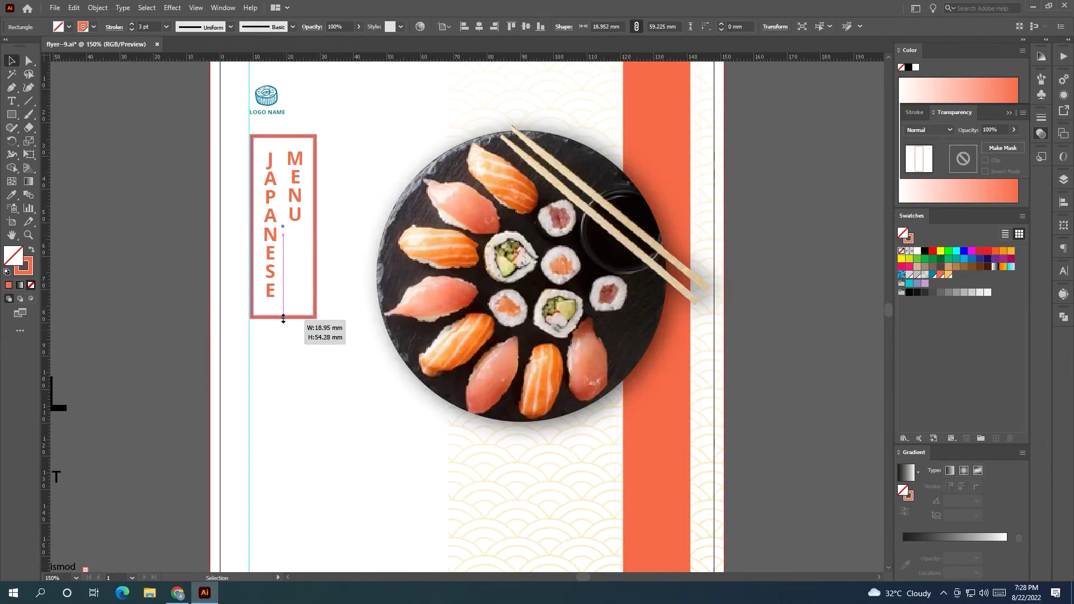
left_click_drag(284, 320, 284, 313)
left_click_drag(283, 136, 284, 136)
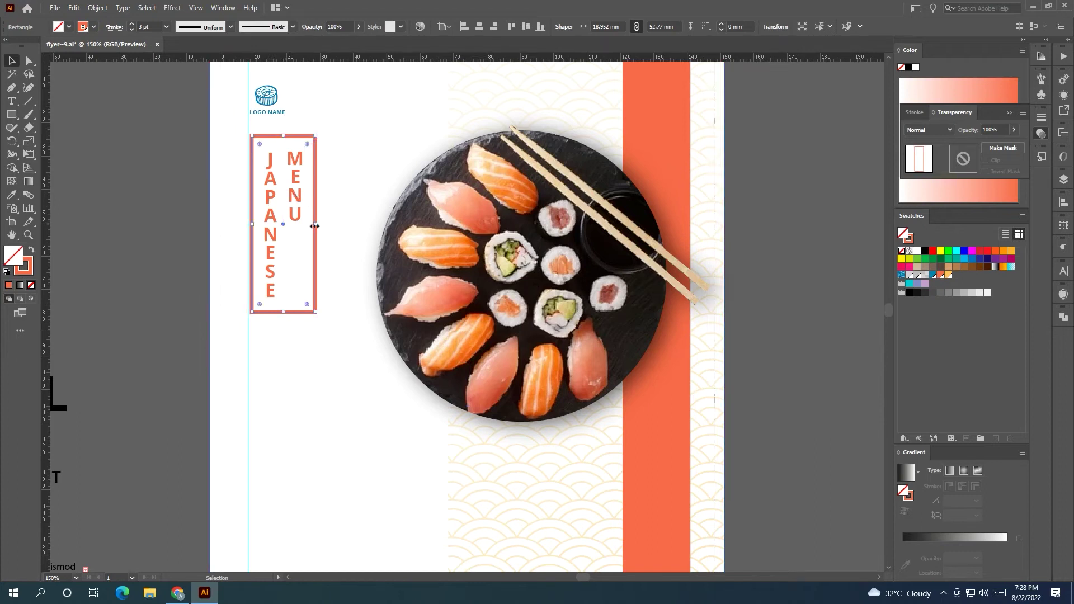
- Select the frame together with the JAPANESE MENU text, then view the whole flyer
key("ctrl+shift+a")
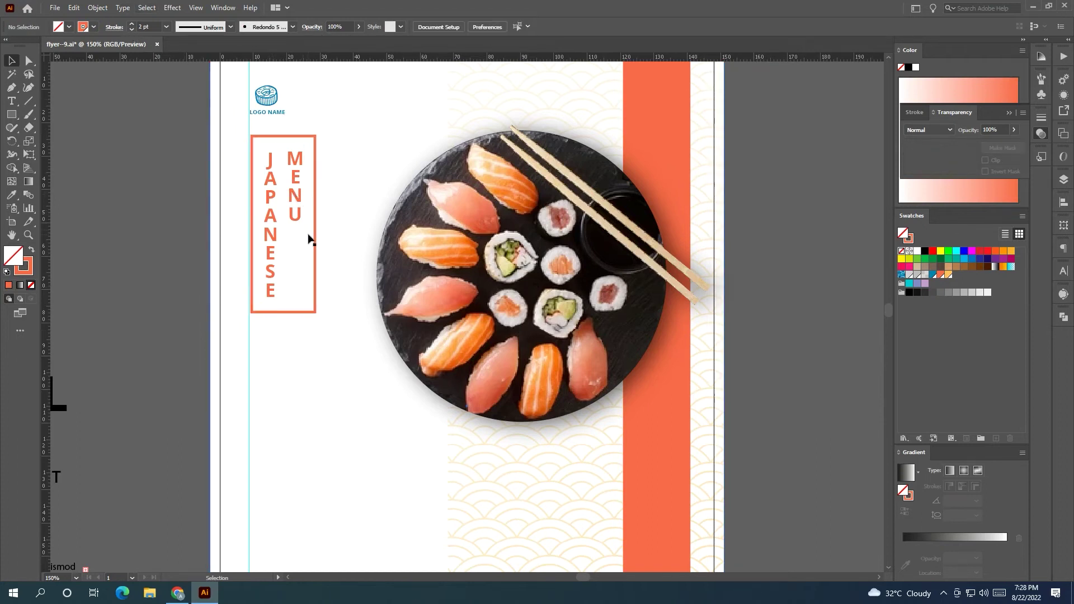
left_click(314, 239)
left_click(295, 224, "shift")
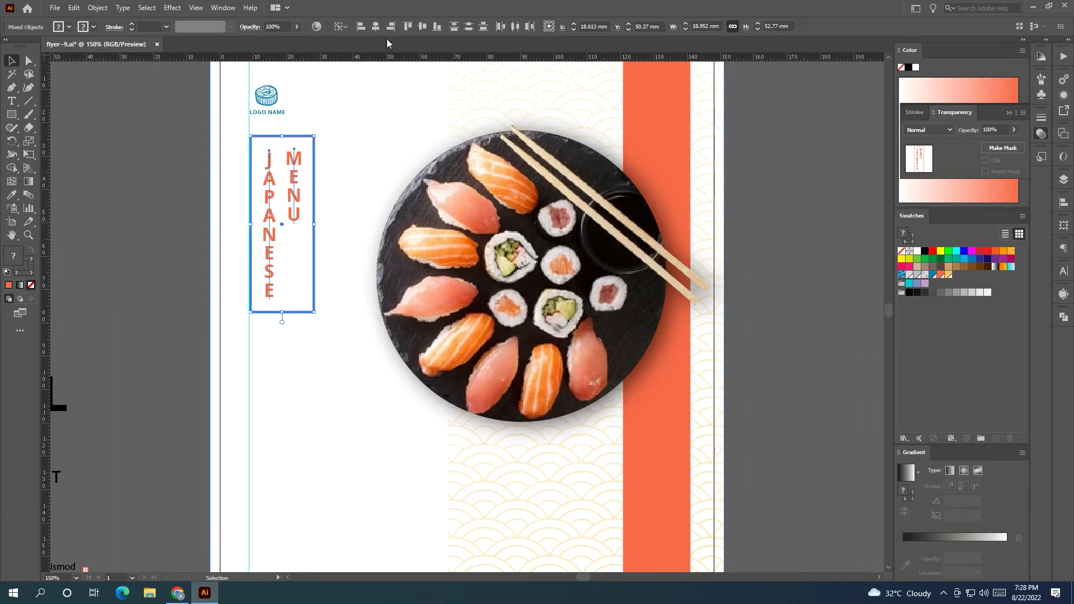
left_click(122, 219)
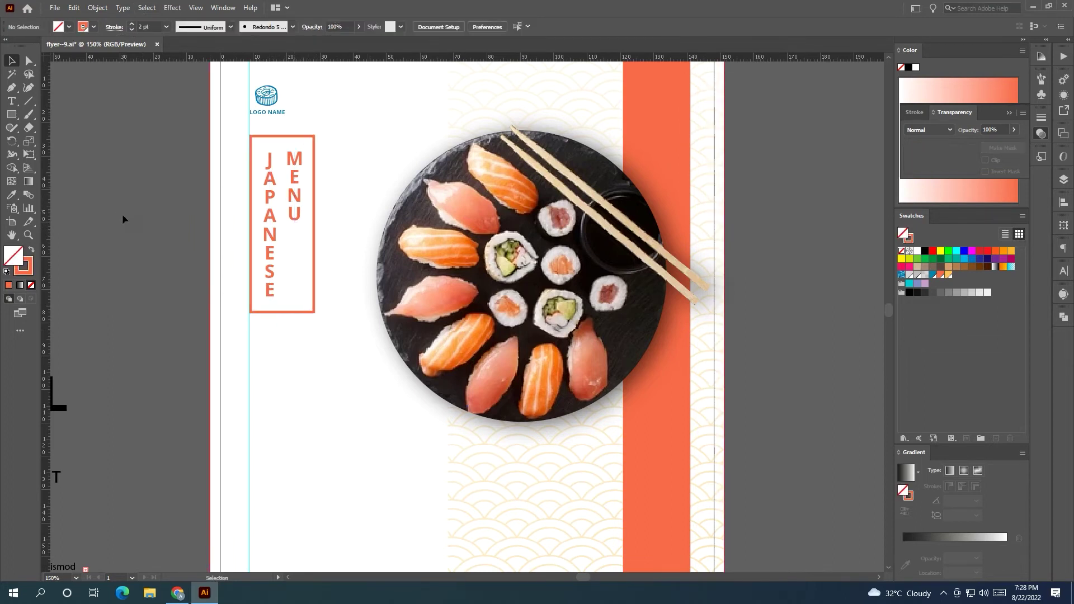
scroll(133, 214, "down", 1)
mouse_move(133, 214)
left_mouse_down()
mouse_move(213, 214)
mouse_move(203, 246)
left_mouse_up()
scroll(209, 247, "down", 1)
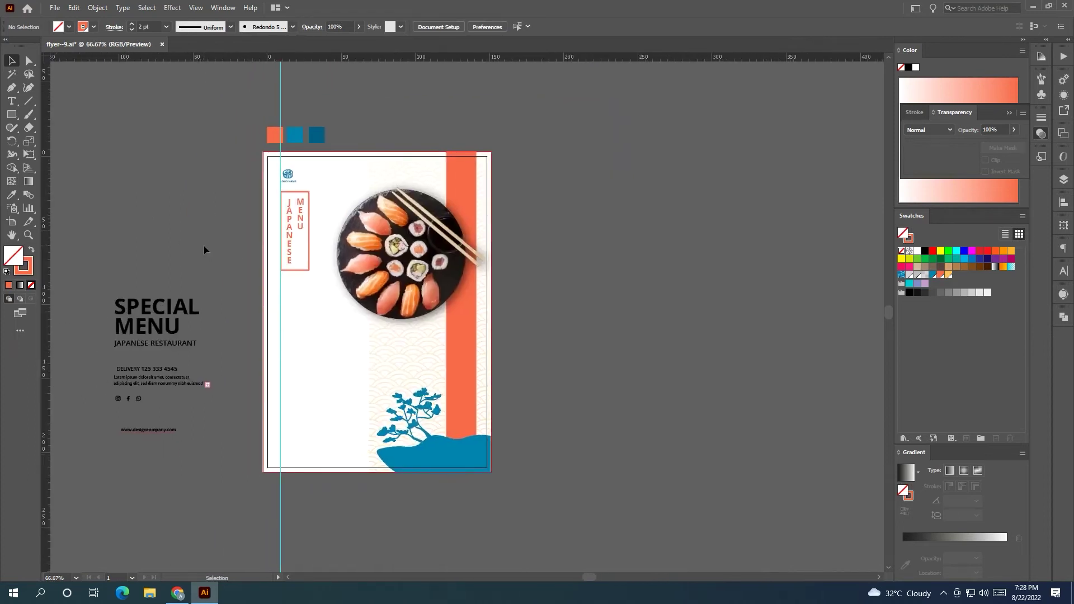
- Move the SPECIAL MENU heading onto the flyer and scale it down slightly
left_click(311, 243)
left_click(180, 138)
left_click_drag(187, 155, 179, 158)
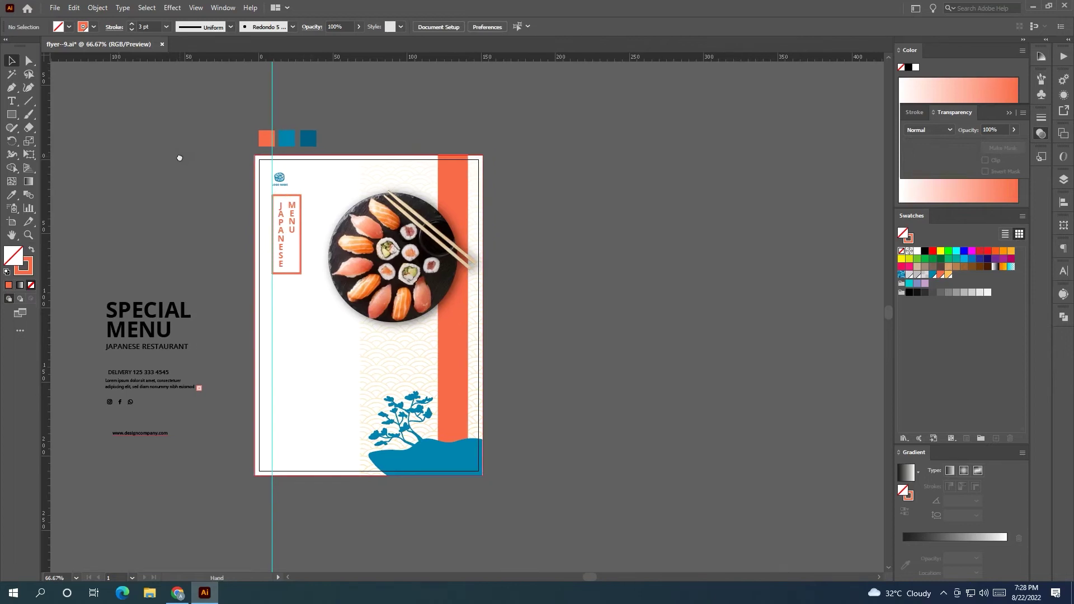
left_click_drag(164, 266, 181, 263)
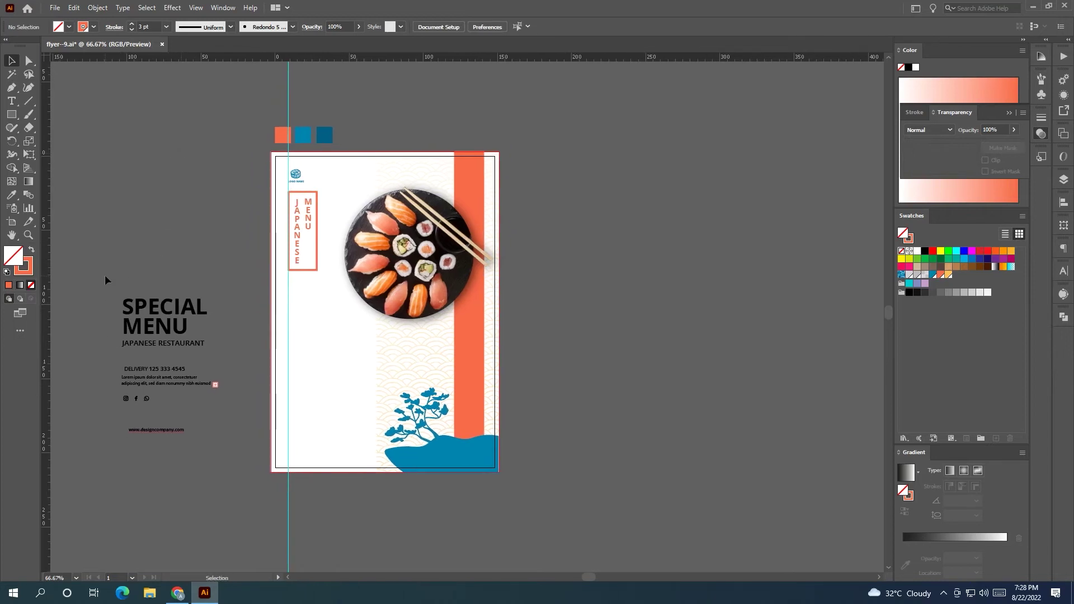
left_click_drag(155, 318, 323, 327)
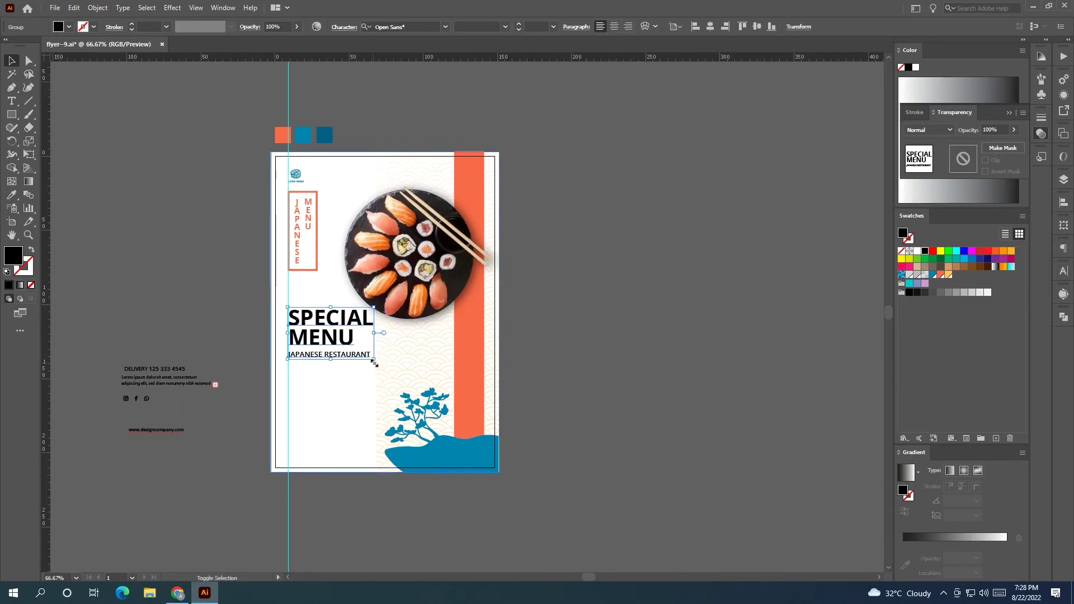
left_click_drag(374, 363, 369, 357)
- Colour the SPECIAL MENU heading with the dark blue swatch
left_click(11, 195)
left_click(325, 135)
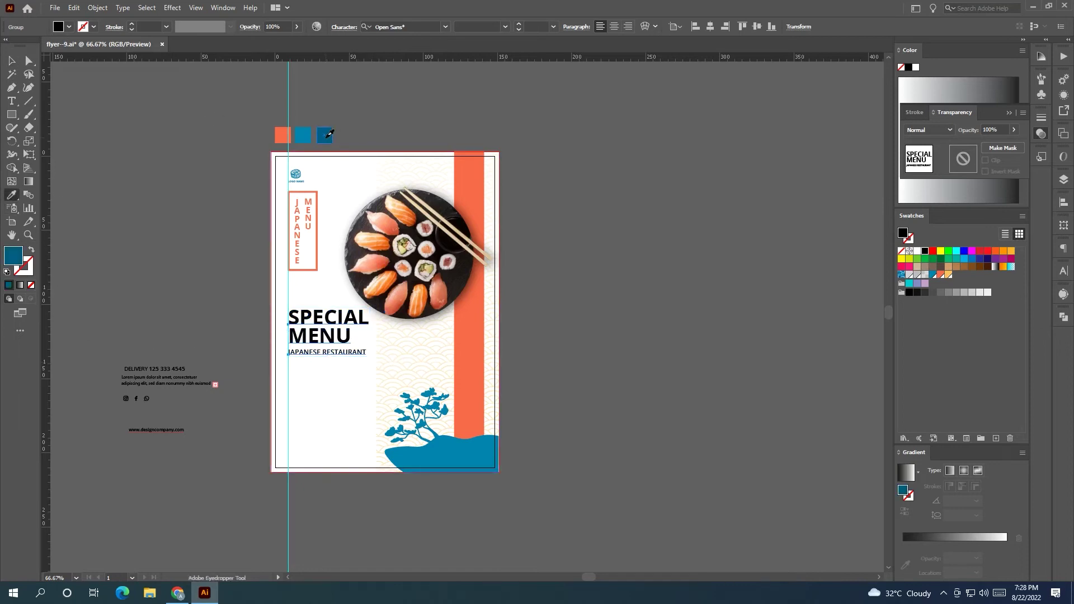
key("v")
left_click(142, 189)
- Move the logo and JAPANESE MENU group lower on the flyer
mouse_move(172, 215)
left_mouse_down()
mouse_move(116, 209)
mouse_move(166, 227)
left_mouse_up()
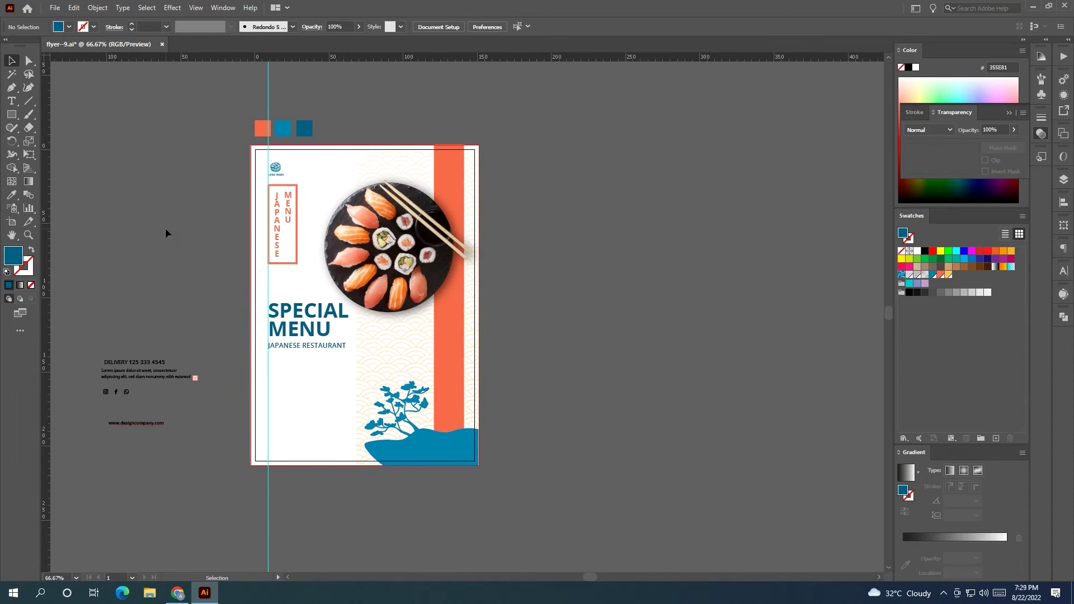
left_click(289, 225)
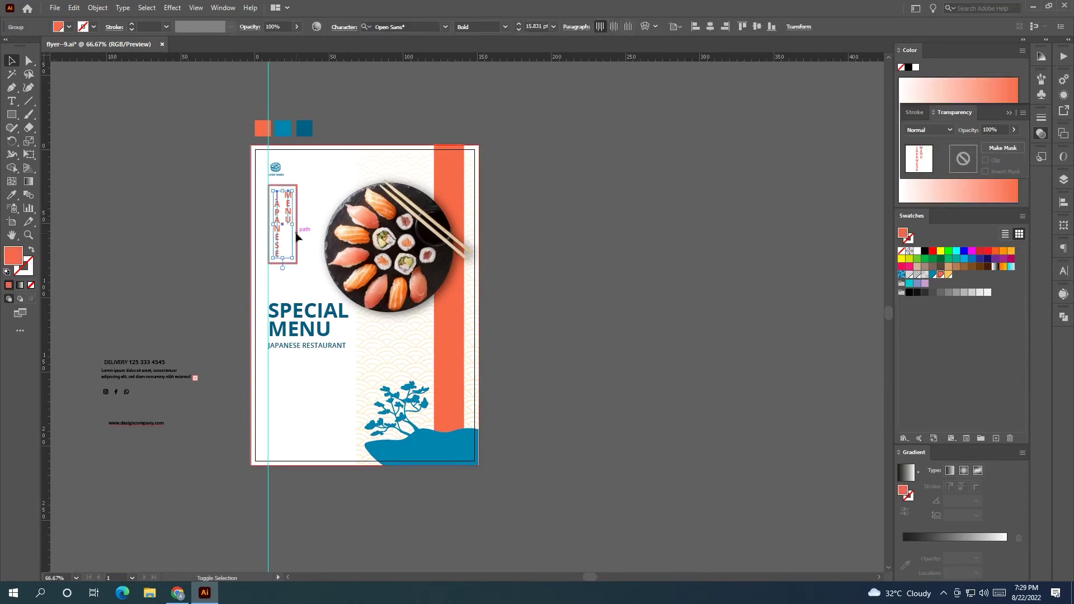
left_click(275, 168, "shift")
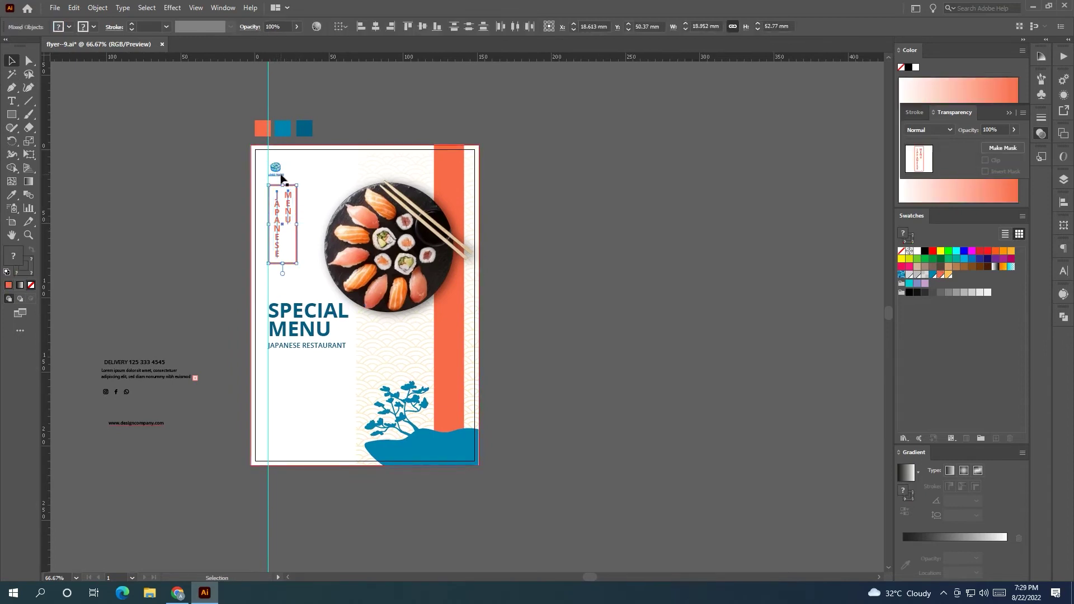
mouse_move(280, 176)
left_mouse_down()
mouse_move(281, 195)
mouse_move(275, 175)
left_mouse_up()
left_click(267, 199)
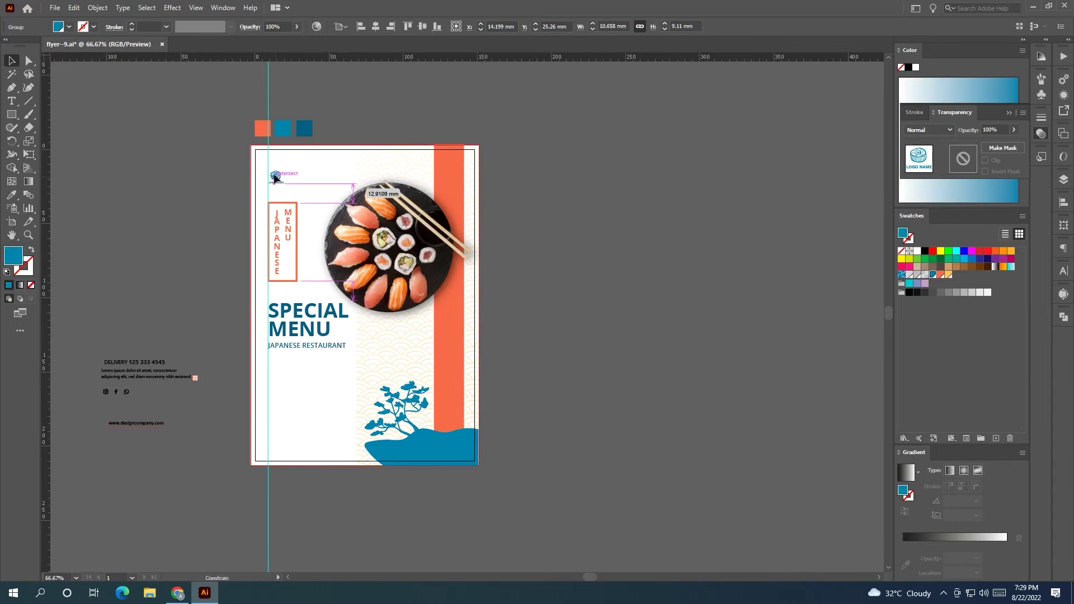
left_click(230, 231)
- Bring the delivery and social-icons block onto the flyer's left side
mouse_move(230, 230)
left_mouse_down()
mouse_move(174, 230)
mouse_move(252, 222)
left_mouse_up()
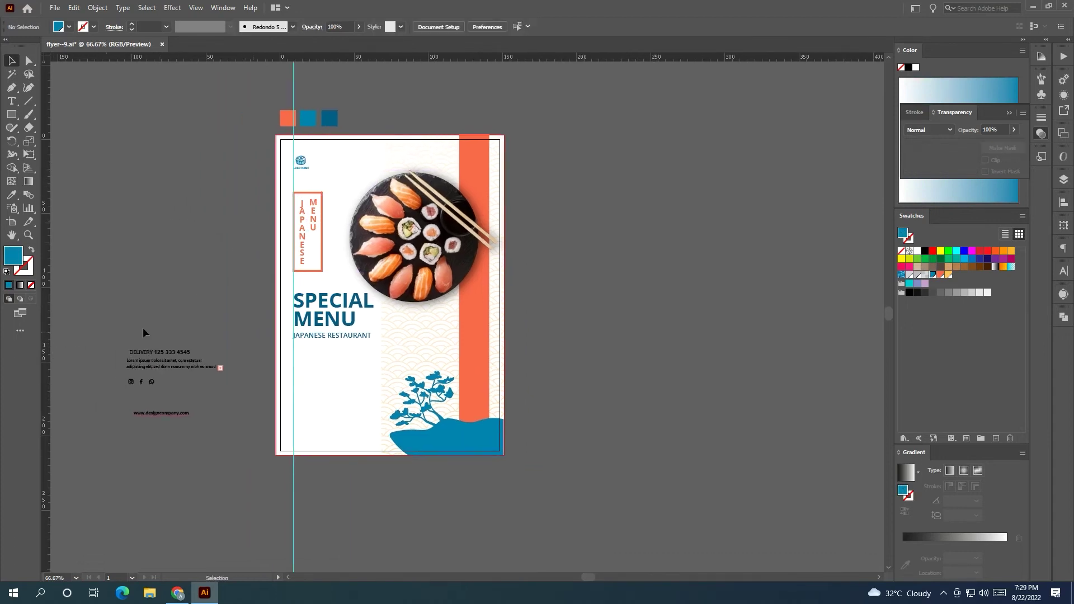
mouse_move(188, 369)
left_mouse_down()
mouse_move(354, 383)
mouse_move(336, 371)
mouse_move(344, 349)
left_mouse_up()
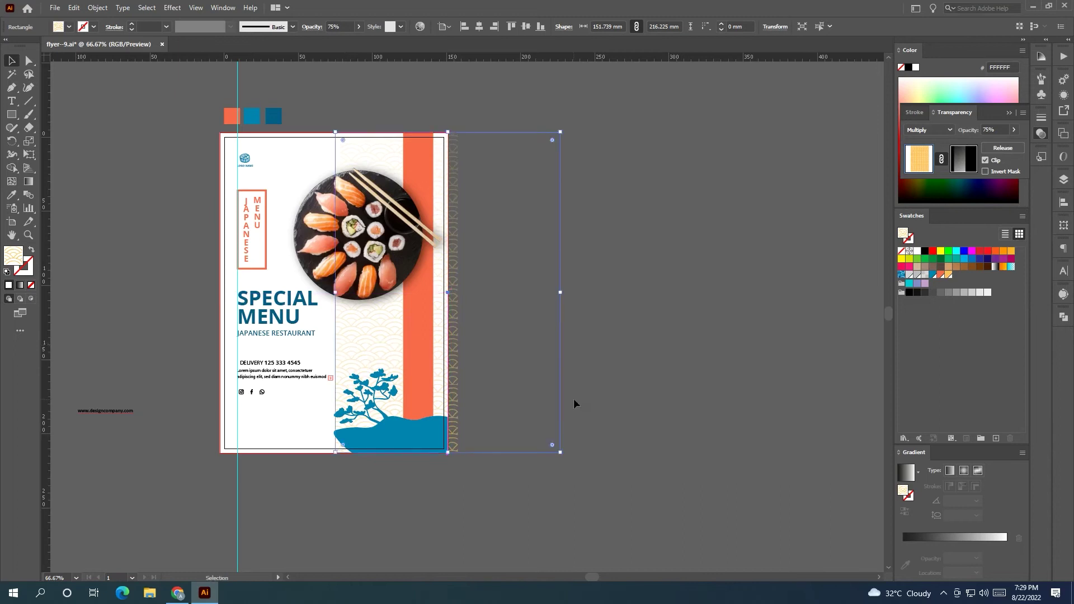
double_click(451, 325)
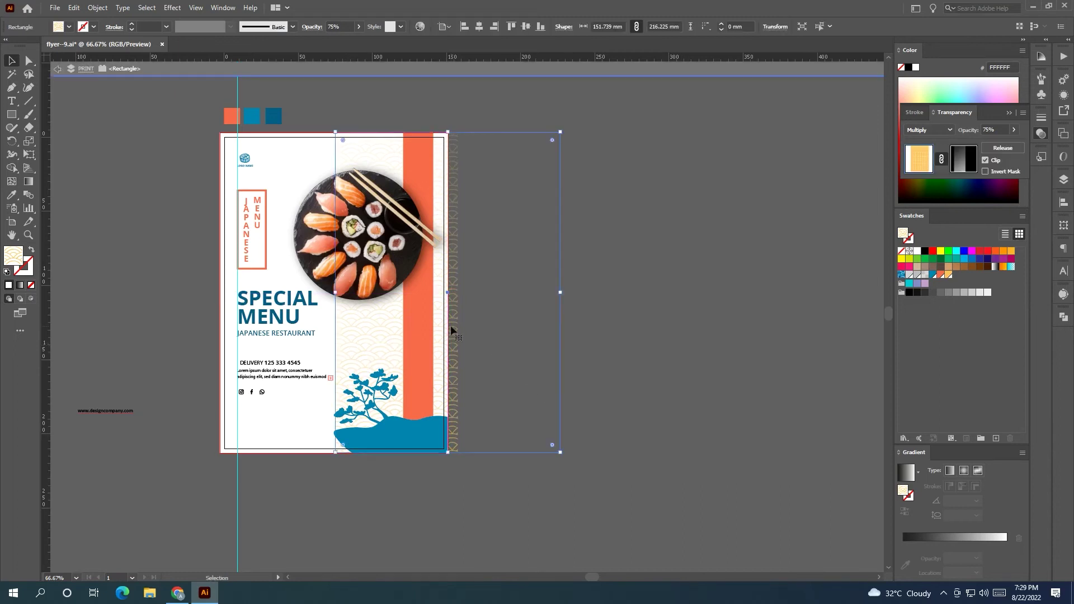
- Edit the wave pattern's opacity mask and select its gradient rectangle
left_click(634, 67)
left_click(964, 158)
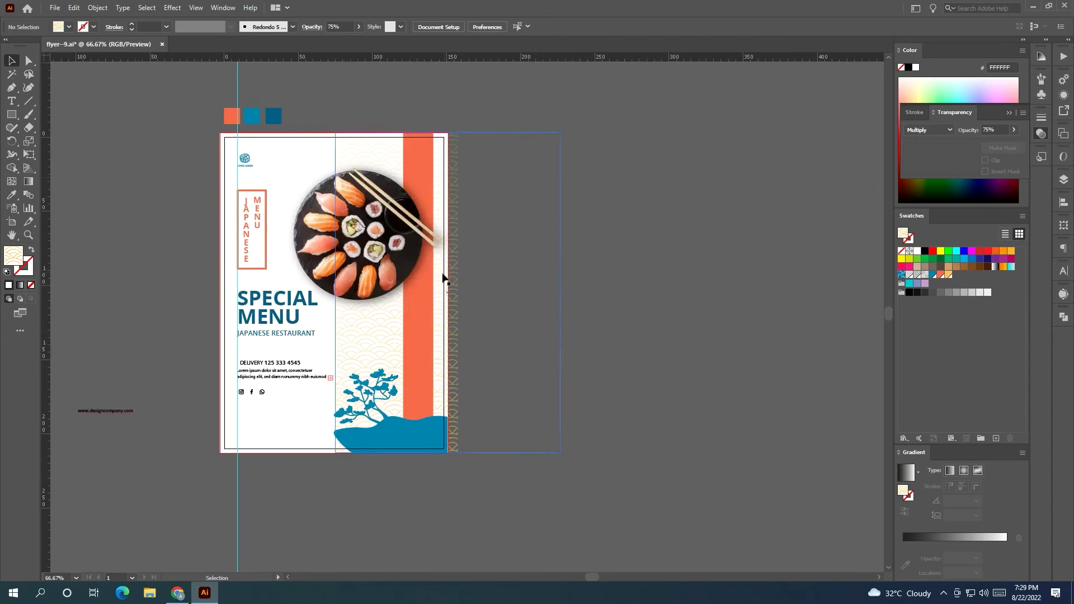
left_click(920, 159)
left_click(964, 159)
left_click(445, 288)
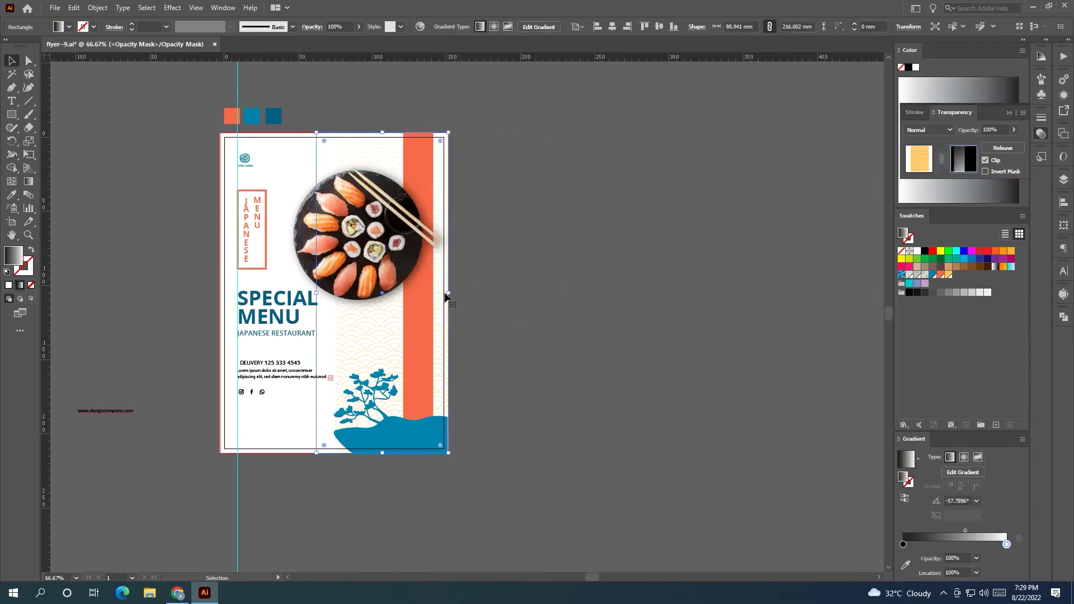
left_click_drag(139, 149, 232, 152)
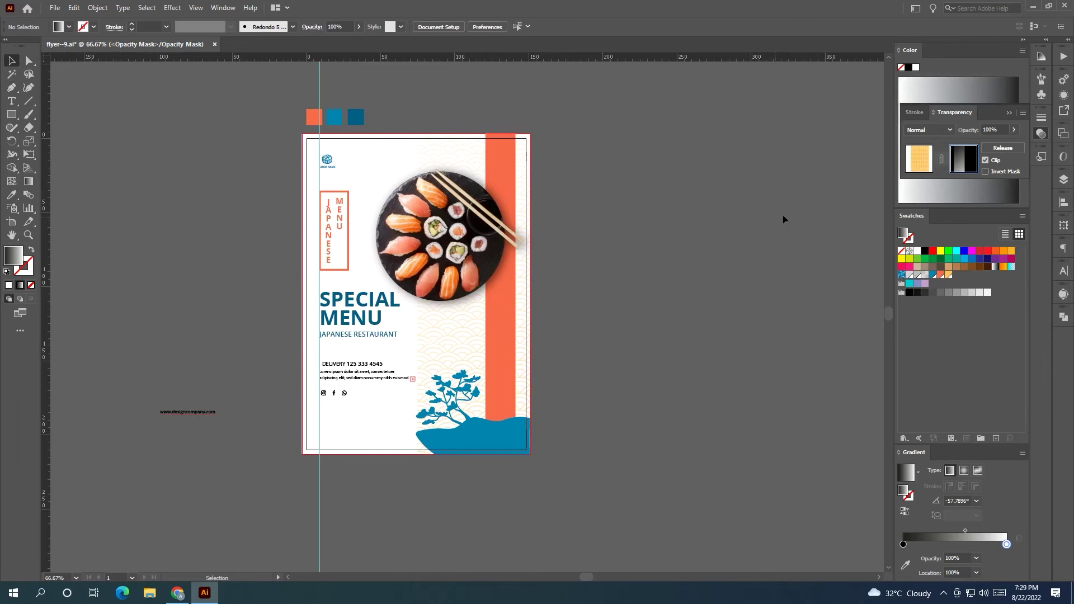
- Exit the opacity mask, zoom in and shift the delivery text group right
left_click(925, 163)
left_click(676, 210)
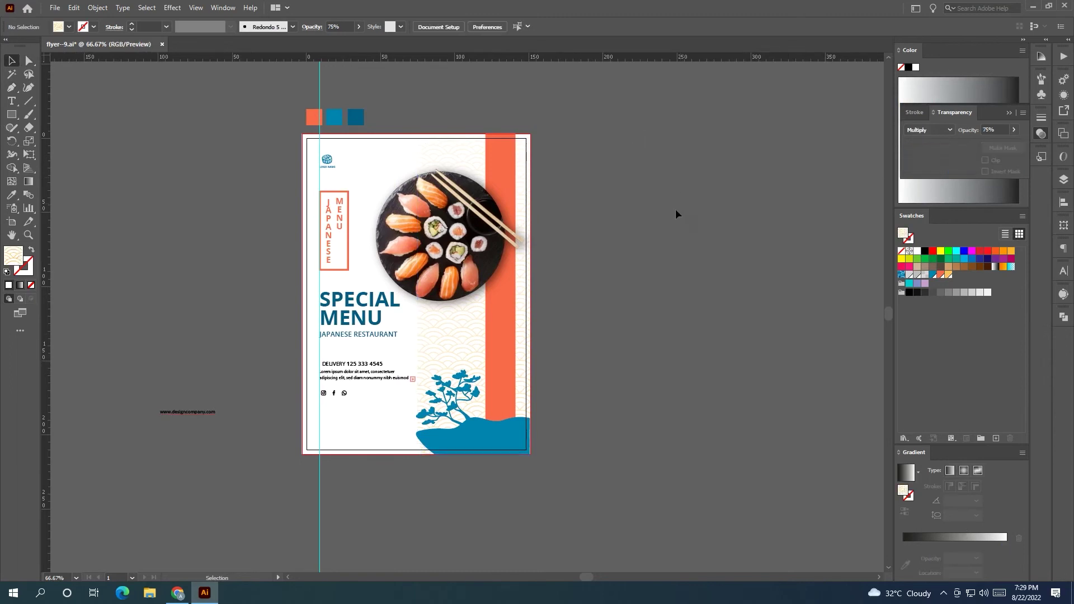
left_click(362, 380)
key("ctrl+equal")
key("ctrl+equal")
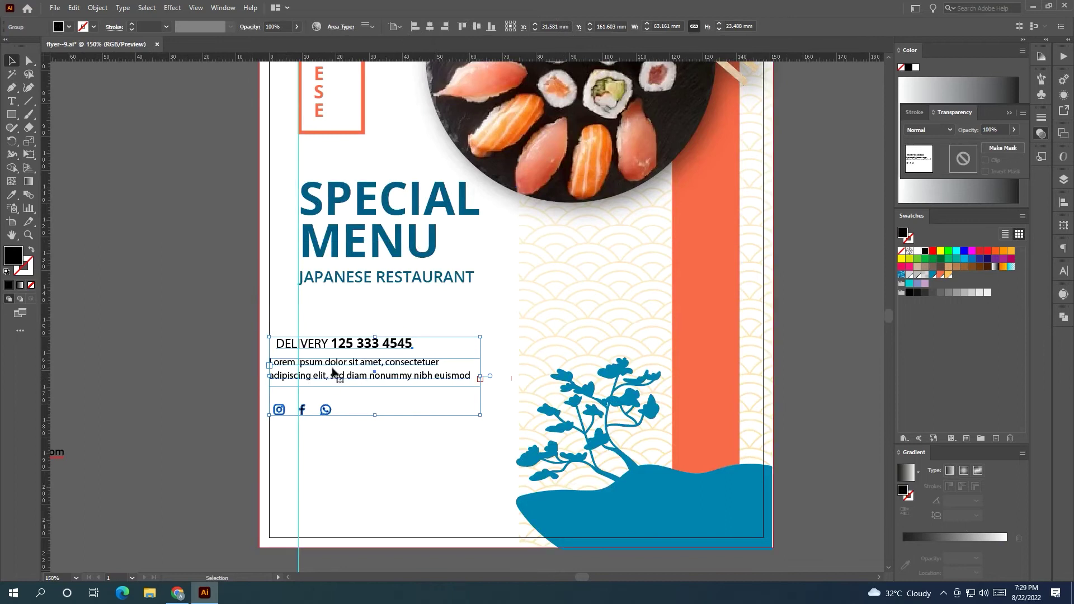
left_click_drag(332, 371, 361, 372)
- Ungroup the delivery block and align the DELIVERY line with the lorem text
right_click(374, 384)
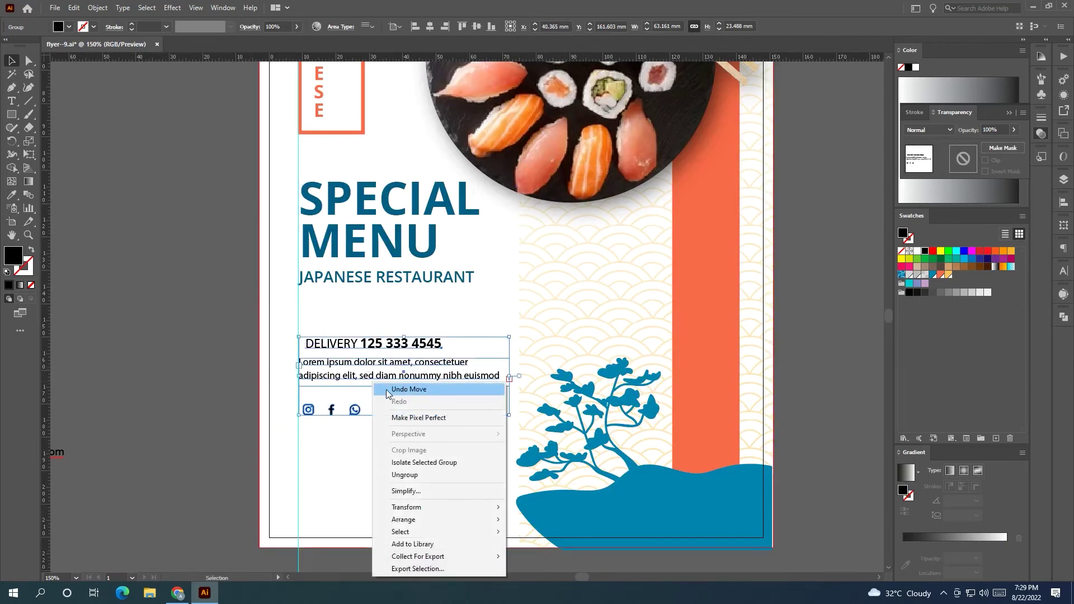
left_click(404, 474)
left_click_drag(372, 346, 365, 346)
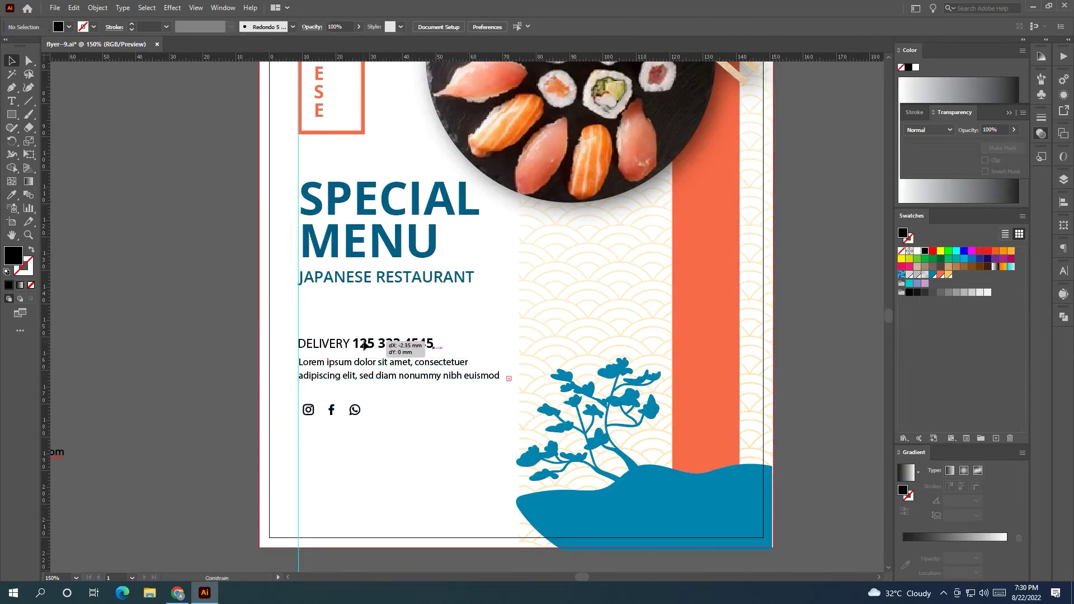
scroll(177, 379, "down", 1)
scroll(184, 372, "down", 1)
left_click_drag(183, 373, 279, 357)
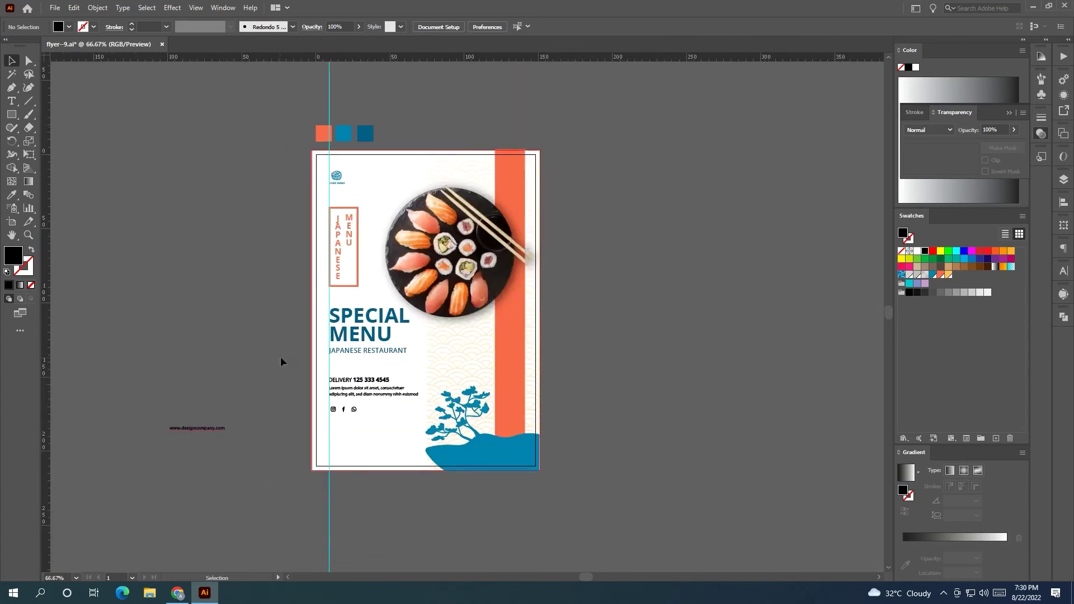
scroll(280, 357, "up", 2)
scroll(202, 340, "down", 1)
scroll(202, 340, "right", 1)
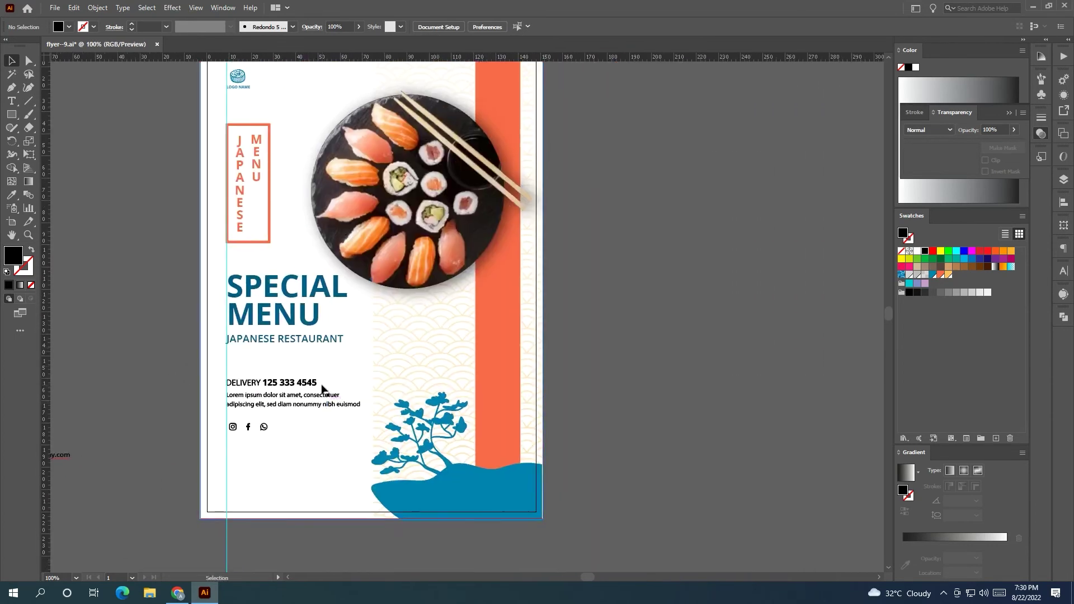
- Recolour the DELIVERY and lorem text with the bonsai island's blue
left_click(323, 392)
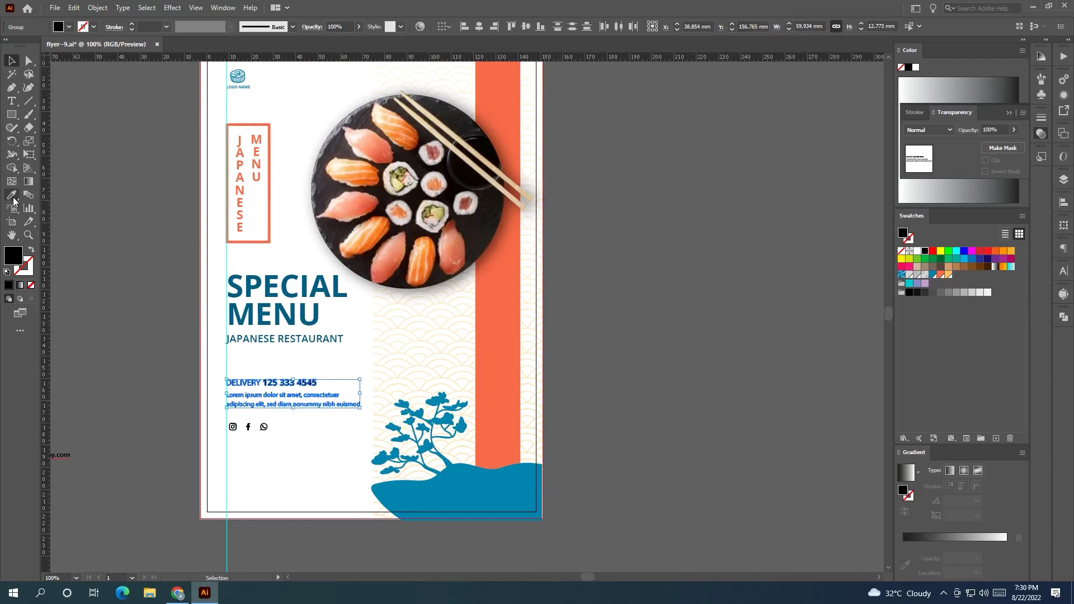
left_click(12, 196)
left_click(479, 492)
left_click(11, 60)
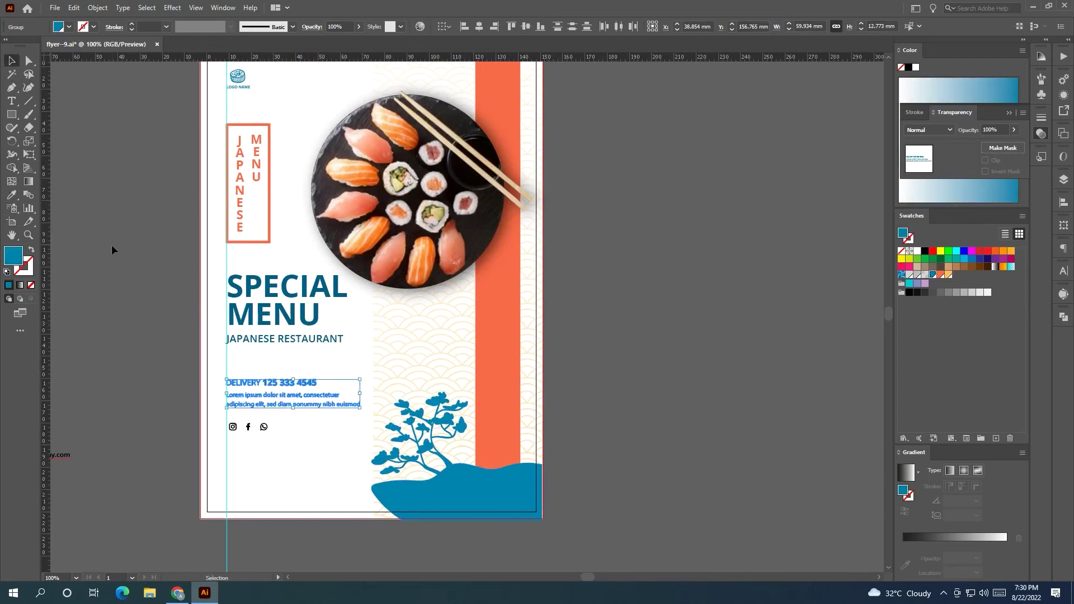
left_click(128, 269)
scroll(151, 287, "left", 1)
left_click_drag(264, 388, 293, 398)
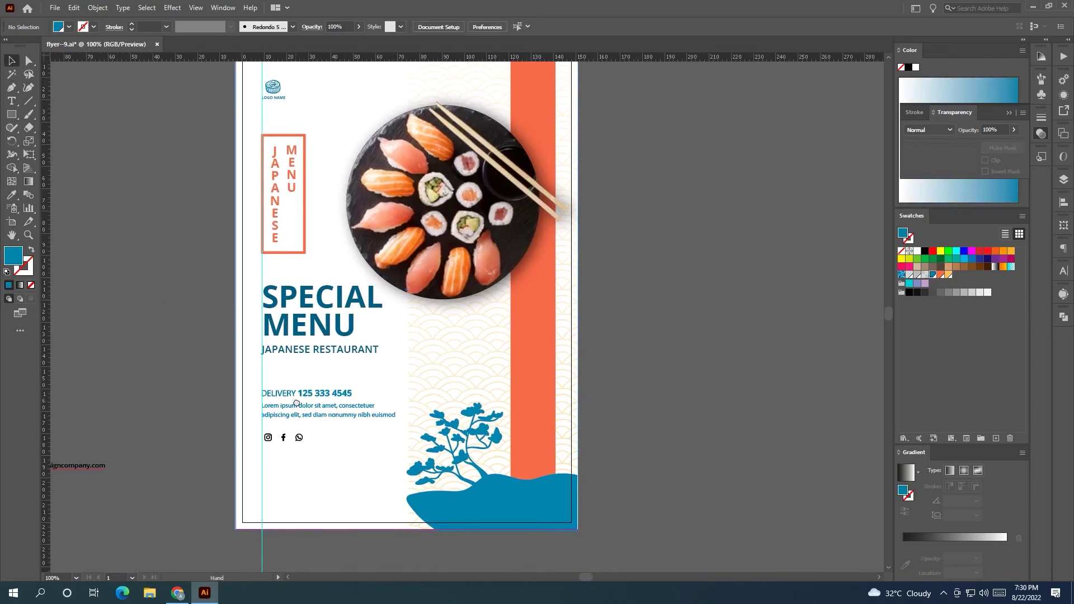
mouse_move(212, 375)
left_mouse_down()
mouse_move(233, 372)
mouse_move(207, 384)
left_mouse_up()
scroll(212, 384, "down", 1)
scroll(212, 386, "up", 1)
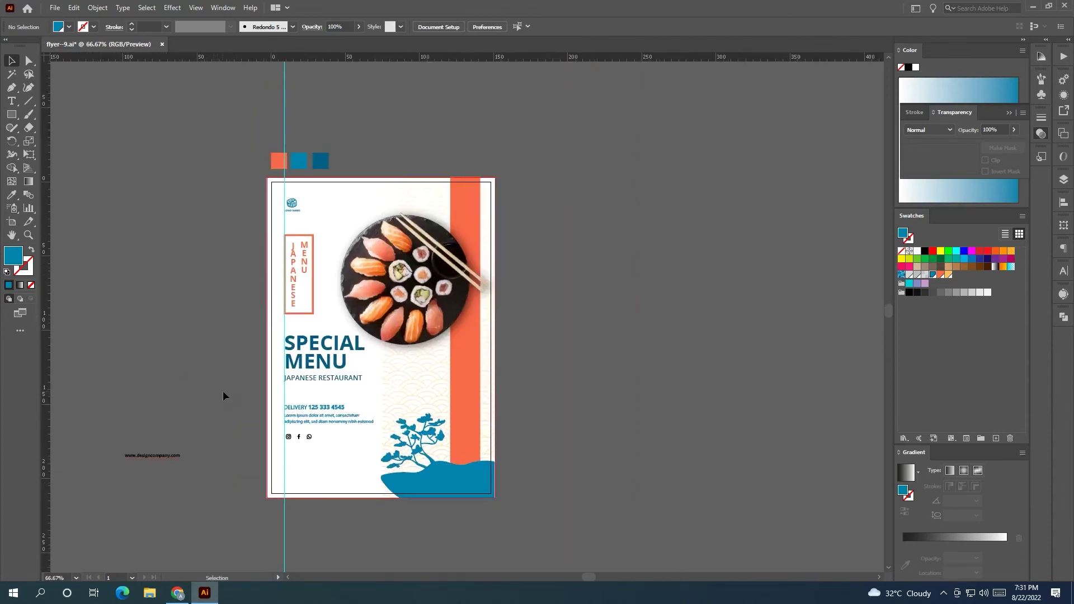
left_click_drag(169, 456, 329, 472)
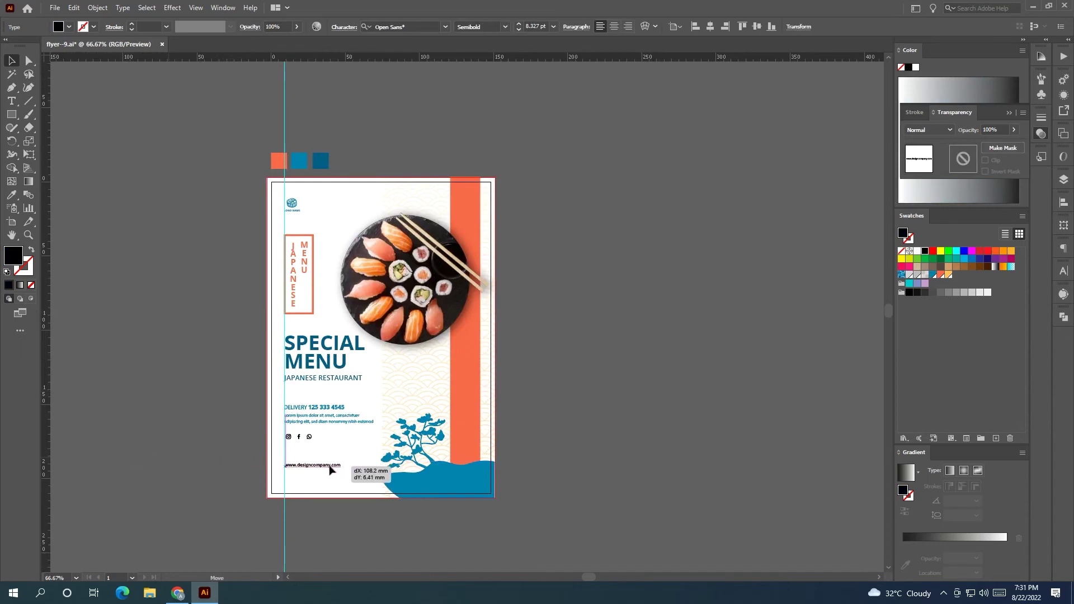
left_click_drag(329, 472, 329, 464)
left_click(243, 475)
scroll(243, 464, "up", 1)
left_click_drag(243, 452, 133, 356)
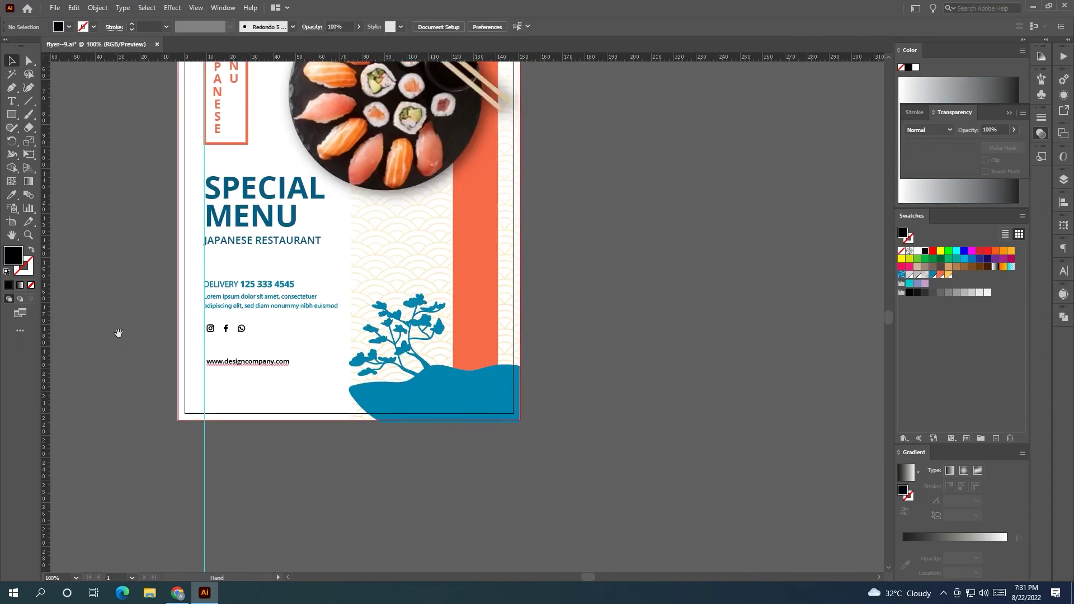
- Place the social icons below the address and raise it toward the lorem text
mouse_move(250, 340)
left_mouse_down()
mouse_move(197, 325)
mouse_move(244, 377)
mouse_move(254, 344)
left_mouse_up()
mouse_move(257, 385)
left_mouse_down()
mouse_move(205, 367)
mouse_move(226, 367)
left_mouse_up()
left_click(264, 390)
scroll(260, 376, "up", 1)
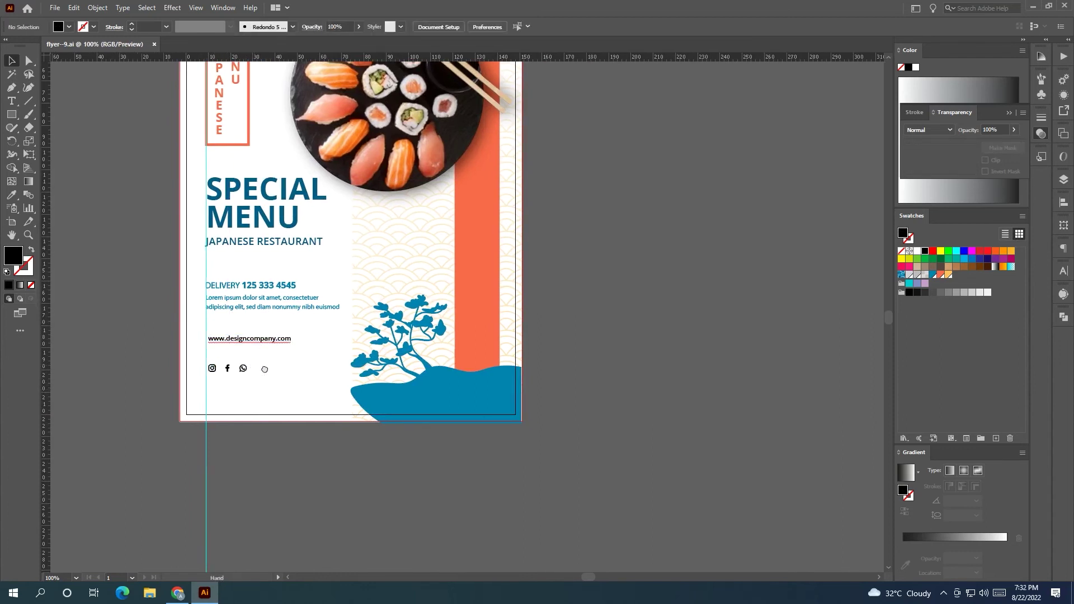
scroll(224, 374, "left", 2)
left_click_drag(143, 373, 142, 374)
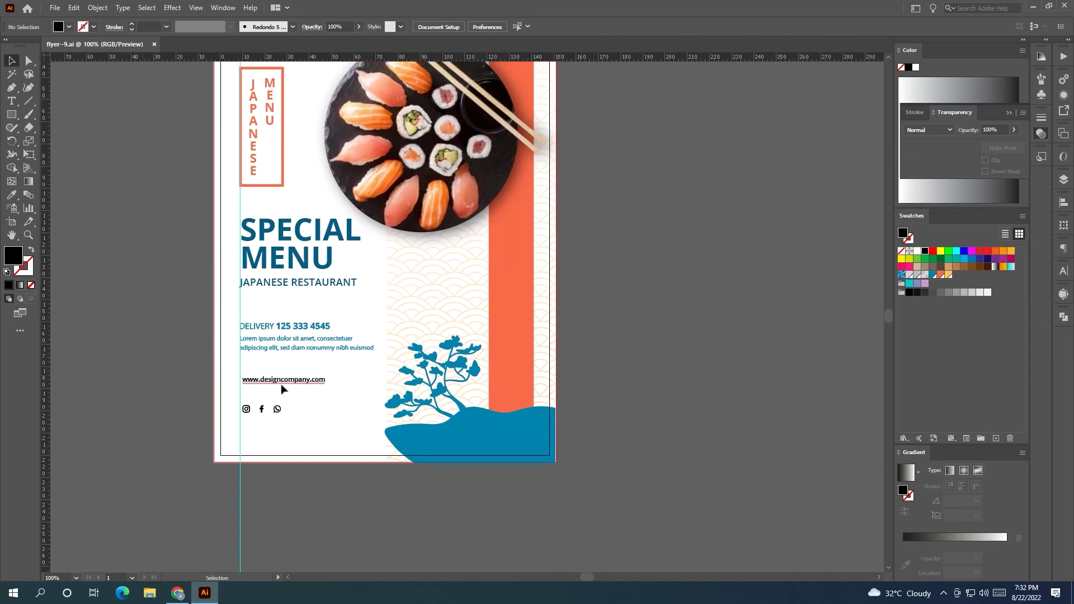
left_click_drag(283, 385, 283, 377)
- Colour the website address blue with the Eyedropper
key("i")
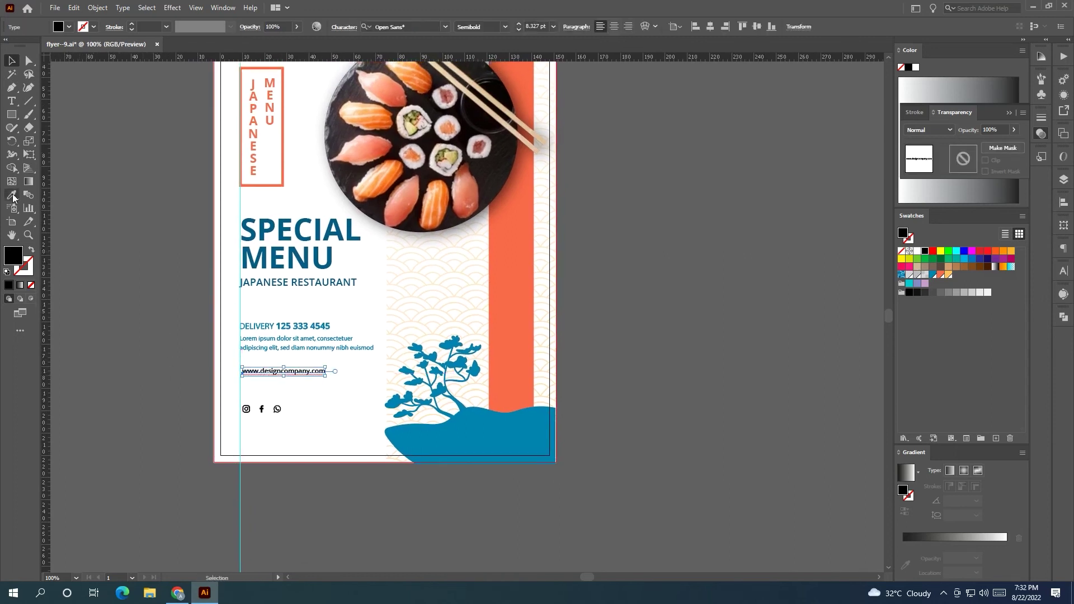
left_click(489, 436)
key("v")
left_click(146, 280)
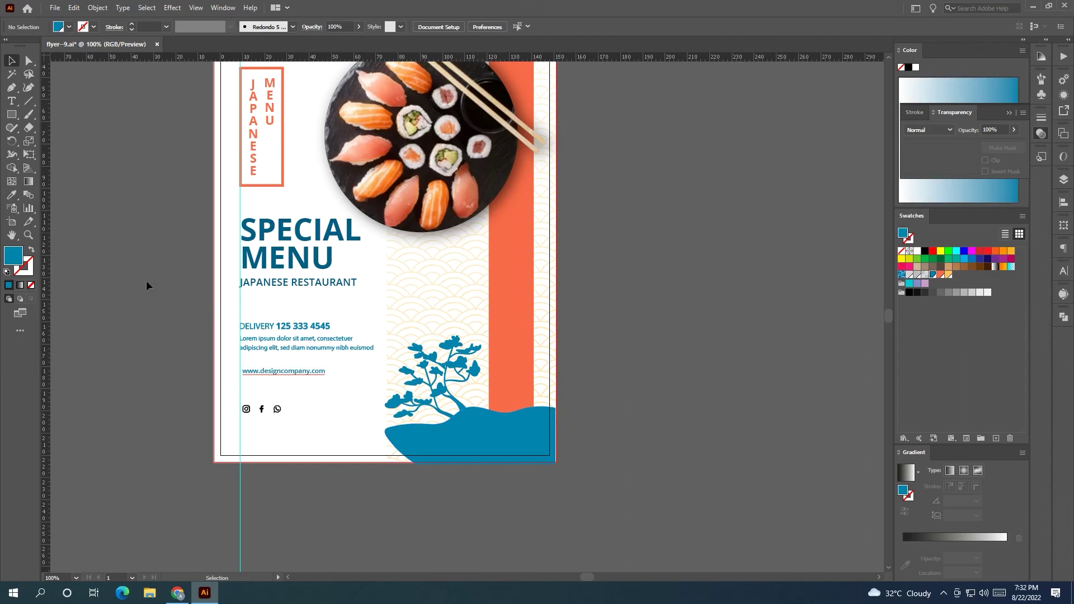
scroll(162, 347, "right", 3)
- Draw a rectangle bar under the website line and bring the URL text in front of it
left_click(14, 119)
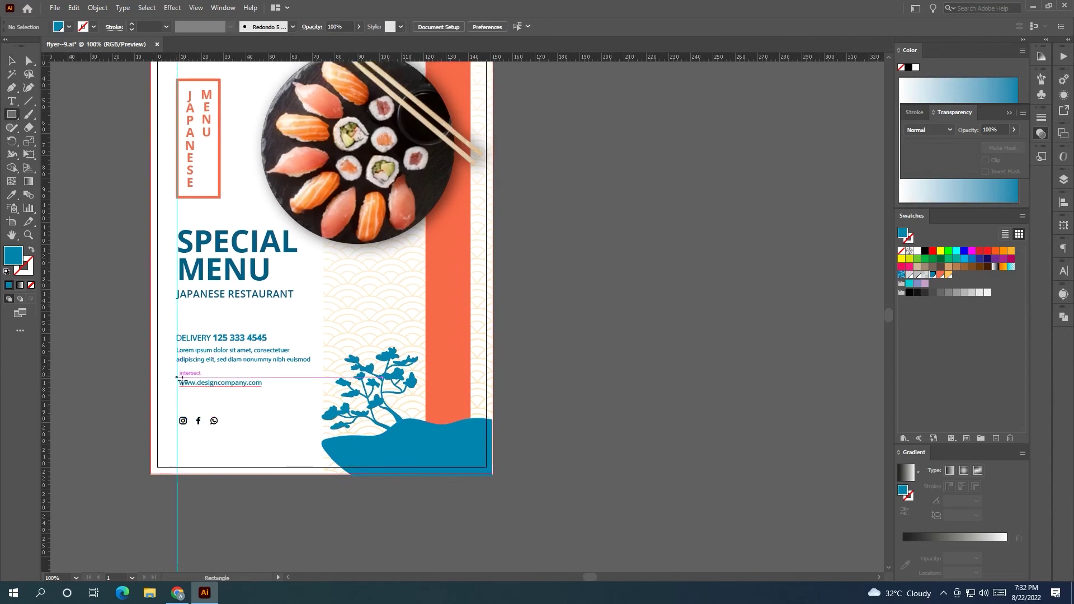
left_click_drag(177, 378, 267, 392)
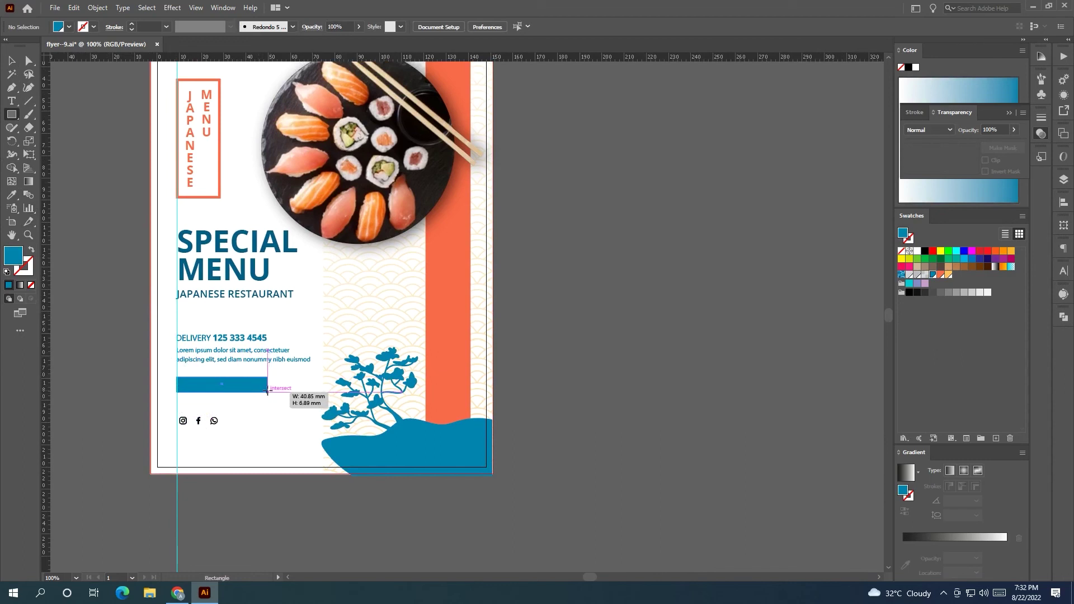
left_click(12, 61)
left_click_drag(223, 385, 224, 402)
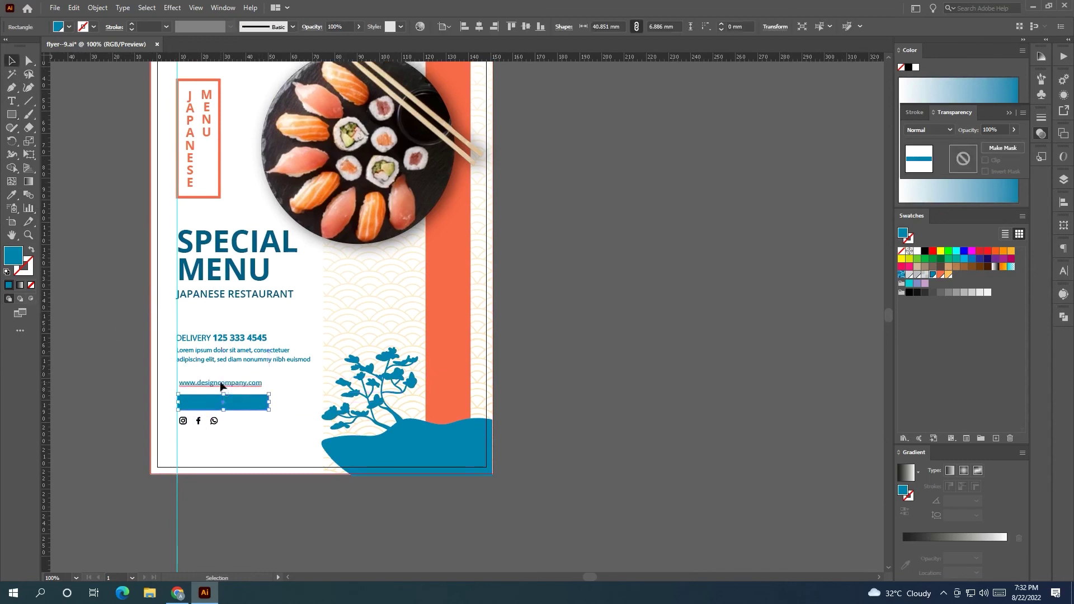
right_click(222, 386)
left_click(428, 324)
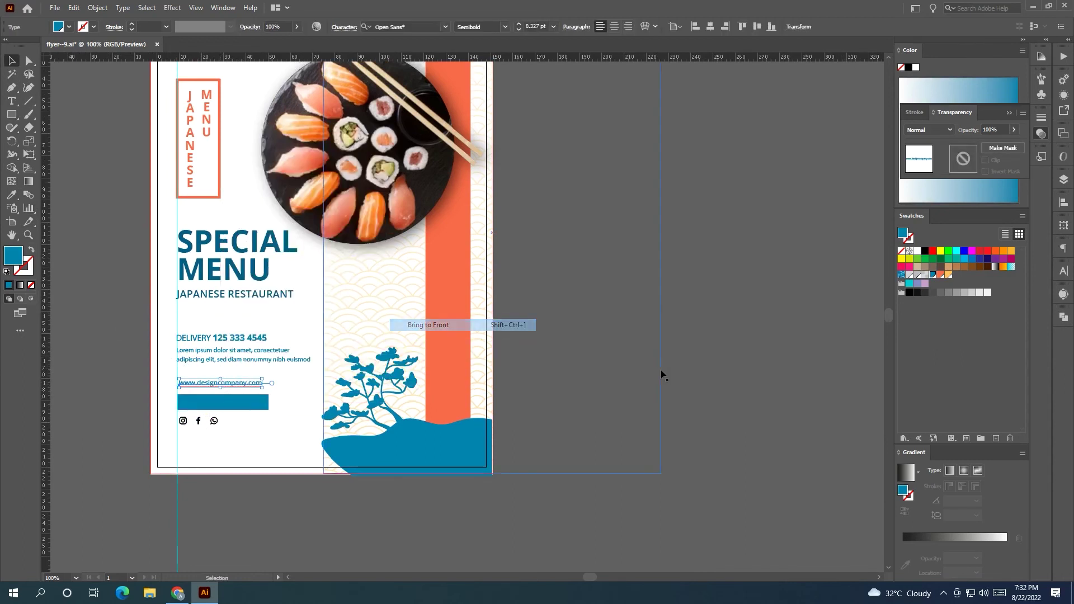
left_click(716, 482)
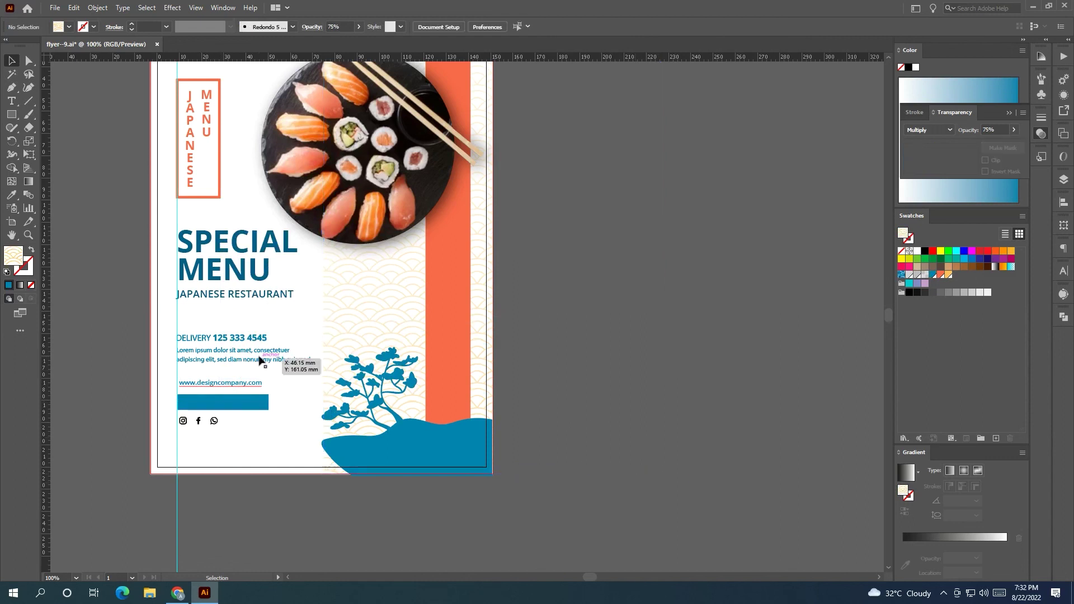
left_click(221, 384)
left_click(918, 251)
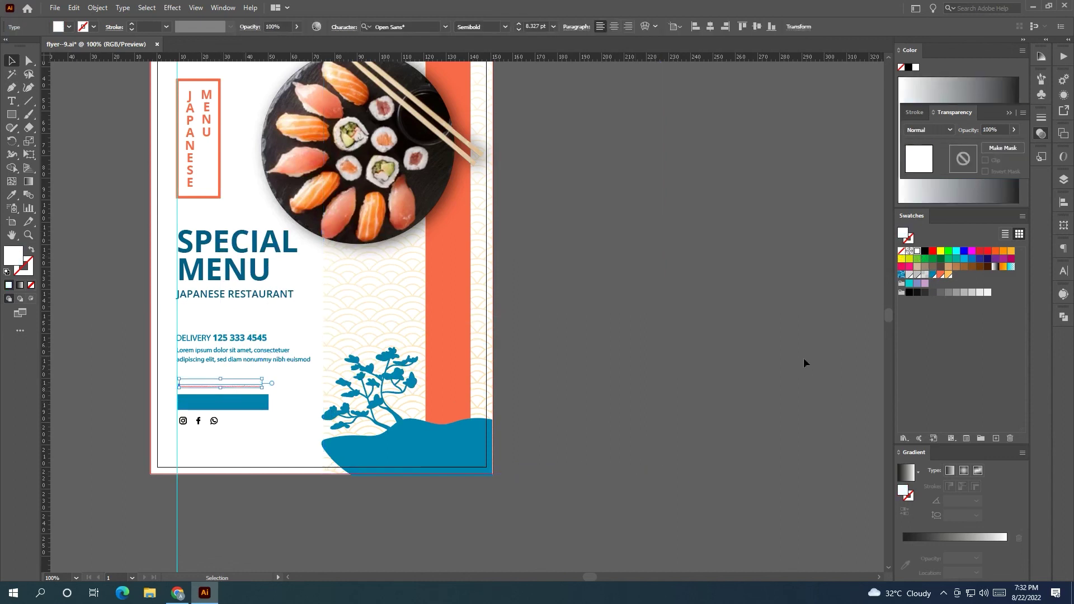
left_click(802, 365)
left_click_drag(257, 403, 257, 386)
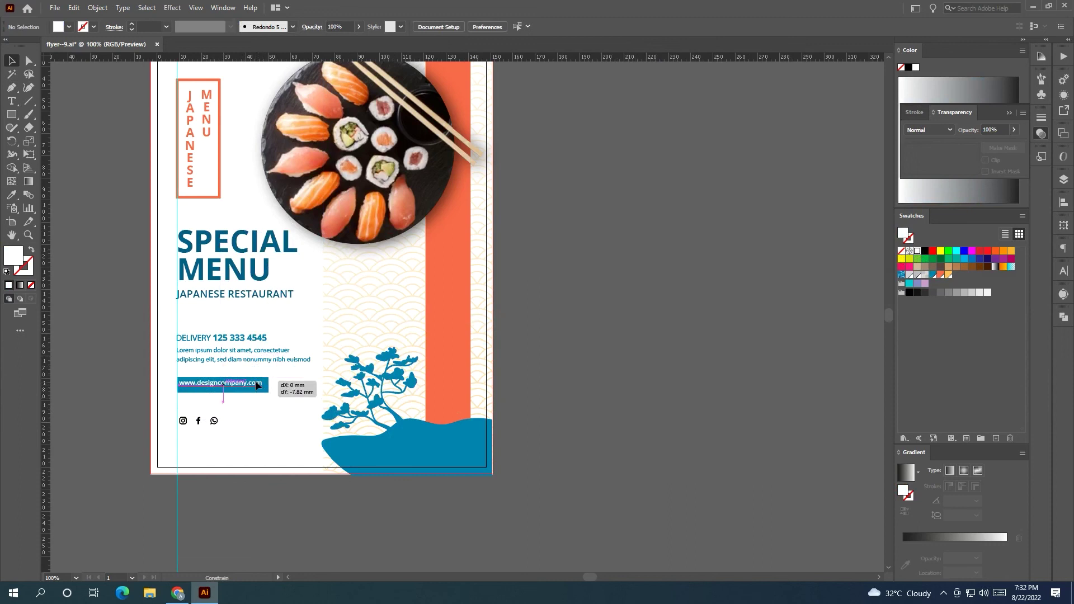
left_click_drag(257, 385, 223, 391)
- Eyedropper the orange colour onto the website bar
left_click(11, 195)
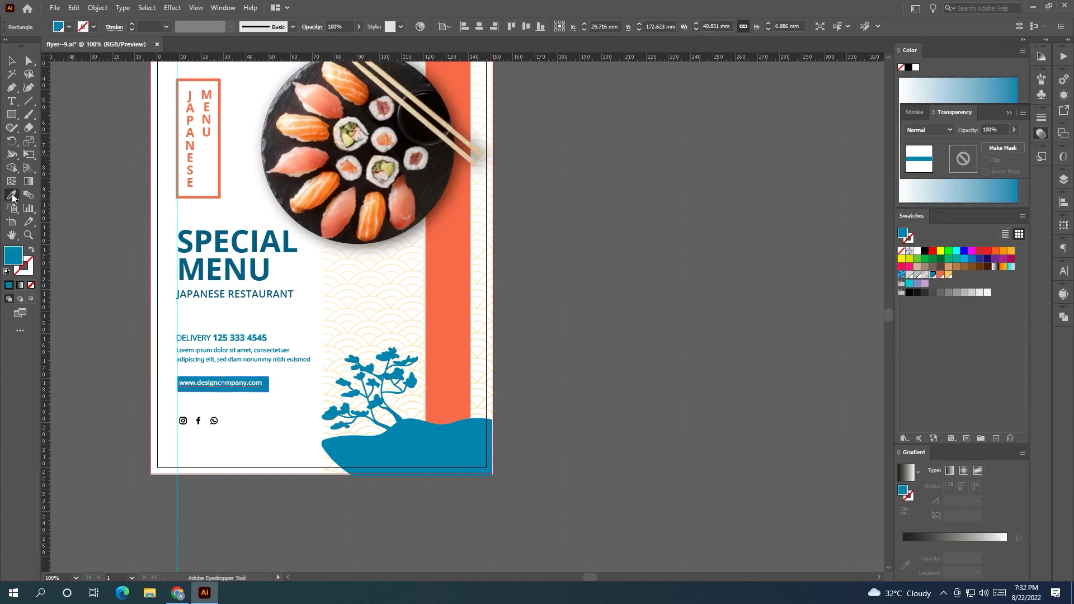
scroll(239, 212, "up", 2)
scroll(239, 196, "up", 3)
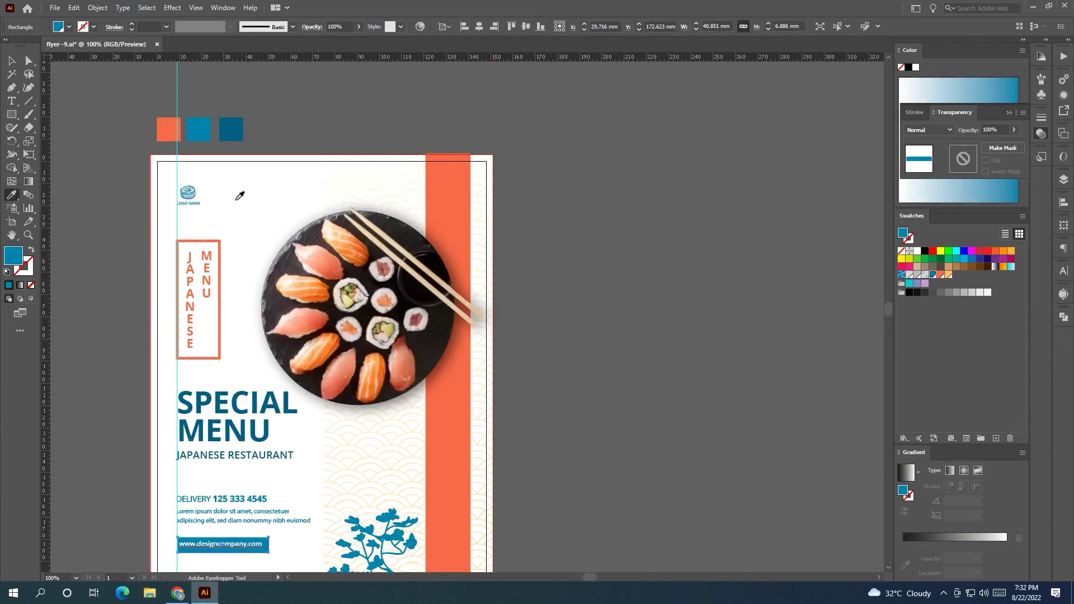
left_click(171, 137)
scroll(100, 168, "down", 1)
key("v")
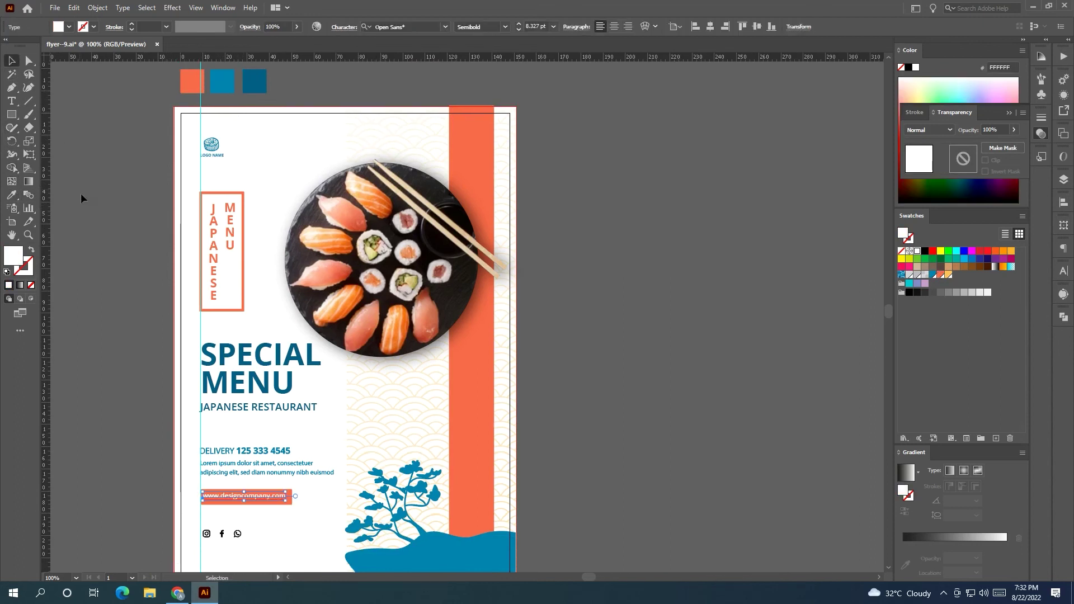
left_click(81, 195)
scroll(124, 211, "down", 2)
scroll(137, 429, "up", 2)
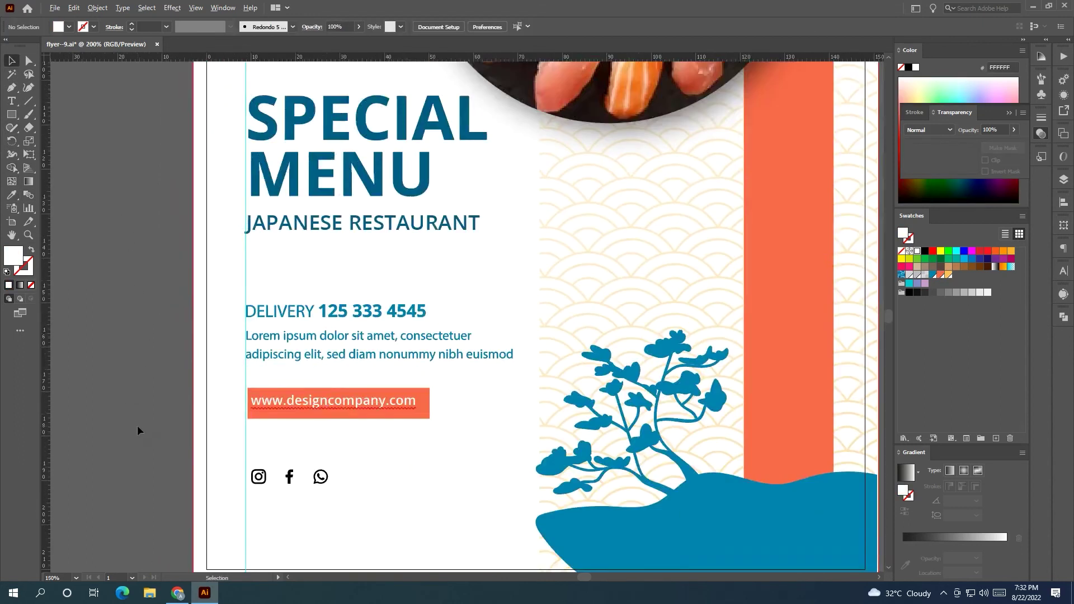
scroll(151, 391, "down", 2)
- Recolour the social icons group with the tree's blue using the Eyedropper
left_click(346, 339)
left_click(245, 414)
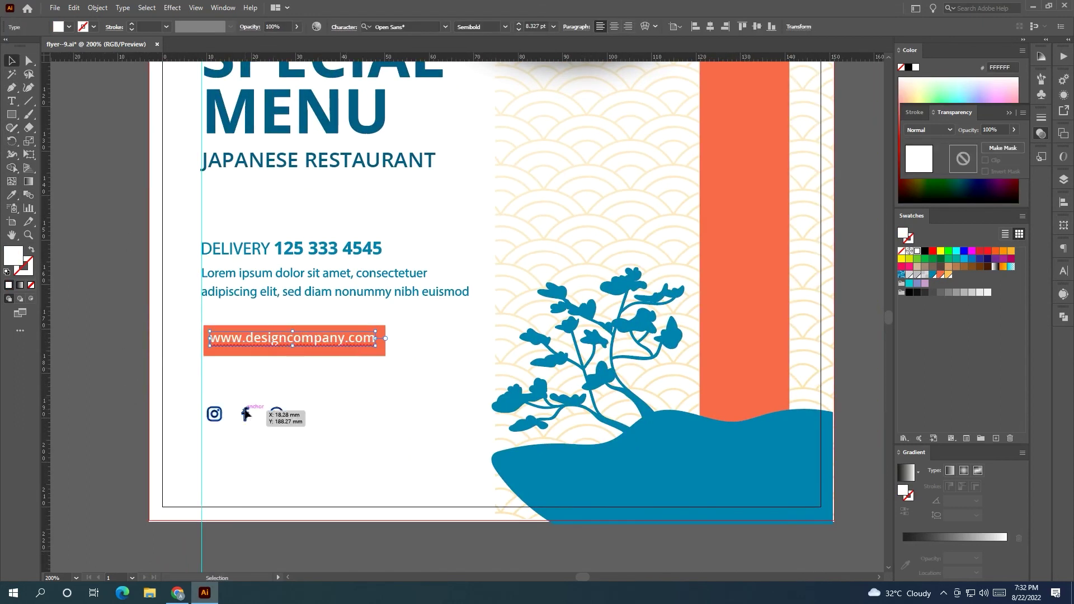
scroll(245, 414, "down", 1)
left_click(11, 196)
left_click(513, 362)
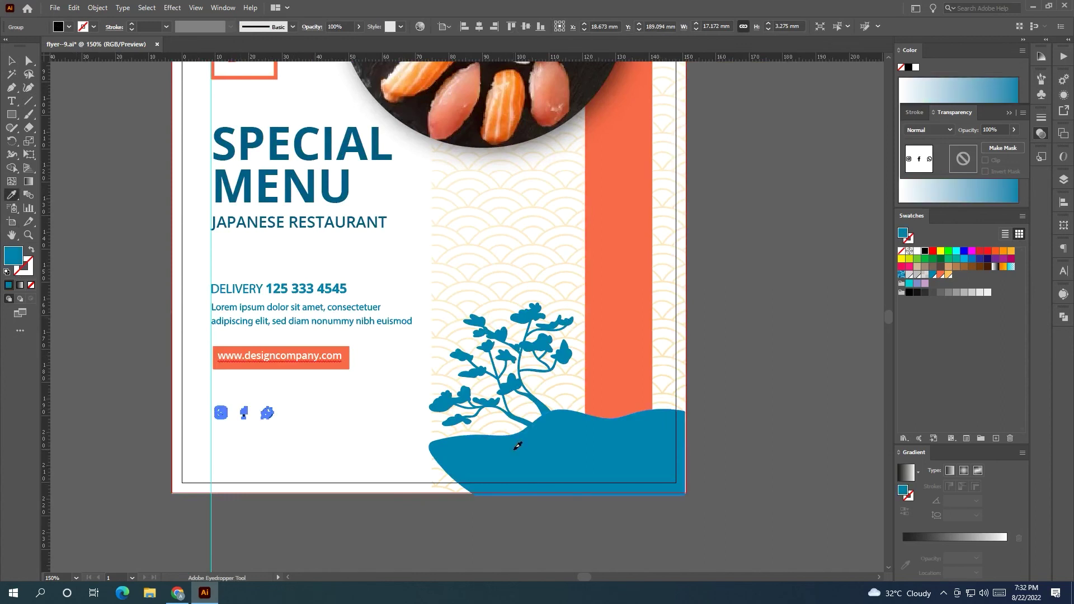
left_click(12, 60)
scroll(119, 183, "down", 2, "alt")
mouse_move(141, 230)
left_mouse_down()
mouse_move(172, 351)
mouse_move(176, 322)
left_mouse_up()
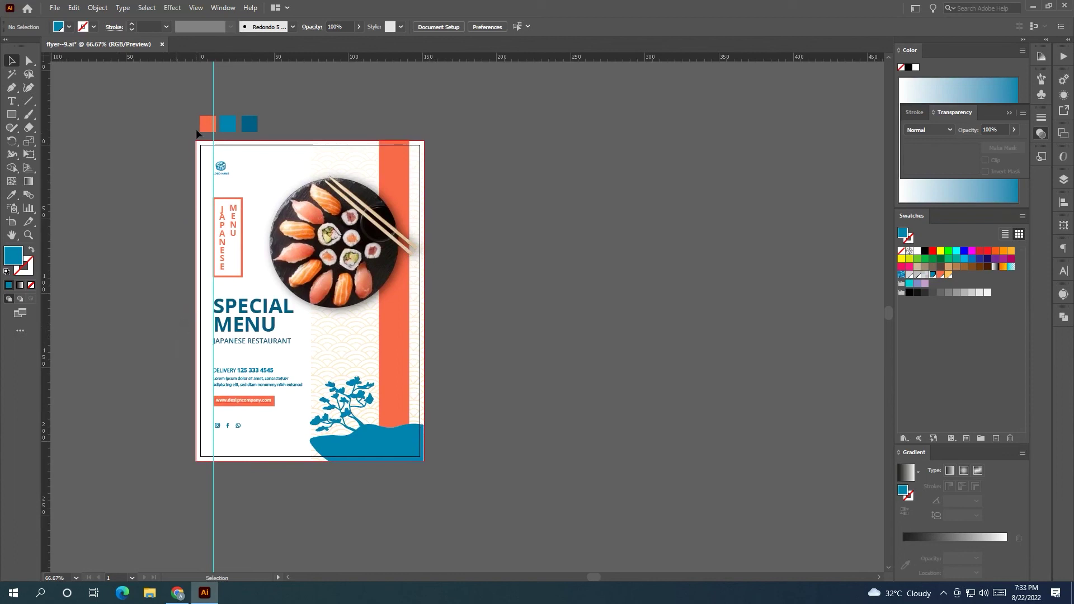
- Nudge the vertical JAPANESE MENU frame up slightly
left_click_drag(260, 84, 283, 141)
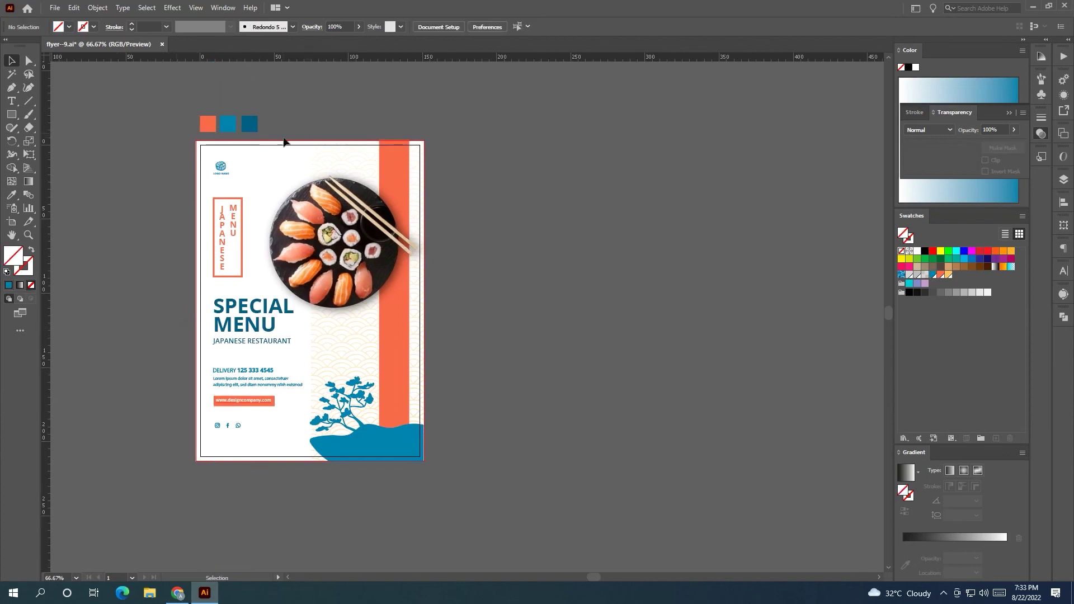
left_click(241, 204)
left_click_drag(235, 222, 235, 218)
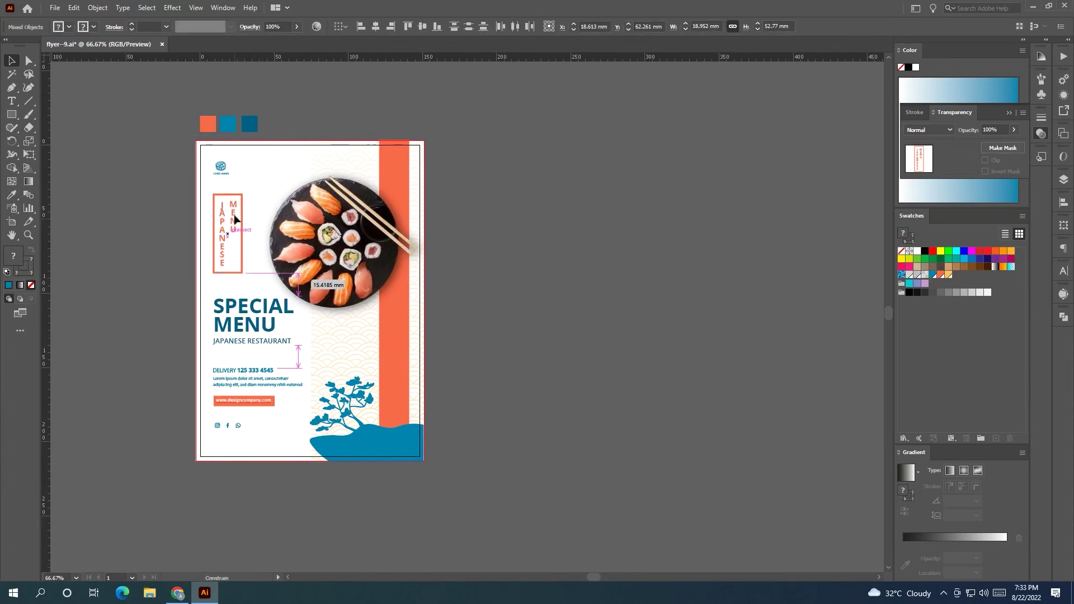
- Ungroup the SPECIAL MENU heading group into separate texts
left_click(235, 331)
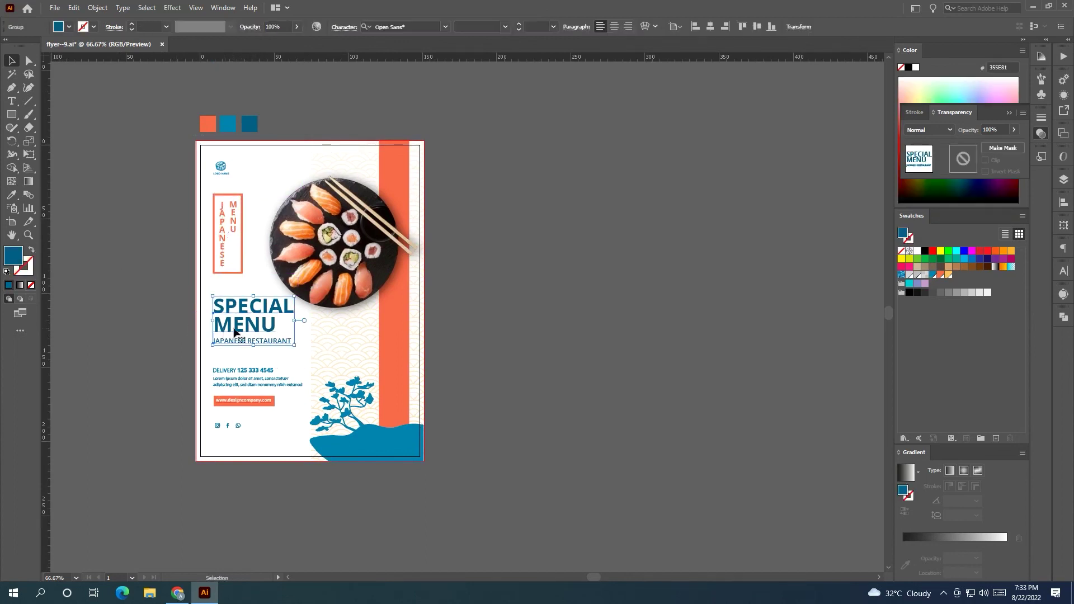
left_click(142, 322)
scroll(142, 325, "up", 1)
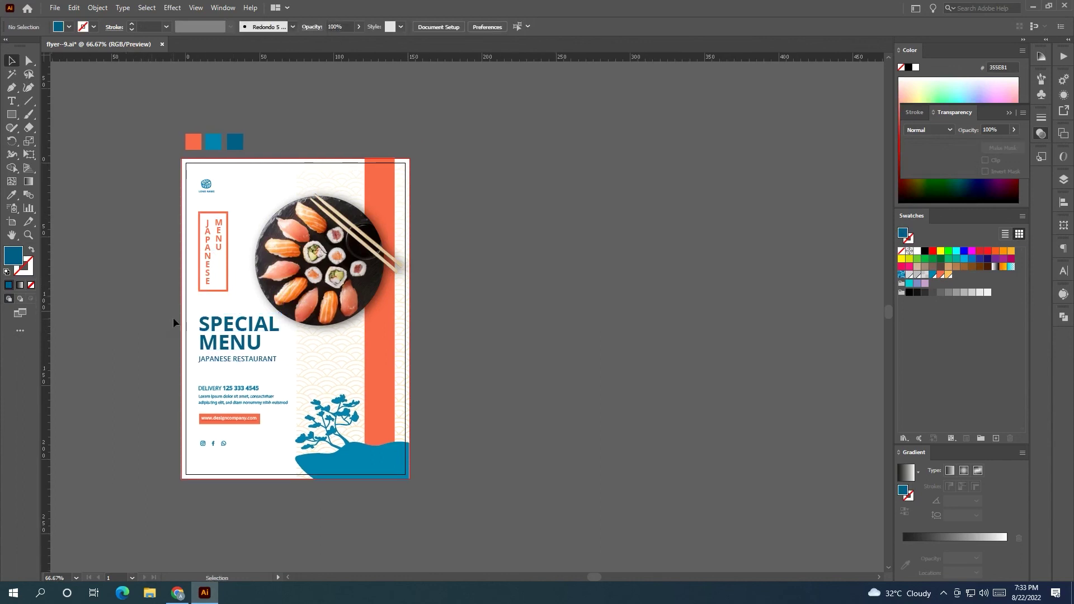
left_click_drag(162, 324, 180, 325)
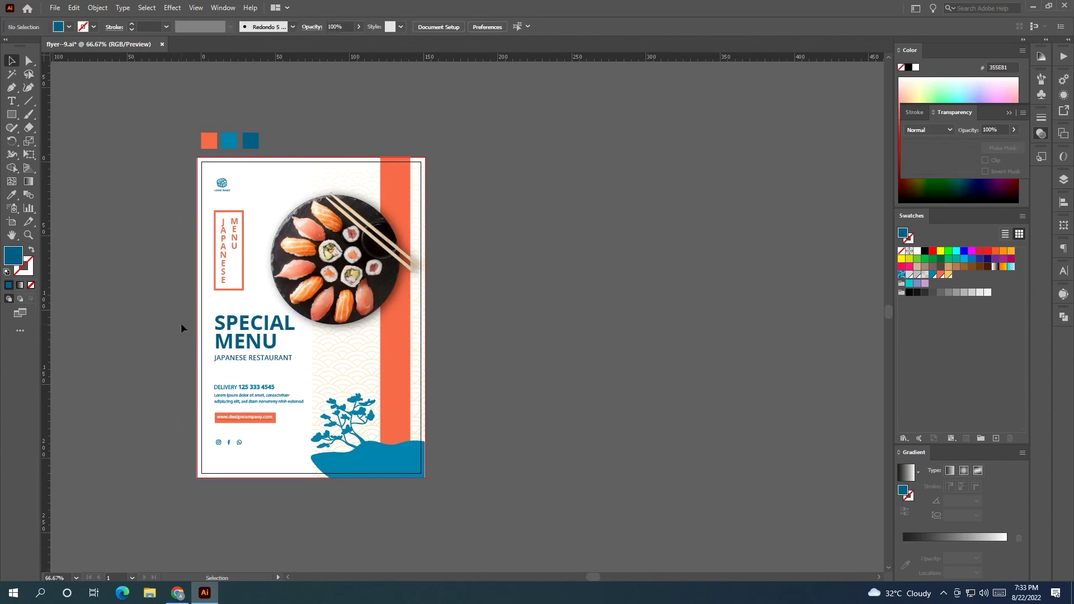
left_click(250, 357)
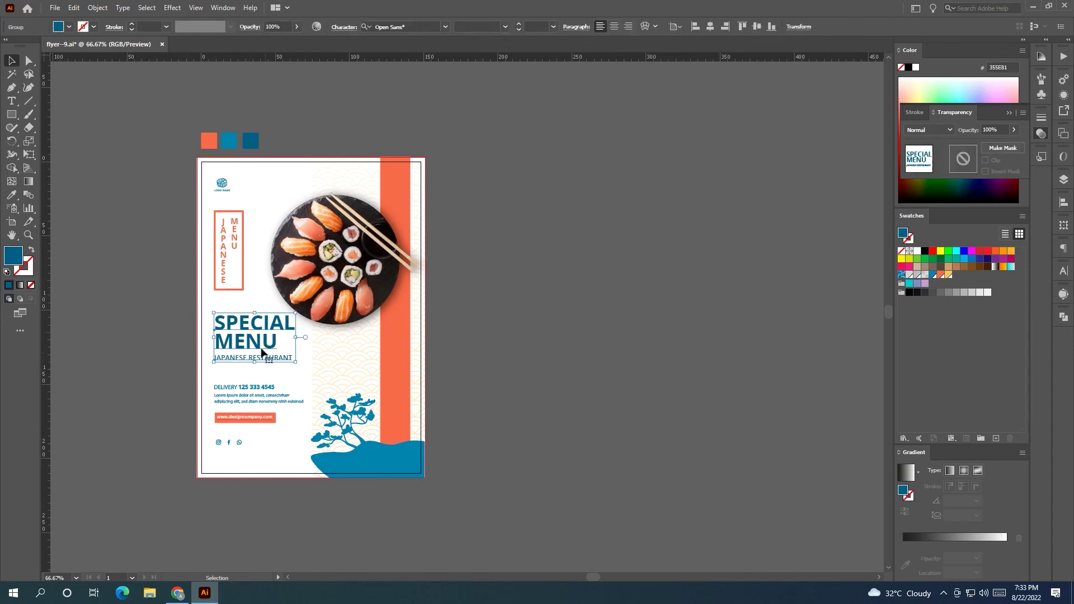
right_click(255, 347)
left_click(554, 438)
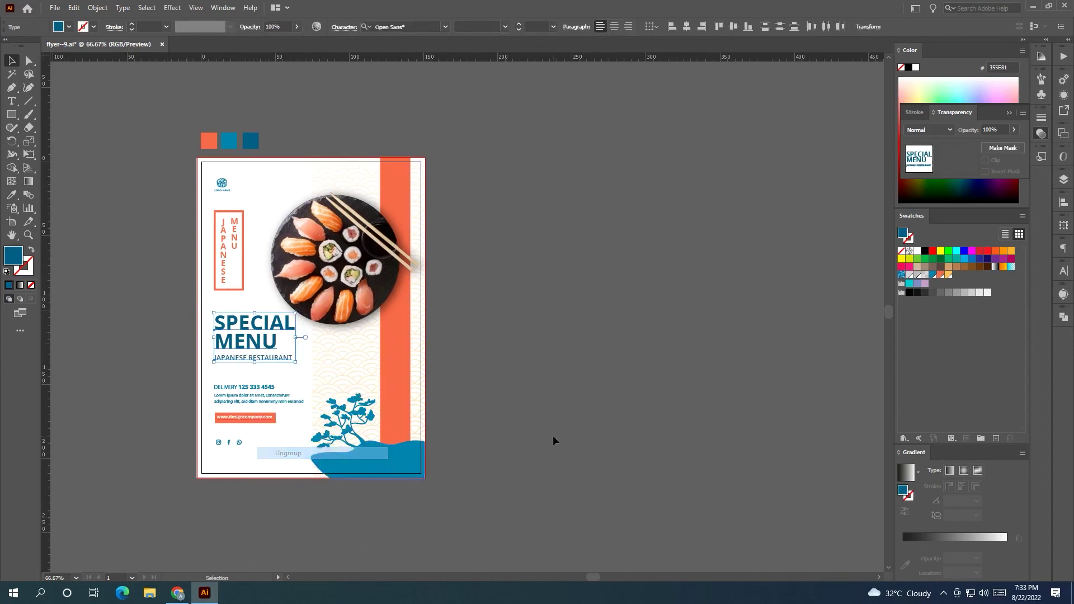
- Eyedropper the orange colour onto the JAPANESE RESTAURANT subtitle and check the result
left_click(284, 364)
left_click(13, 195)
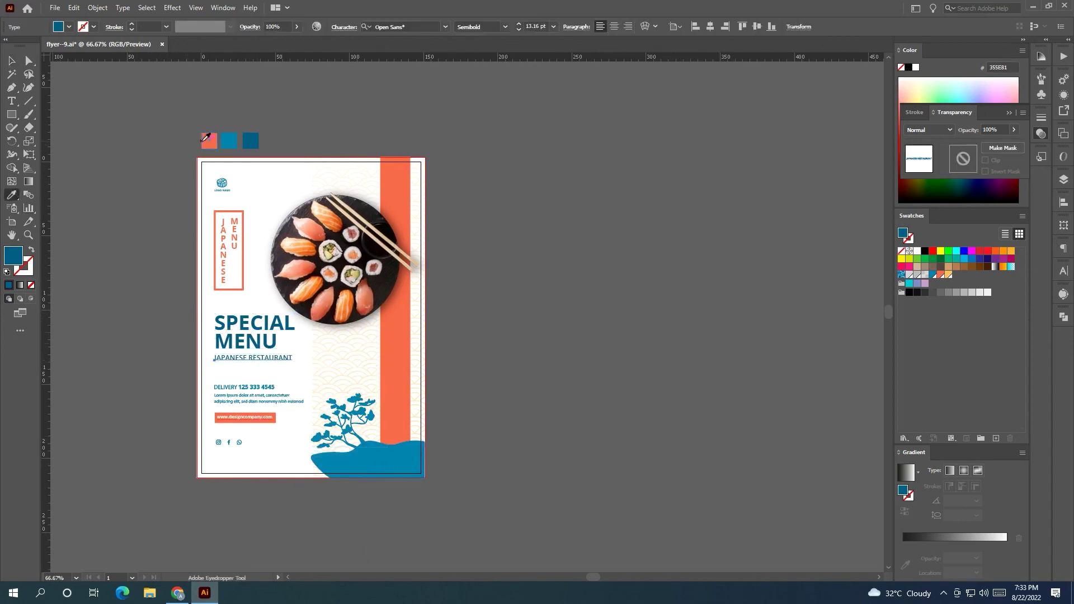
left_click(206, 138)
key("v")
left_click(107, 251)
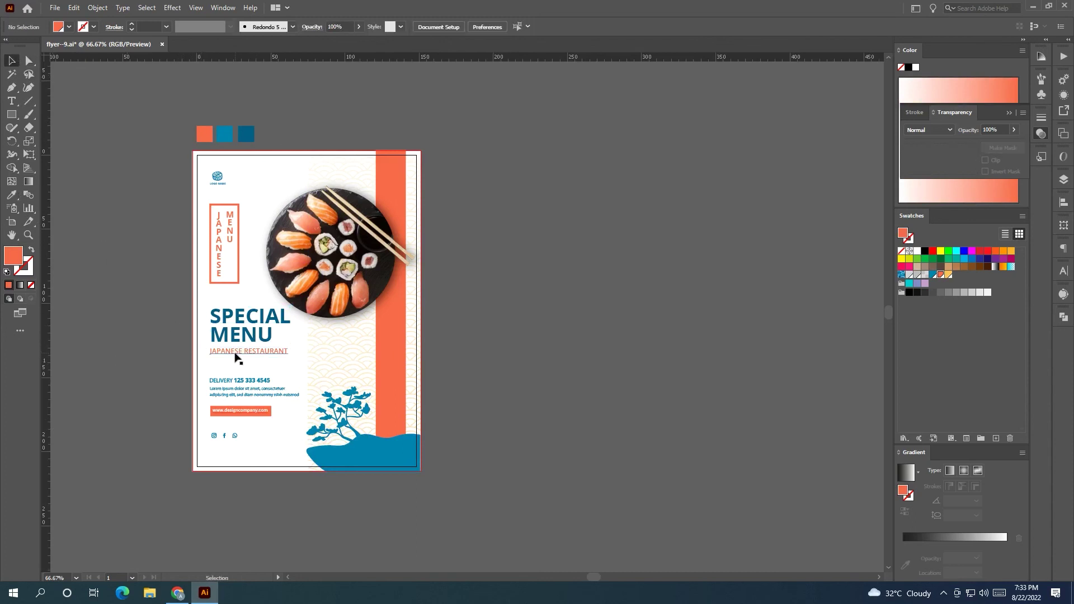
left_click_drag(294, 367, 188, 351)
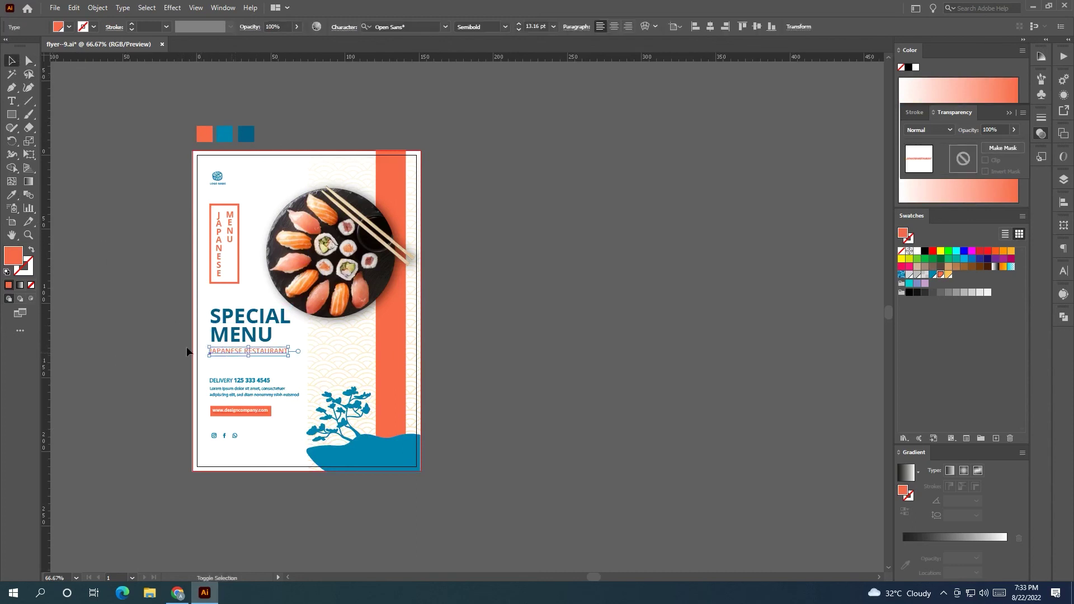
left_click(160, 341)
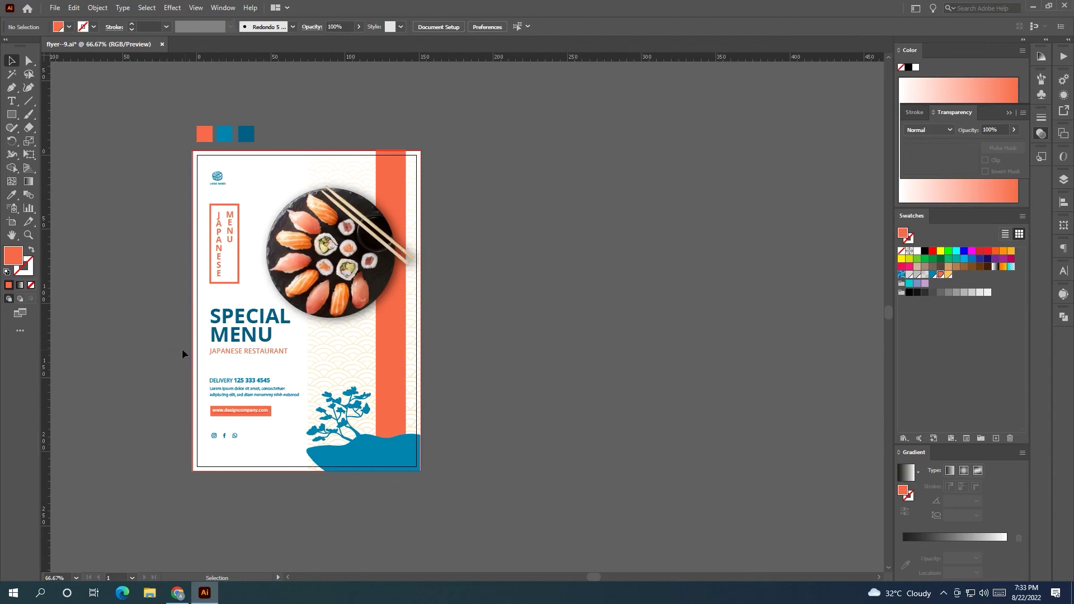
left_click(230, 339)
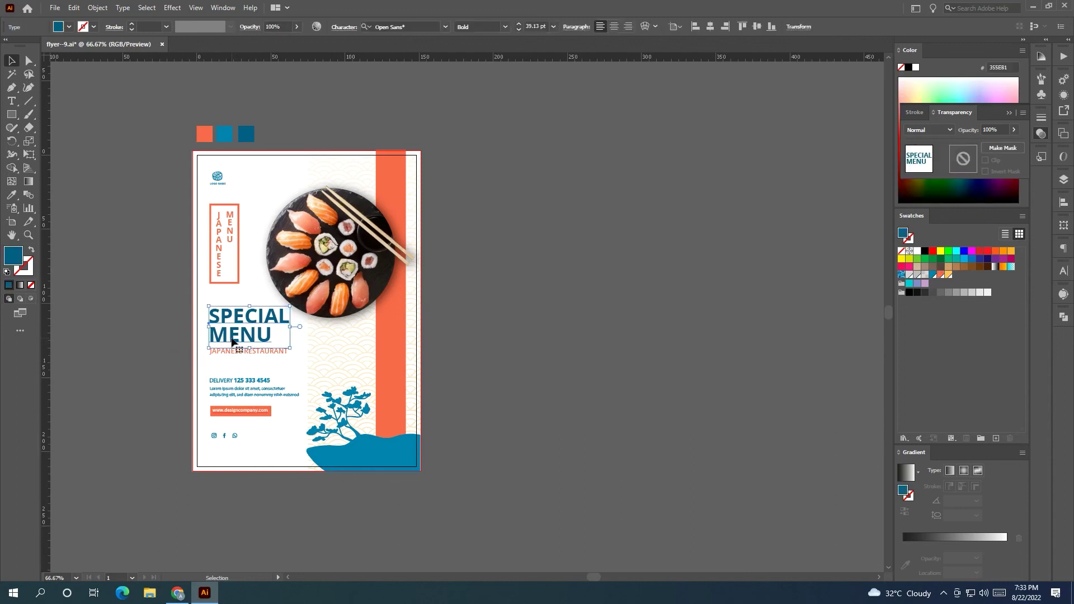
left_click(106, 302)
scroll(106, 299, "left", 1)
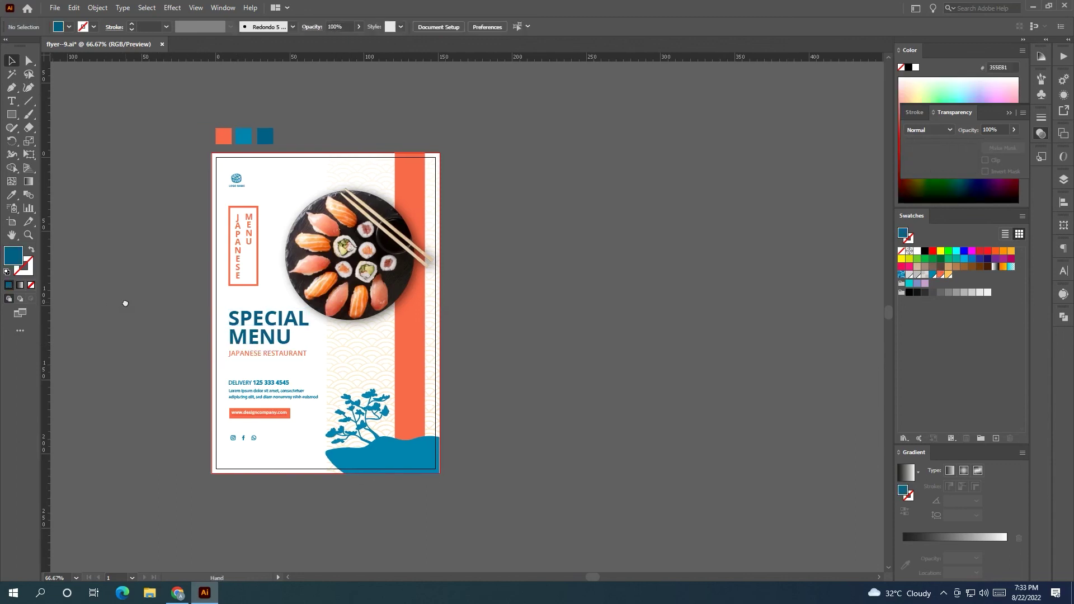